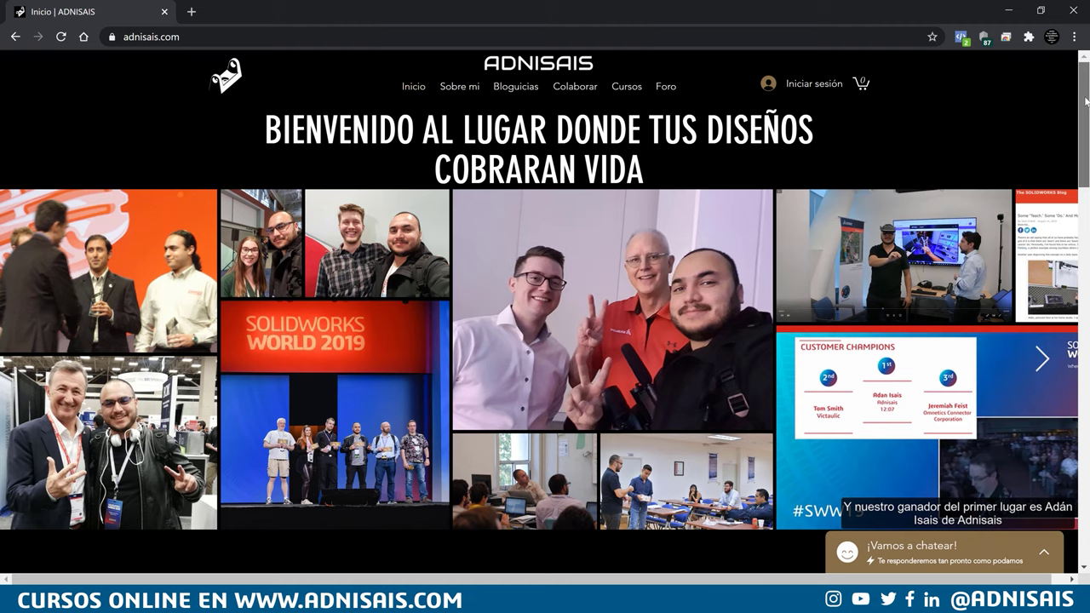
# - Scroll the ADNISAIS homepage down to the Cursos Gratuitos de SolidWorks section
pyautogui.moveTo(1085, 102); pyautogui.dragTo(1086, 154)
pyautogui.scroll(-1, 987, 278)
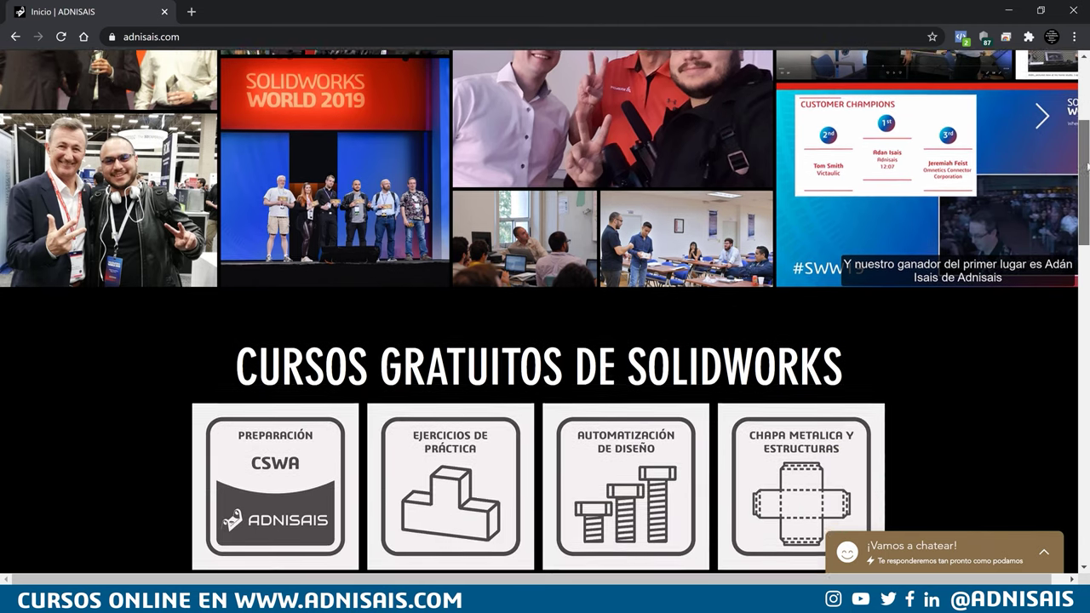
pyautogui.scroll(-1, 987, 278)
pyautogui.scroll(-1, 987, 279)
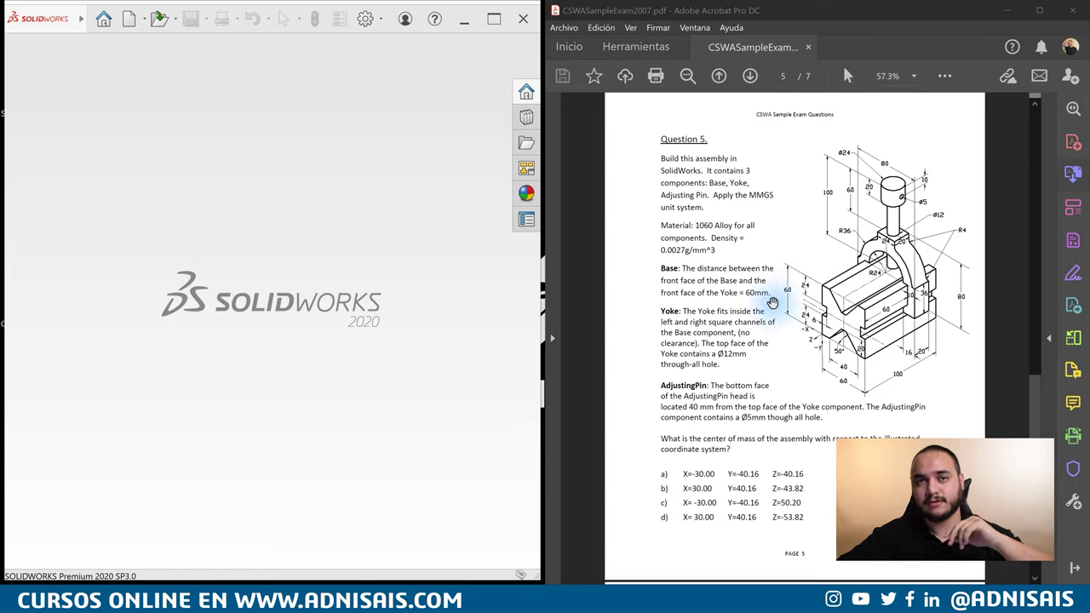
# - Create a new blank part document from the Pieza template
pyautogui.click(128, 24)
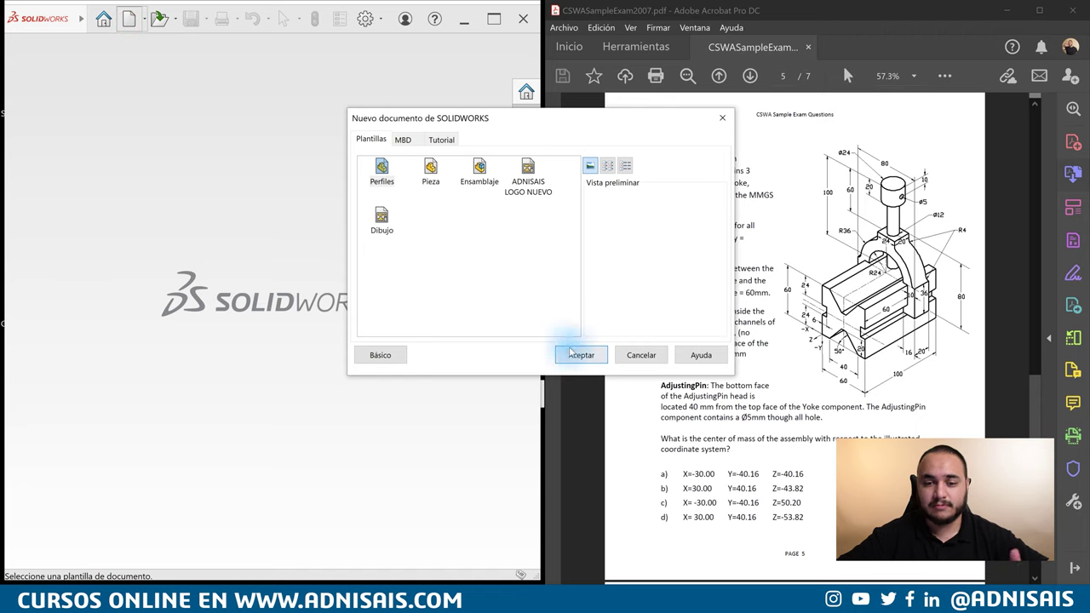
pyautogui.doubleClick(430, 170)
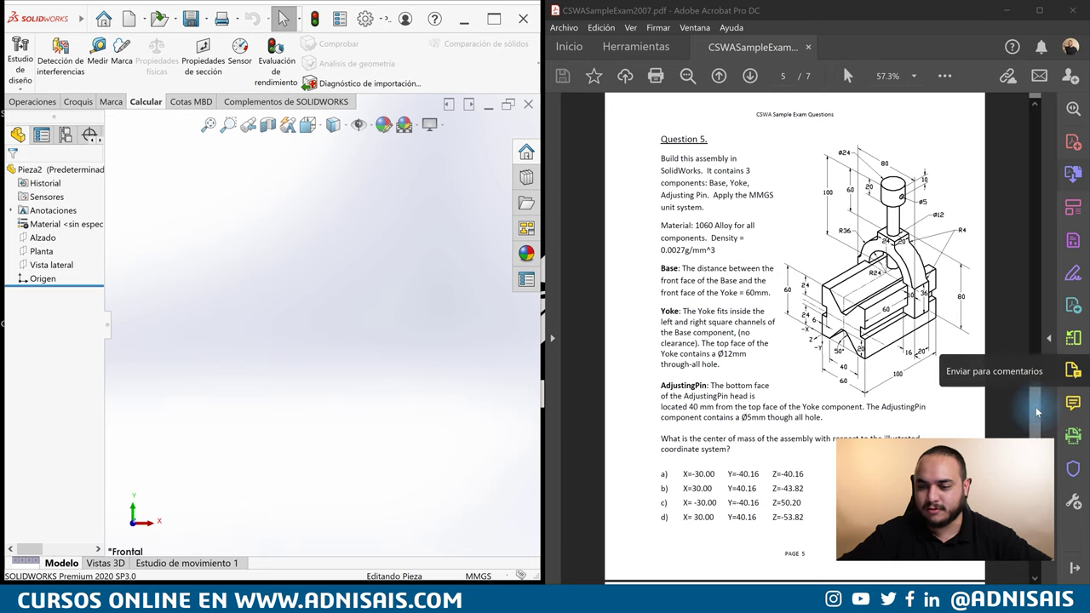
# - Start a new sketch on the Alzado (front) plane, ready for construction lines
pyautogui.moveTo(1034, 370); pyautogui.dragTo(1036, 414)
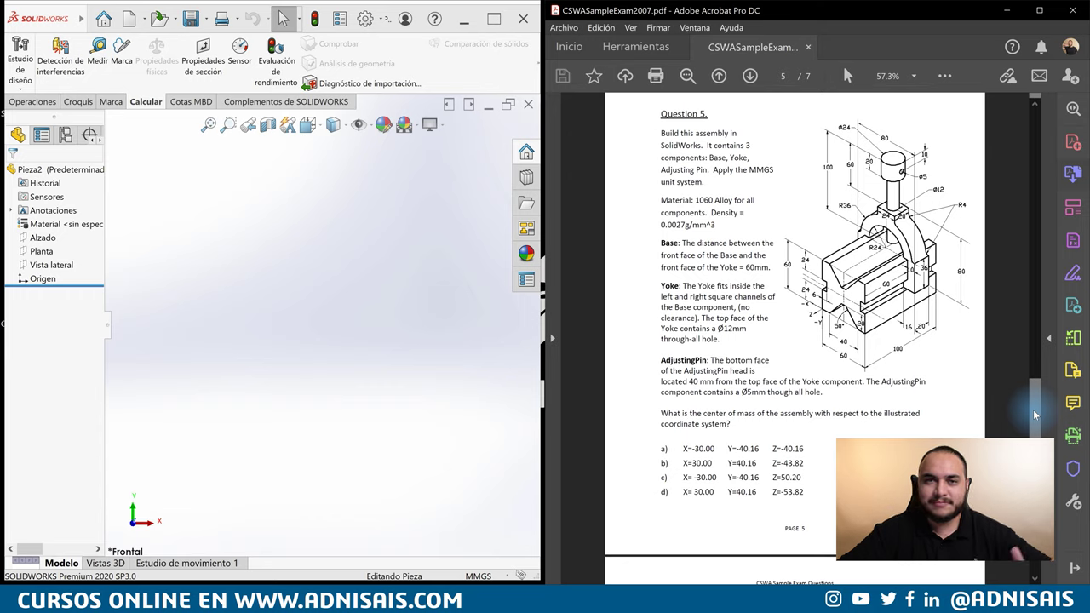
pyautogui.click(43, 238)
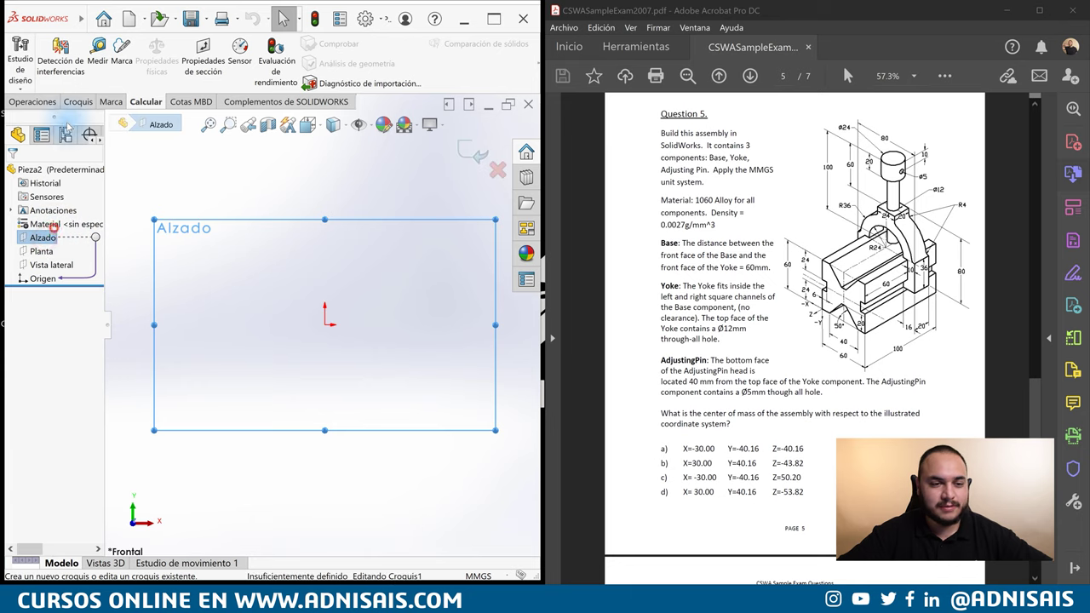
pyautogui.click(85, 220)
pyautogui.click(99, 44)
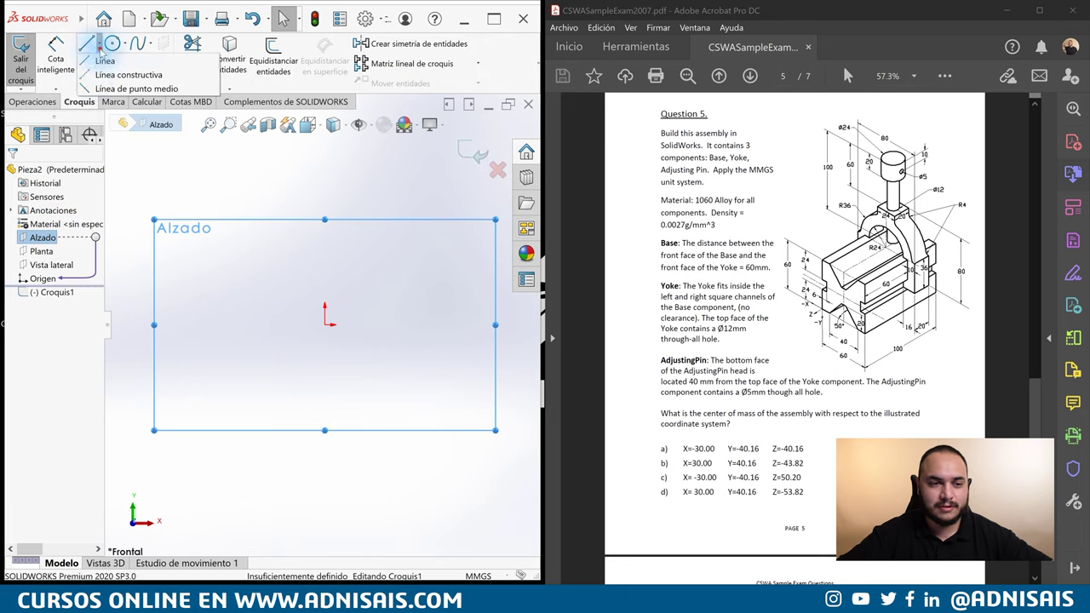
# - Draw a horizontal and a vertical construction centerline above the origin
pyautogui.click(120, 76)
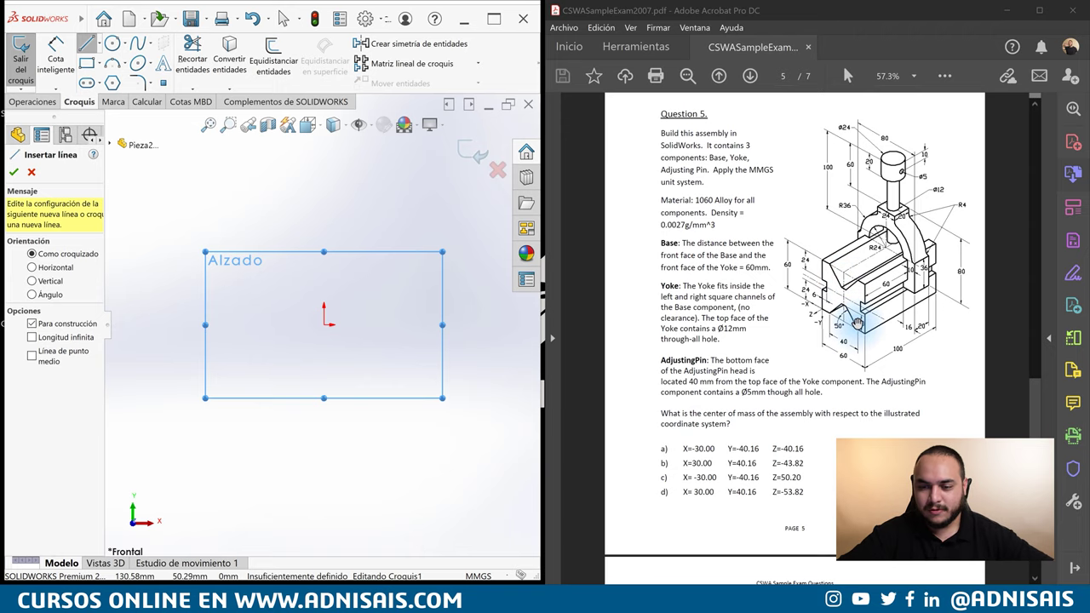
pyautogui.click(324, 212)
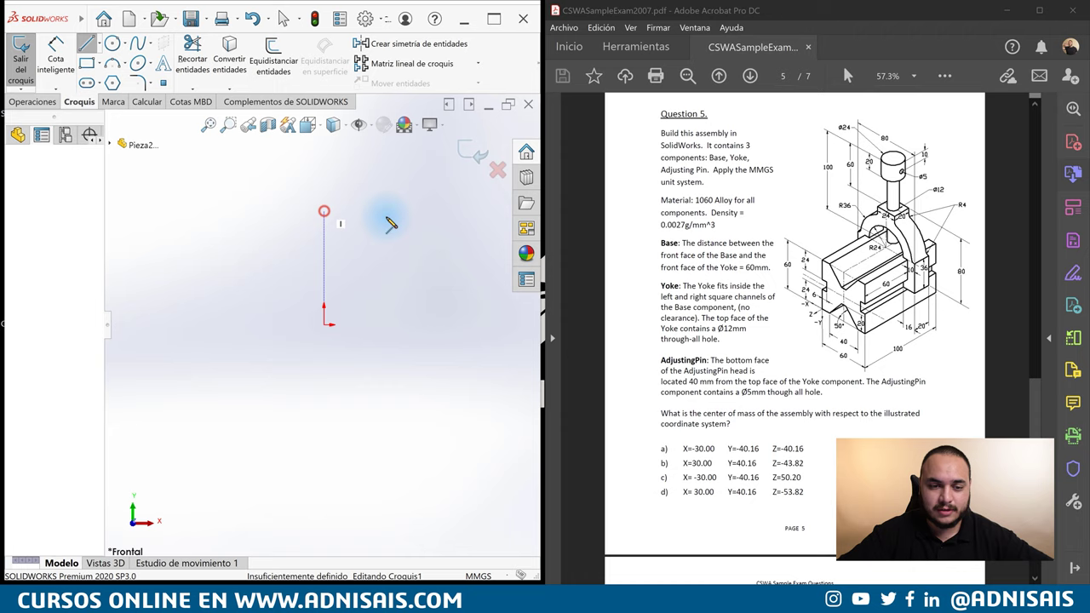
pyautogui.click(448, 210)
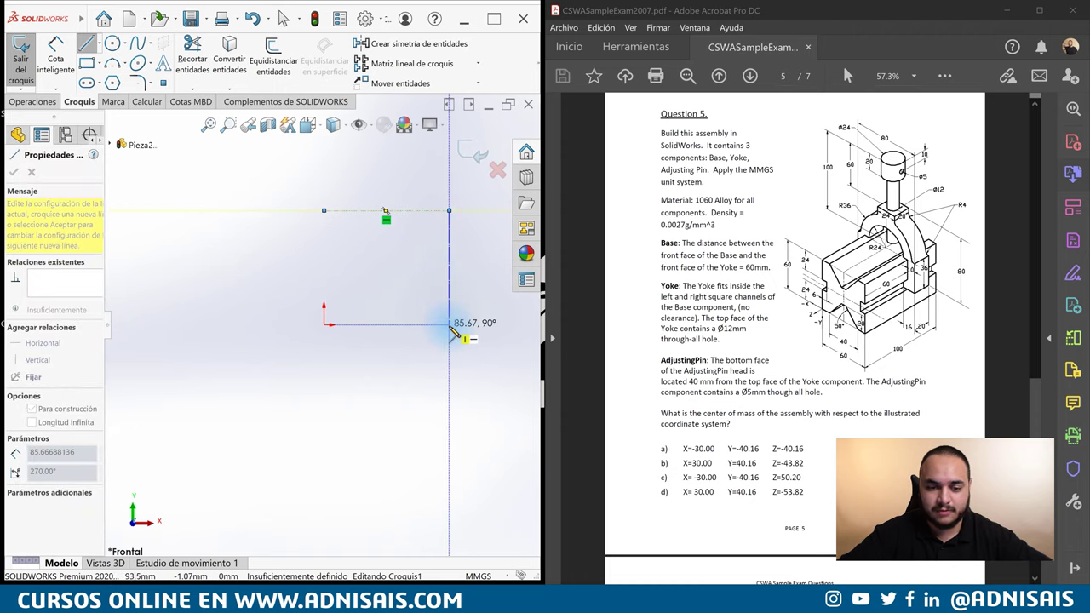
pyautogui.doubleClick(449, 326)
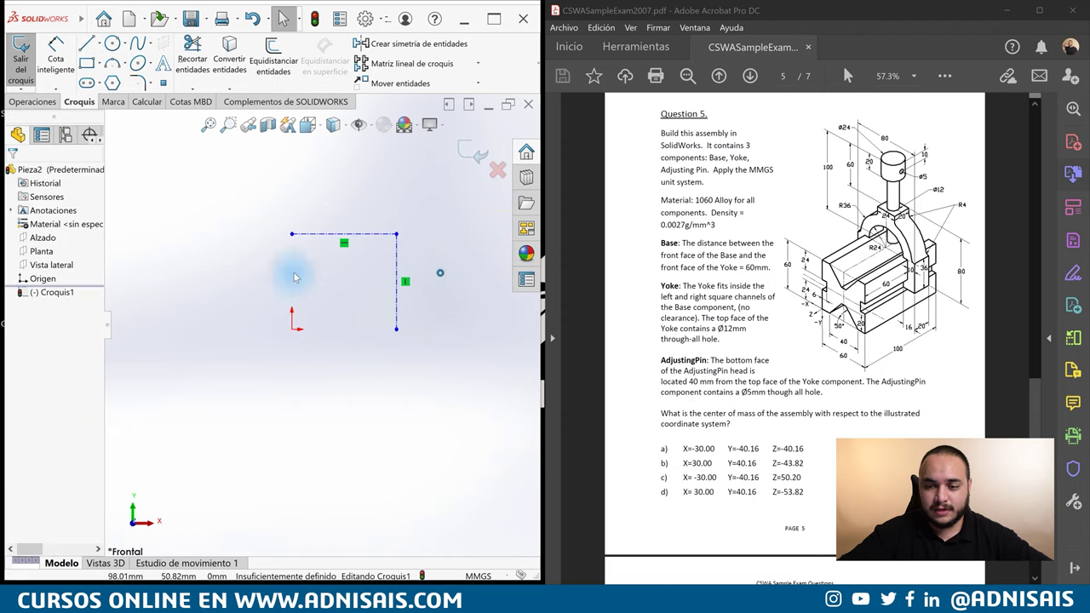
# - Sketch the quarter outline of the base, including its slanted edge, and select it
pyautogui.scroll(-2, 293, 269)
pyautogui.click(323, 270)
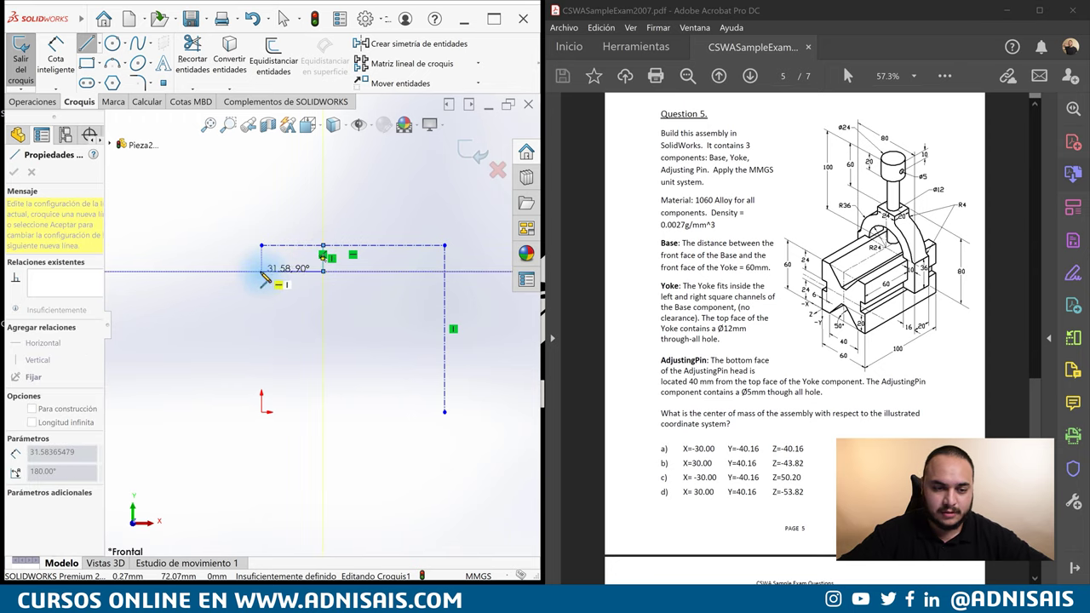
pyautogui.click(261, 271)
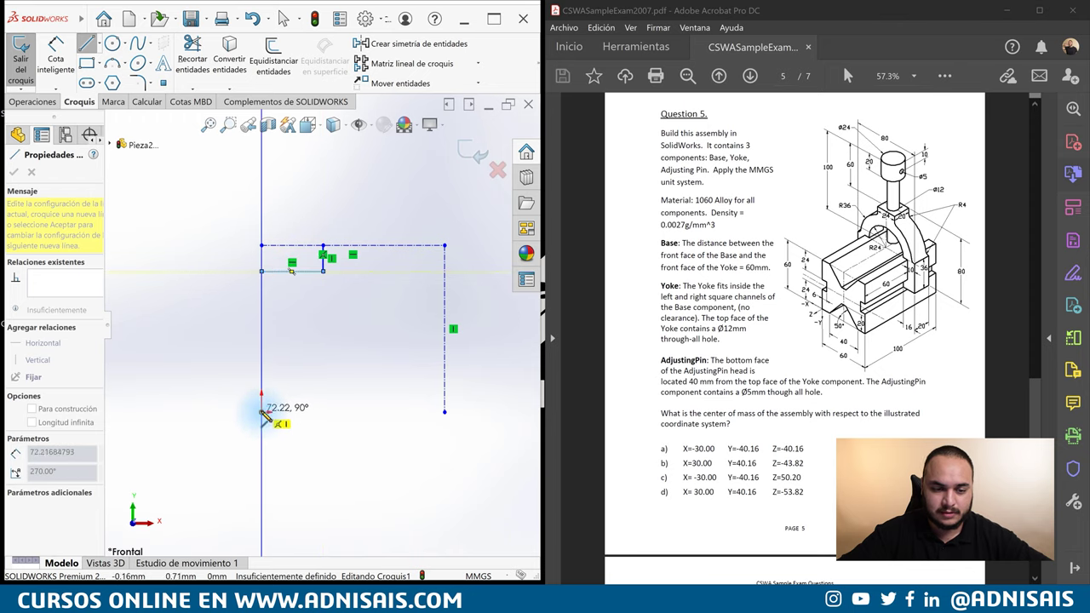
pyautogui.click(261, 412)
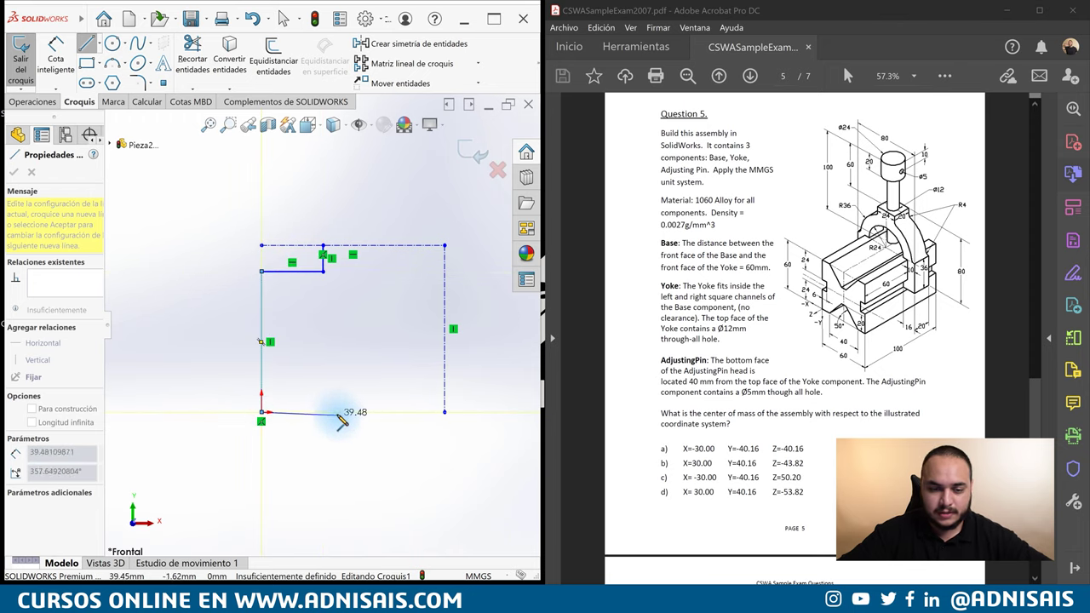
pyautogui.click(333, 413)
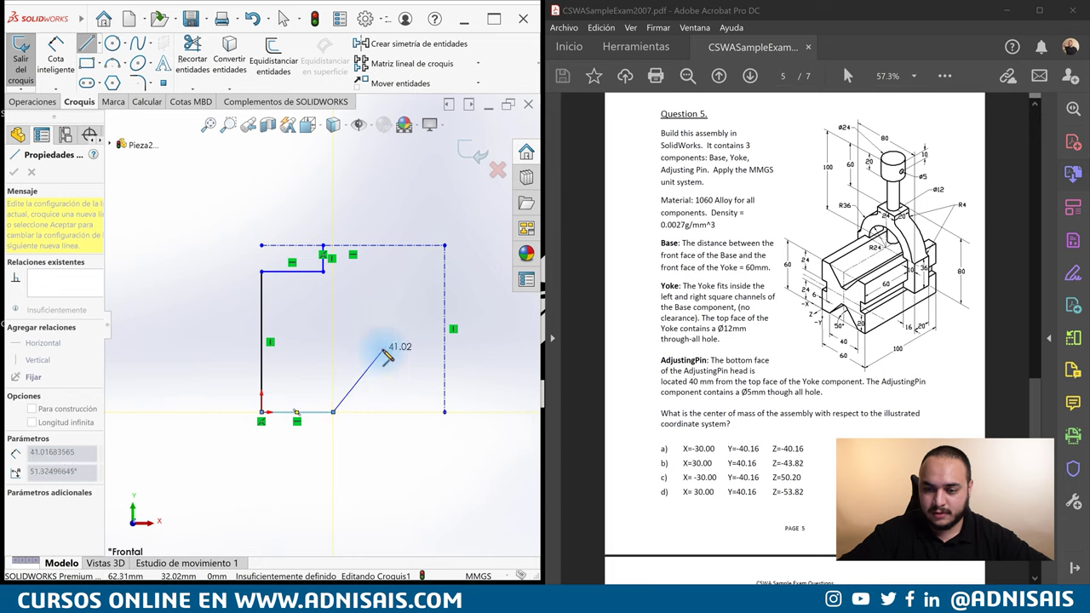
pyautogui.click(383, 350)
pyautogui.click(445, 350)
pyautogui.press('Escape')
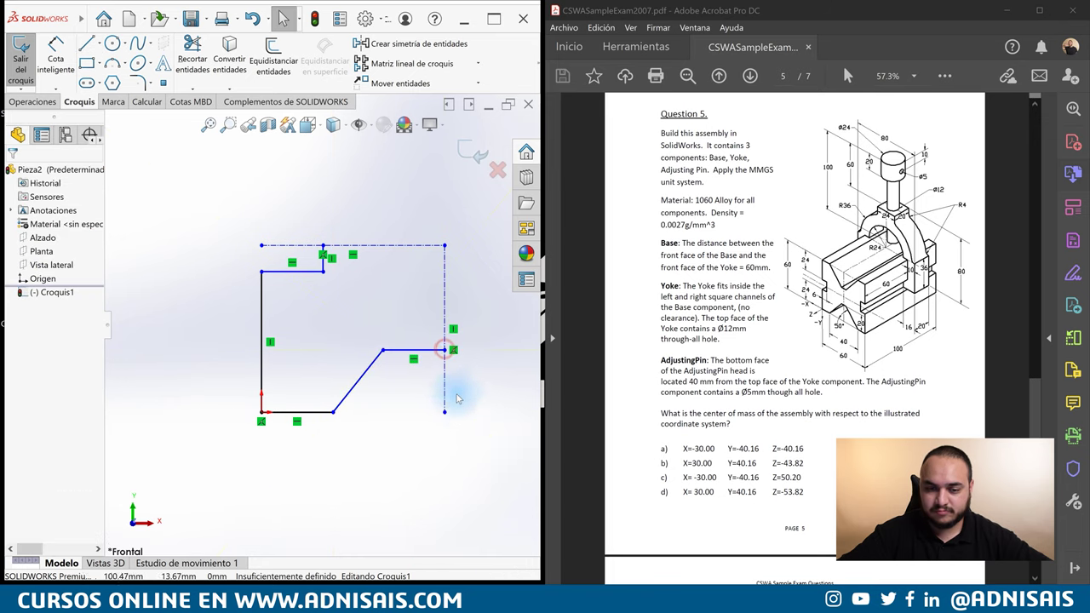
pyautogui.press('z')
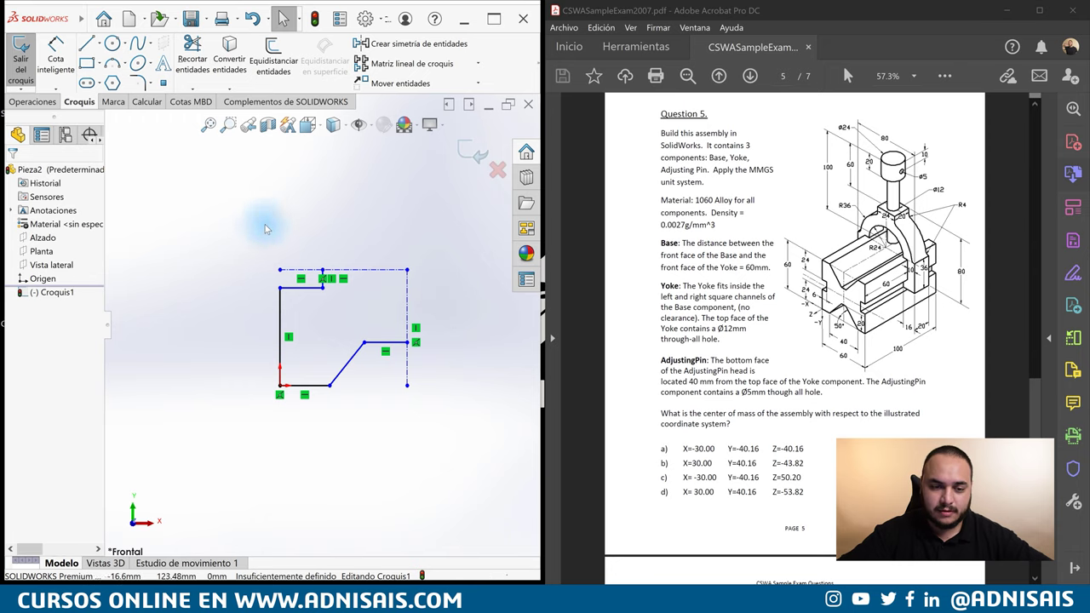
pyautogui.moveTo(372, 229); pyautogui.dragTo(261, 447)
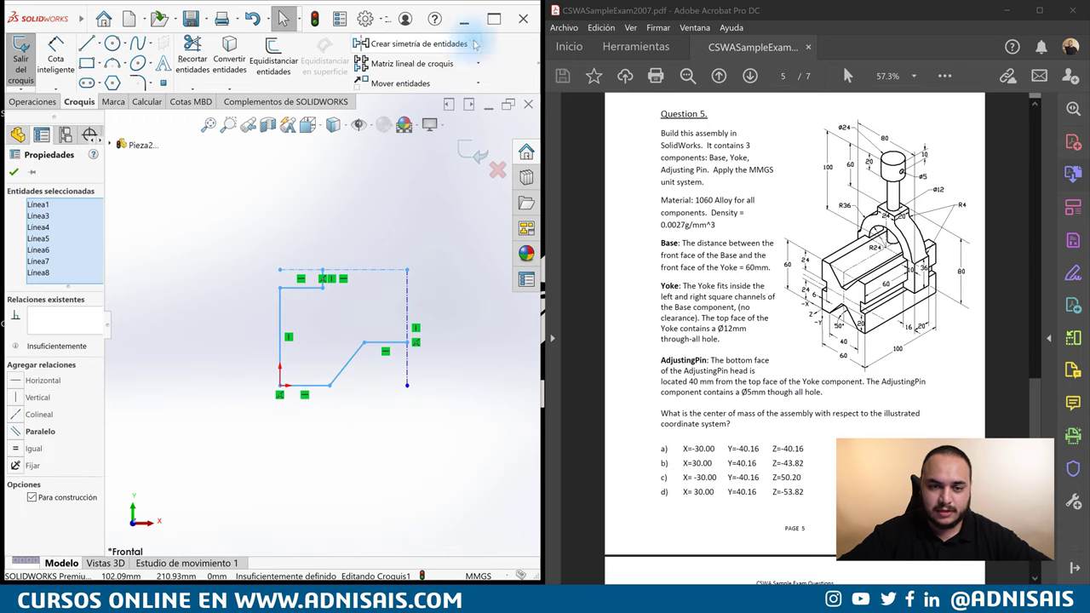
# - Mirror the quarter outline about the horizontal centerline, then about the vertical centerline Línea2
pyautogui.click(400, 43)
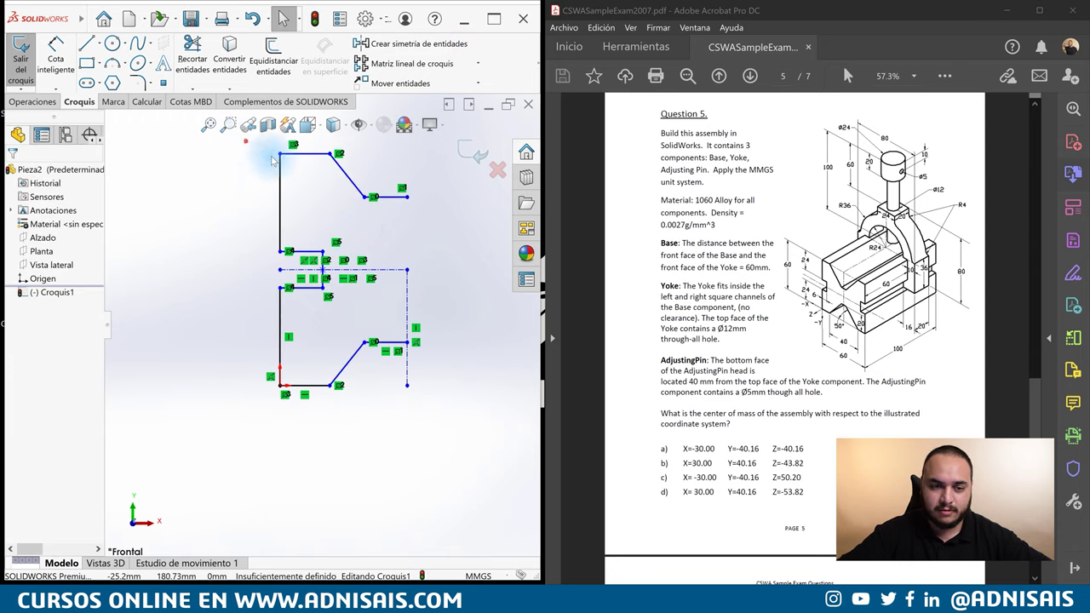
pyautogui.moveTo(243, 137); pyautogui.dragTo(524, 511)
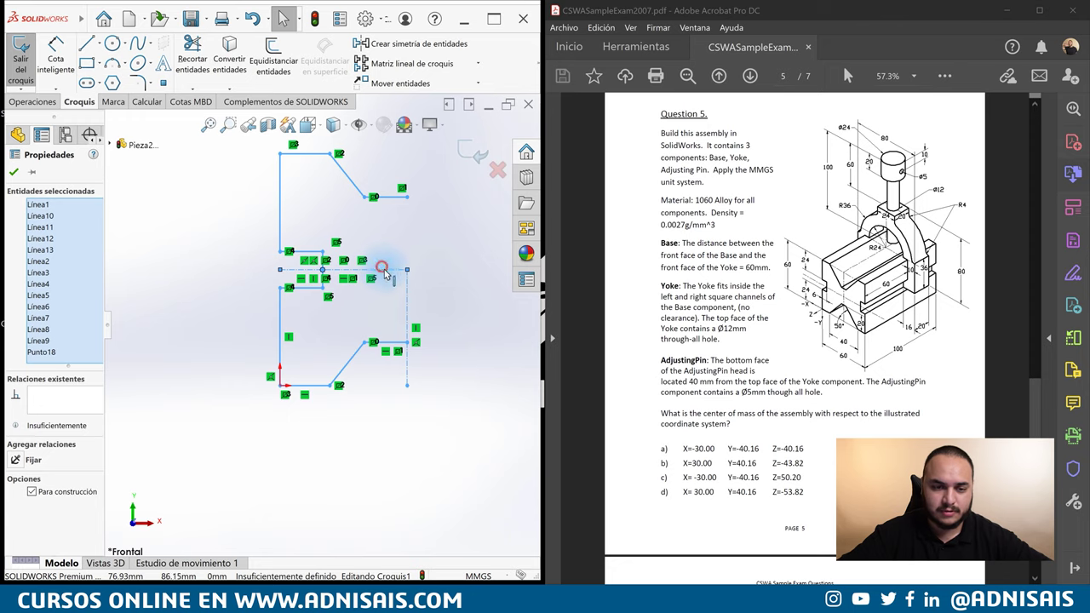
pyautogui.click(385, 272)
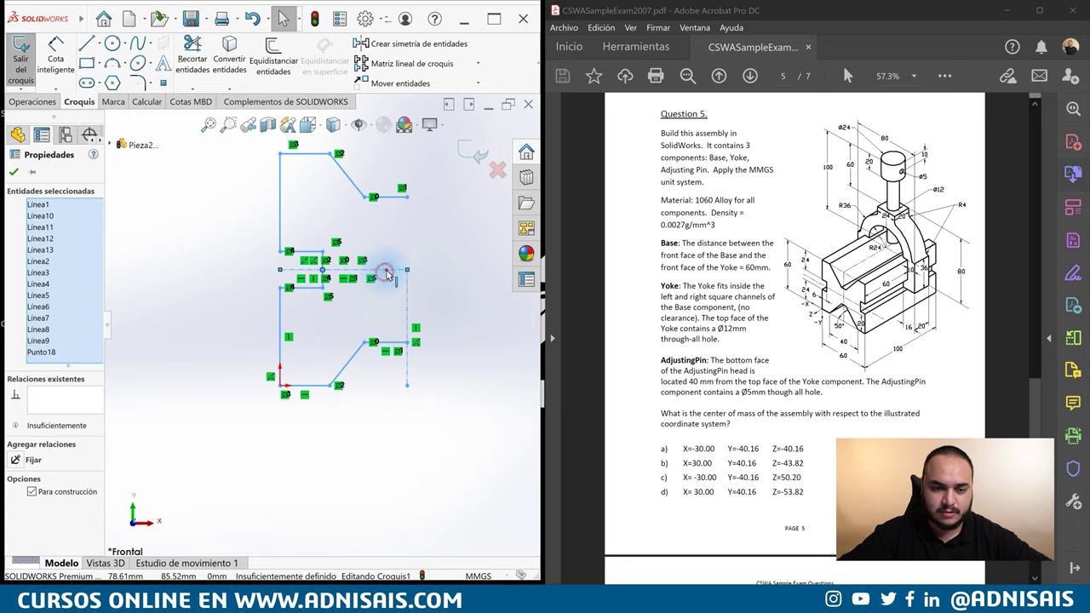
pyautogui.click(404, 41)
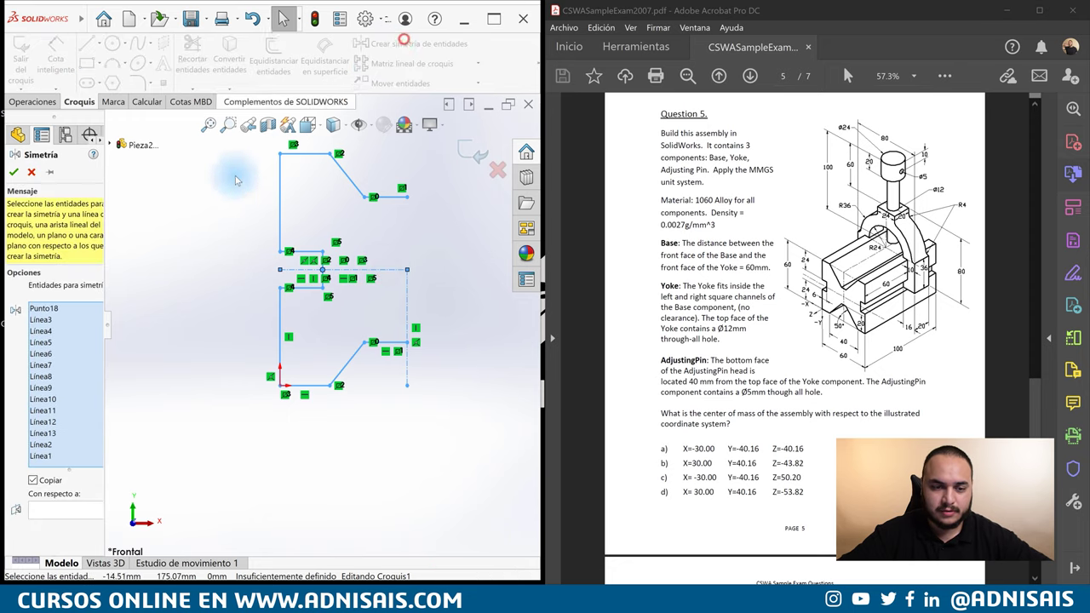
pyautogui.click(63, 508)
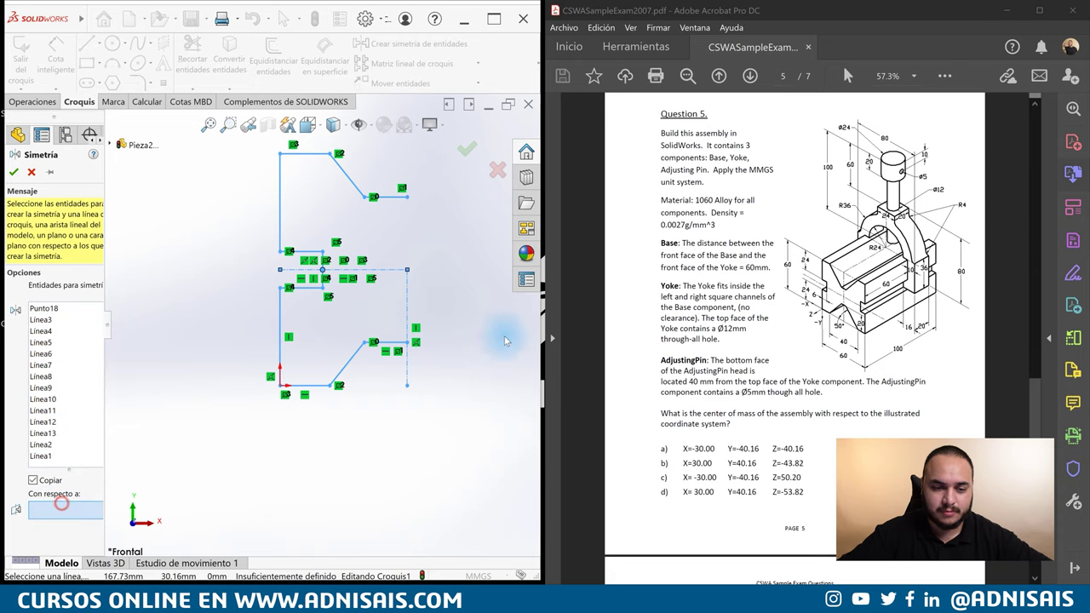
pyautogui.click(406, 298)
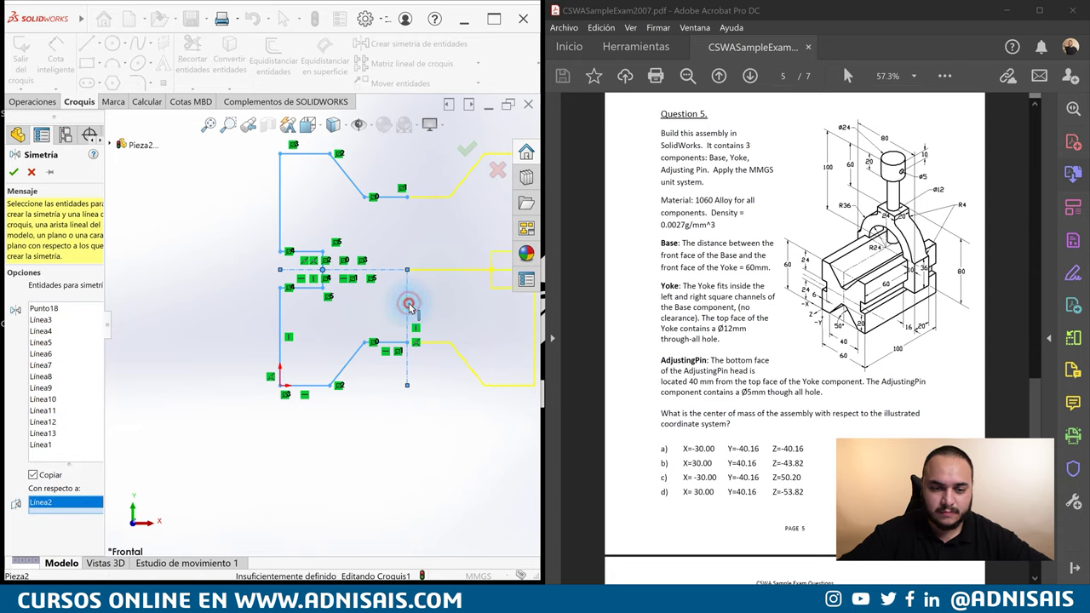
pyautogui.rightClick(371, 305)
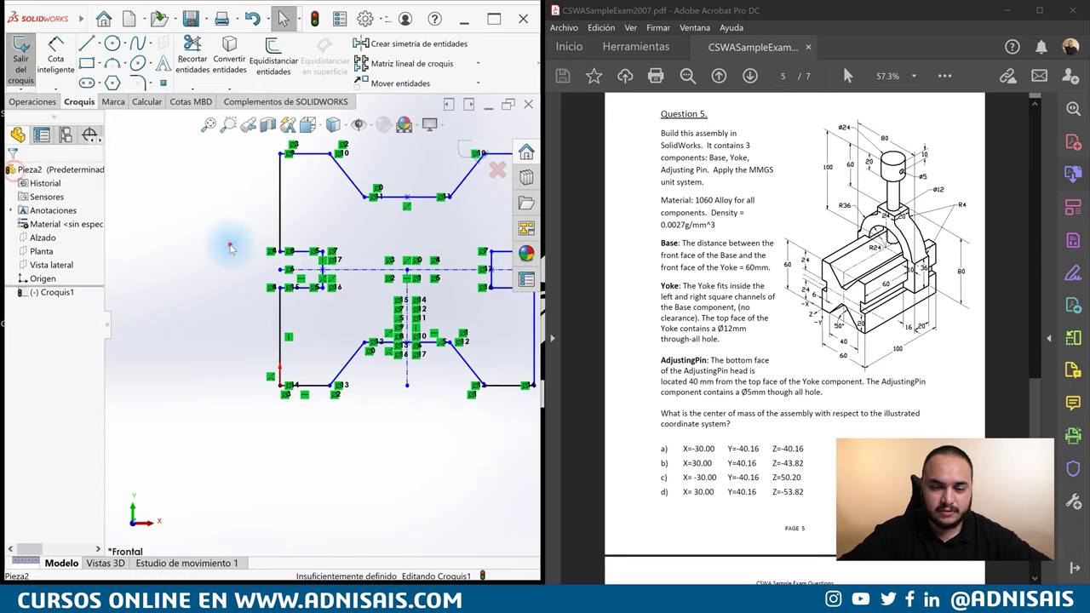
# - Dimension the base profile's overall width and height to 60 mm each
pyautogui.press('f')
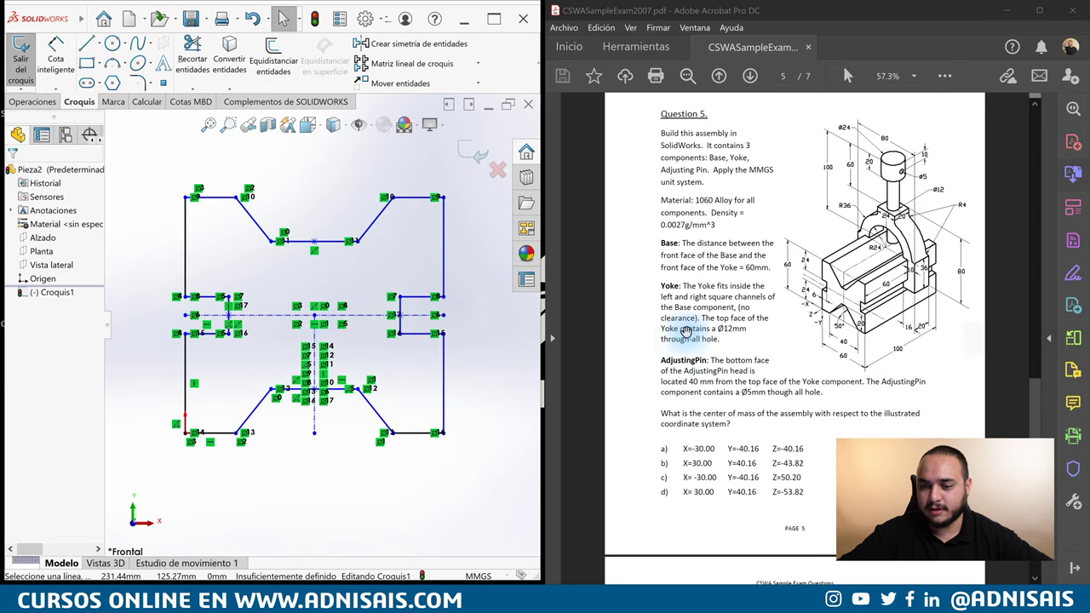
pyautogui.press('d')
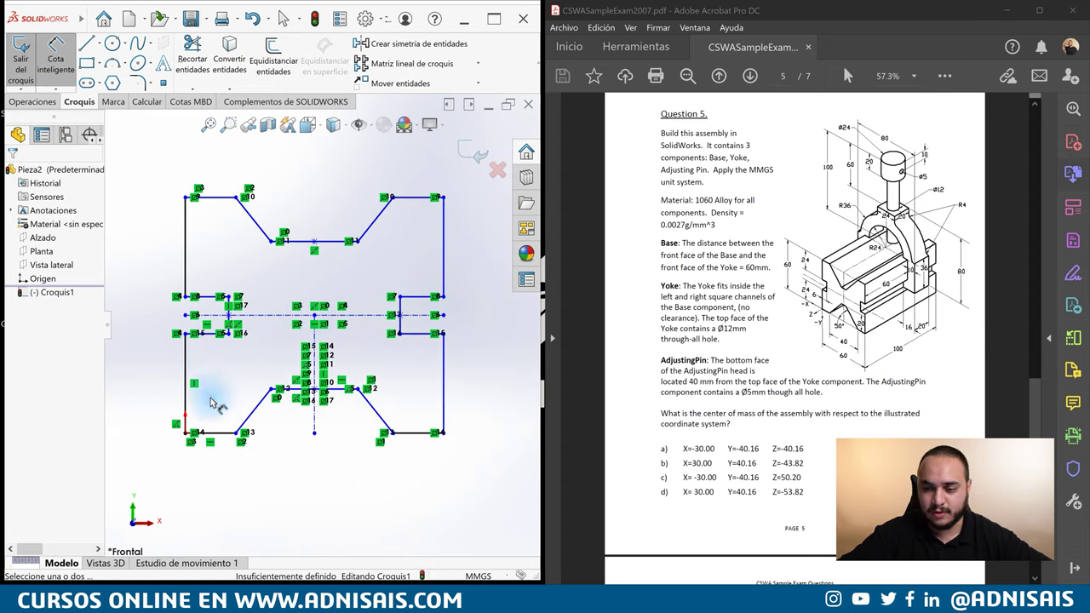
pyautogui.click(186, 391)
pyautogui.click(442, 384)
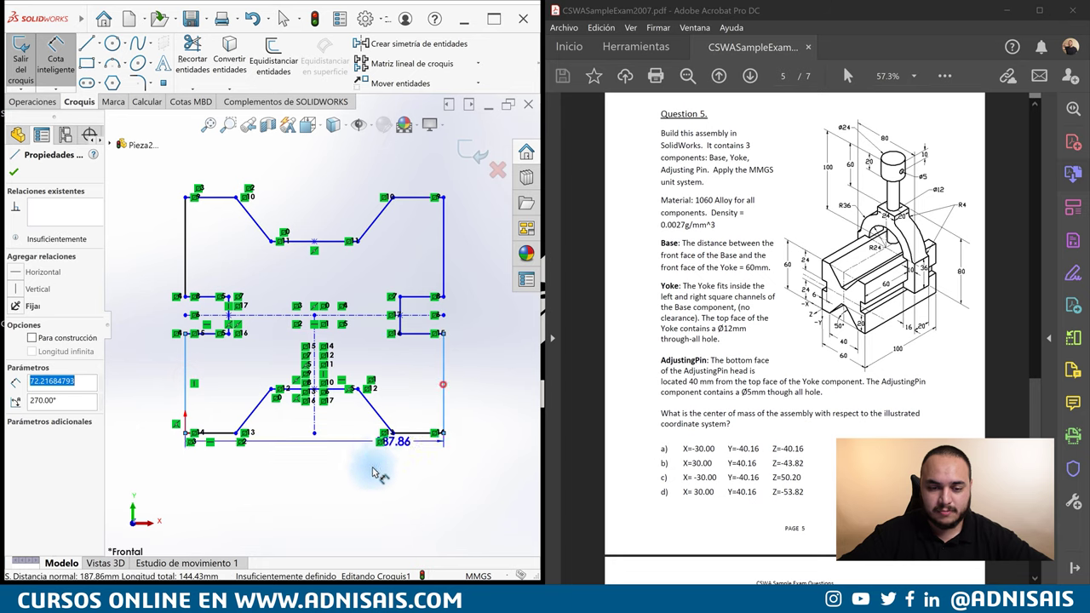
pyautogui.click(373, 476)
pyautogui.write('60')
pyautogui.press('Return')
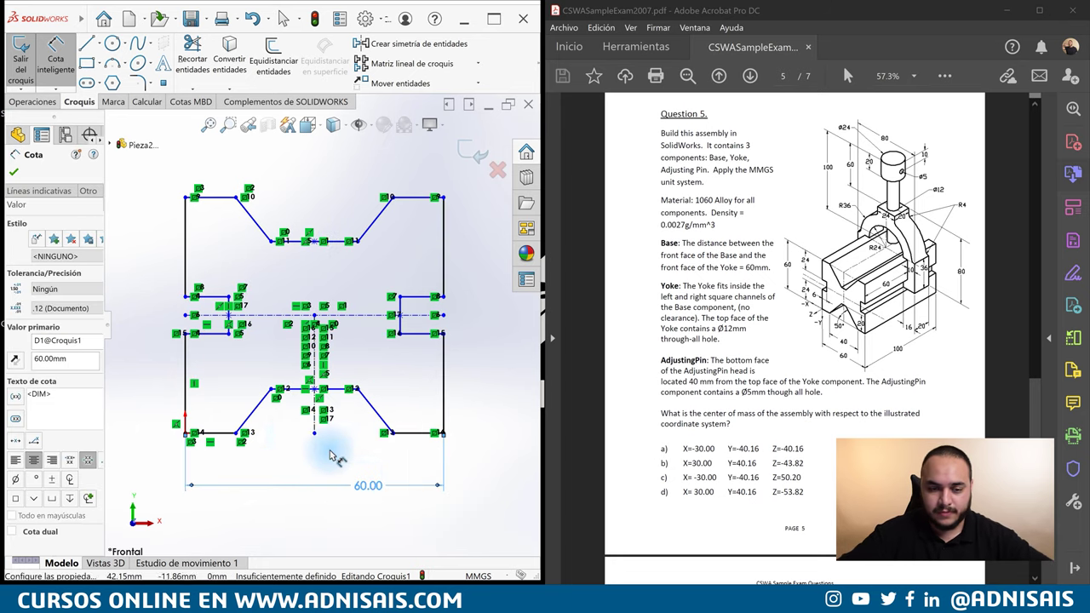
pyautogui.click(209, 199)
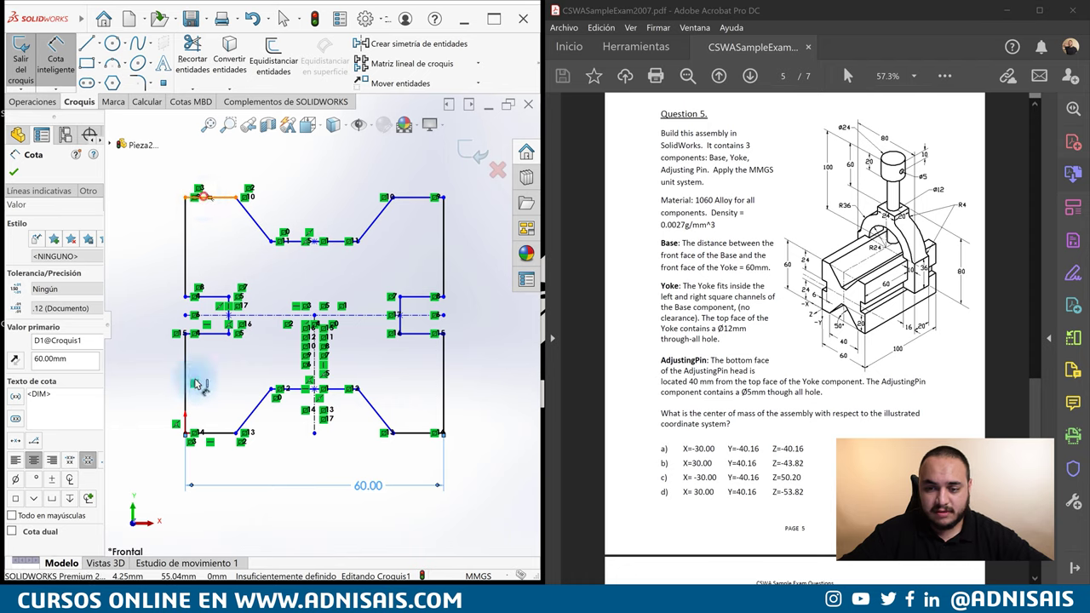
pyautogui.click(219, 434)
pyautogui.click(116, 338)
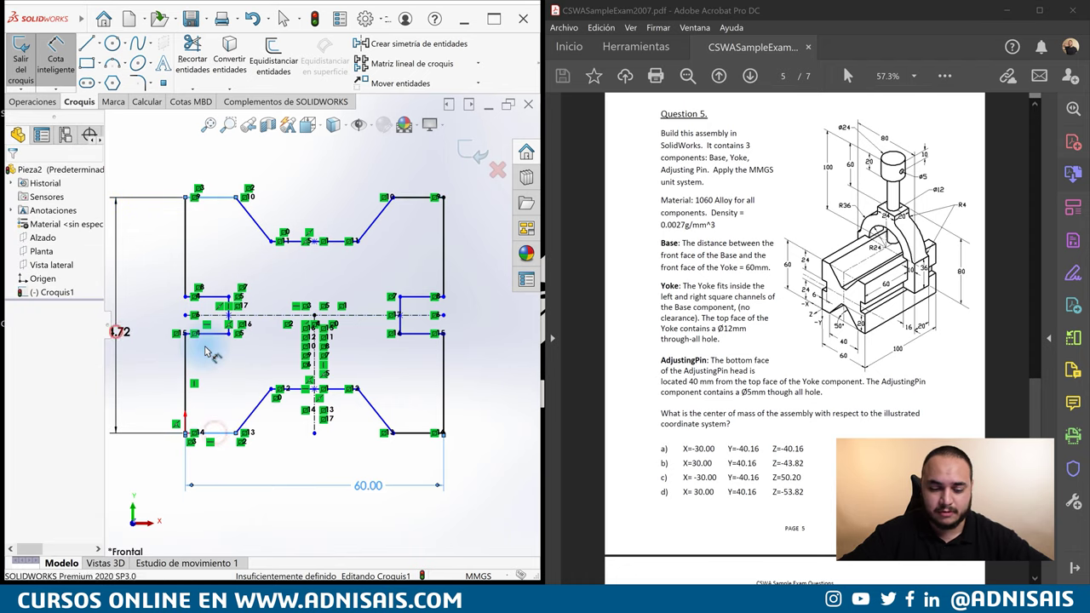
pyautogui.write('60')
pyautogui.press('Return')
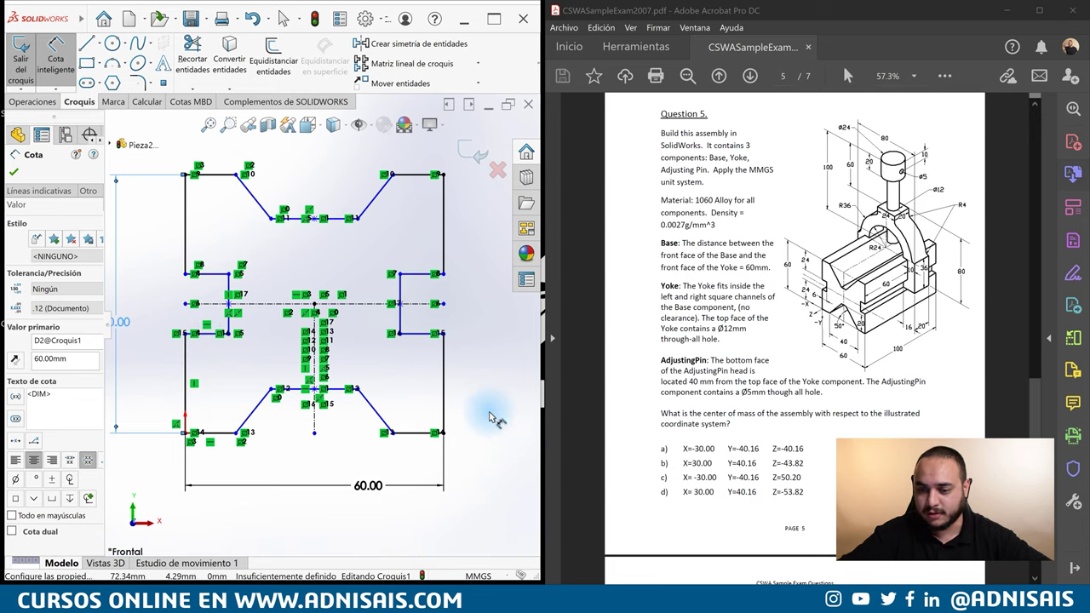
# - Dimension the lower left edge to 24 mm and the short step edge to 6 mm
pyautogui.click(187, 361)
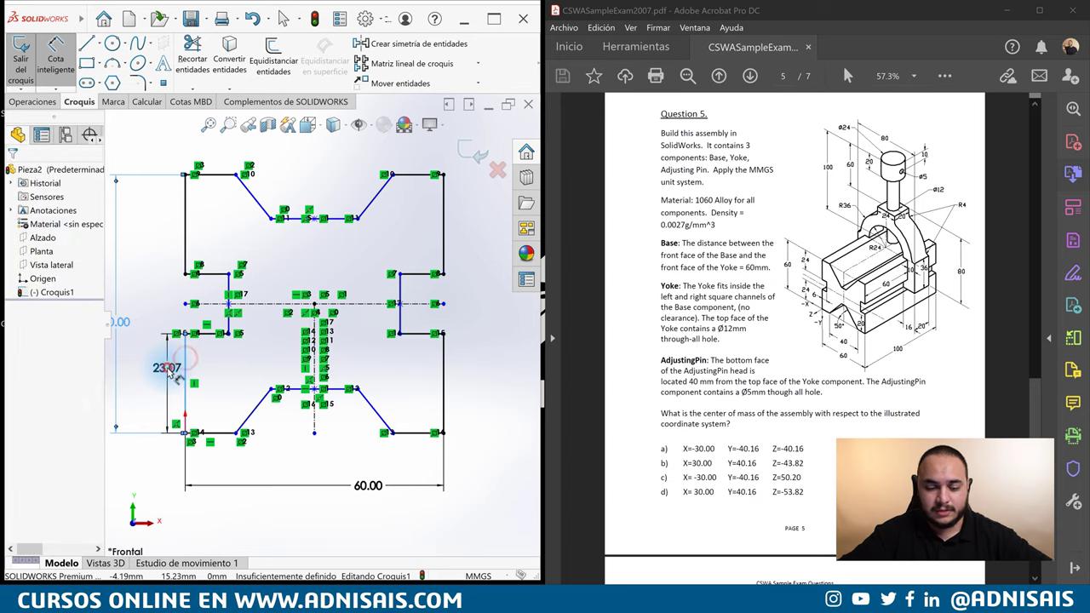
pyautogui.click(167, 367)
pyautogui.write('24')
pyautogui.press('Return')
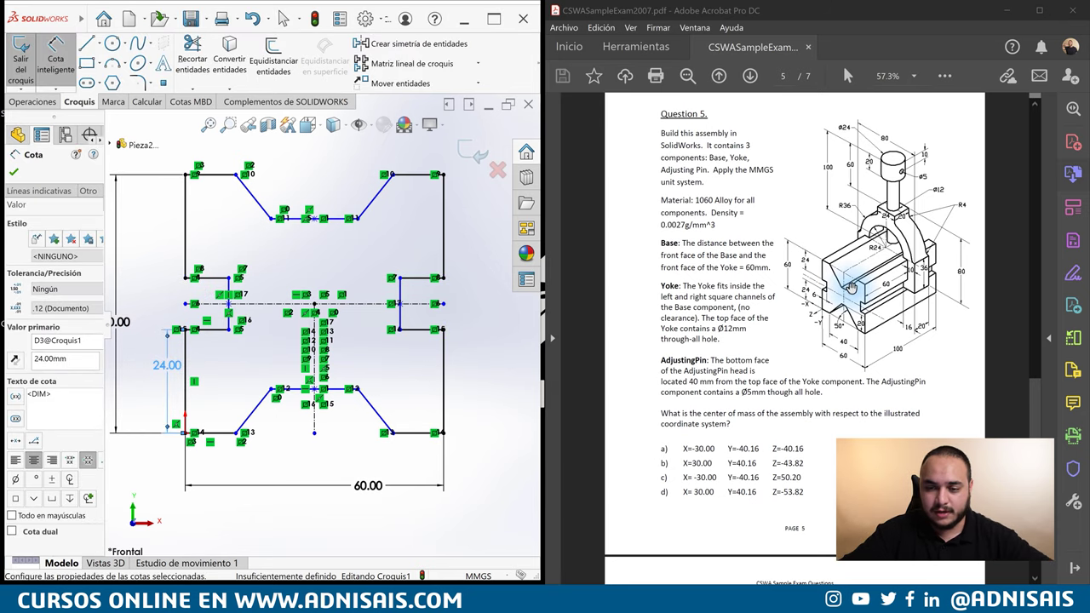
pyautogui.click(205, 337)
pyautogui.click(153, 328)
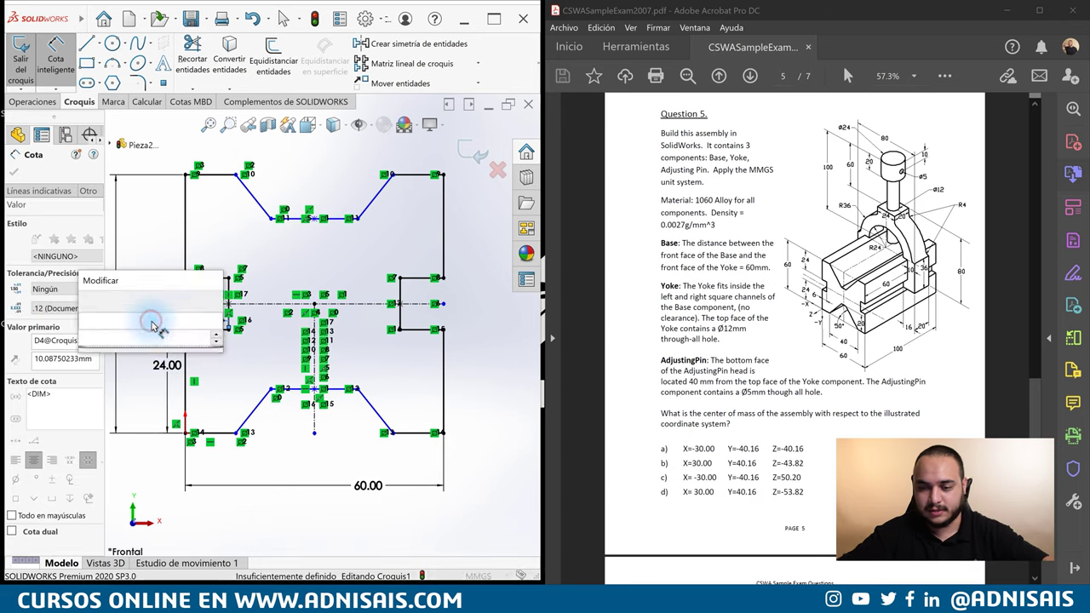
pyautogui.press('Return')
pyautogui.write('6')
pyautogui.press('Return')
pyautogui.click(242, 436)
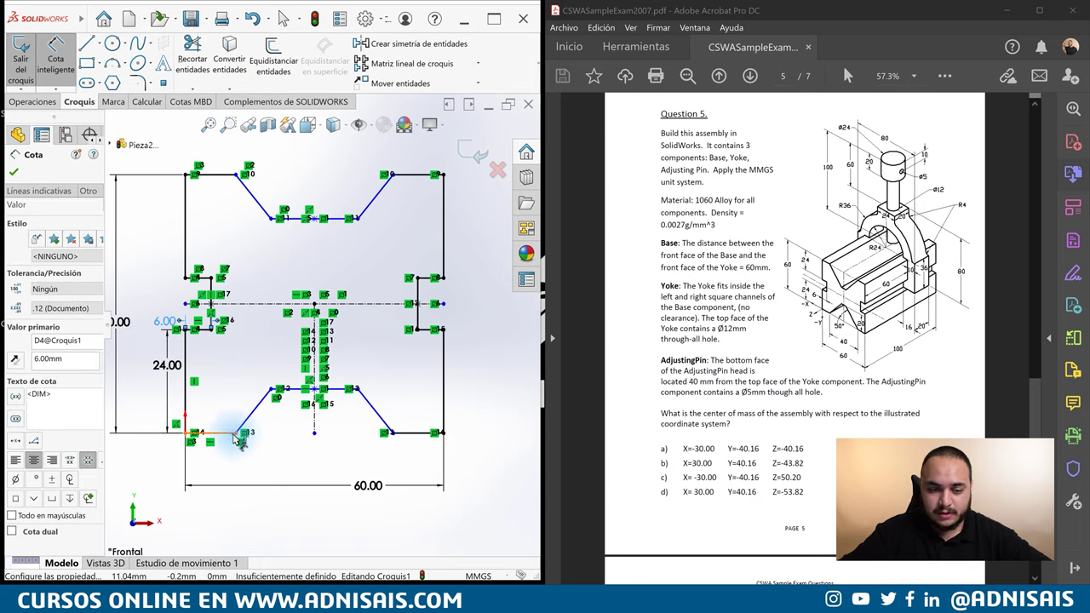
pyautogui.click(242, 436)
# - Dimension the V-notch: 40 mm width, 50° angle and 20 mm depth
pyautogui.click(239, 435)
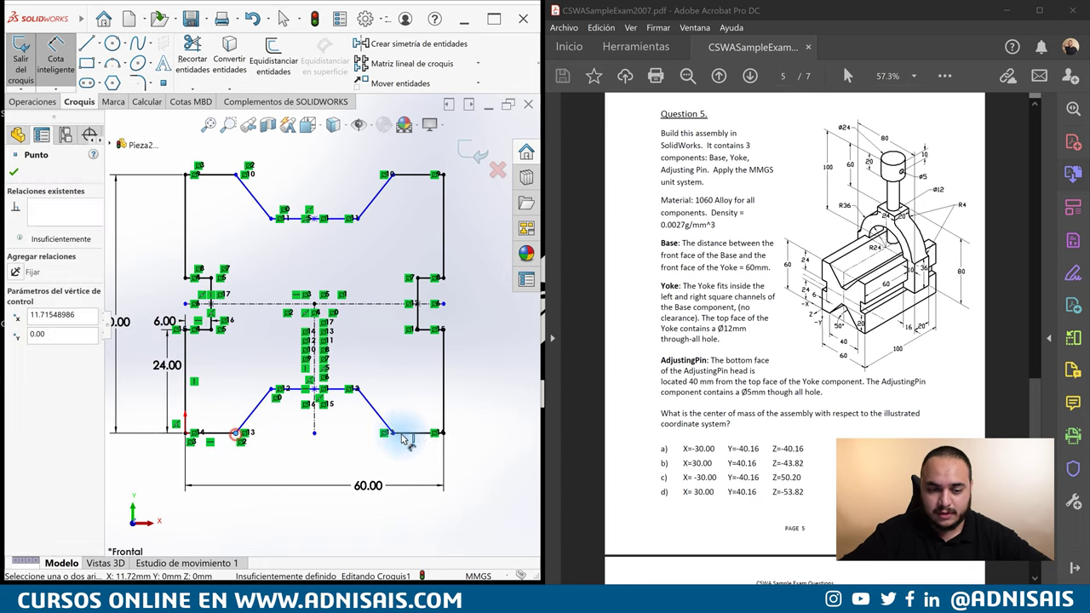
pyautogui.click(389, 434)
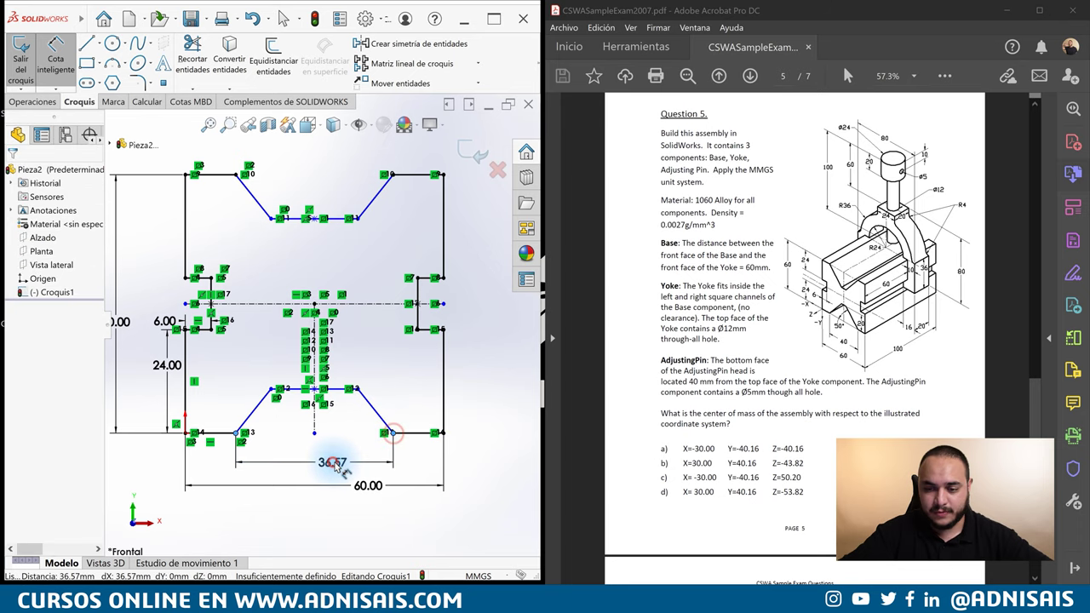
pyautogui.click(332, 464)
pyautogui.write('40')
pyautogui.press('Return')
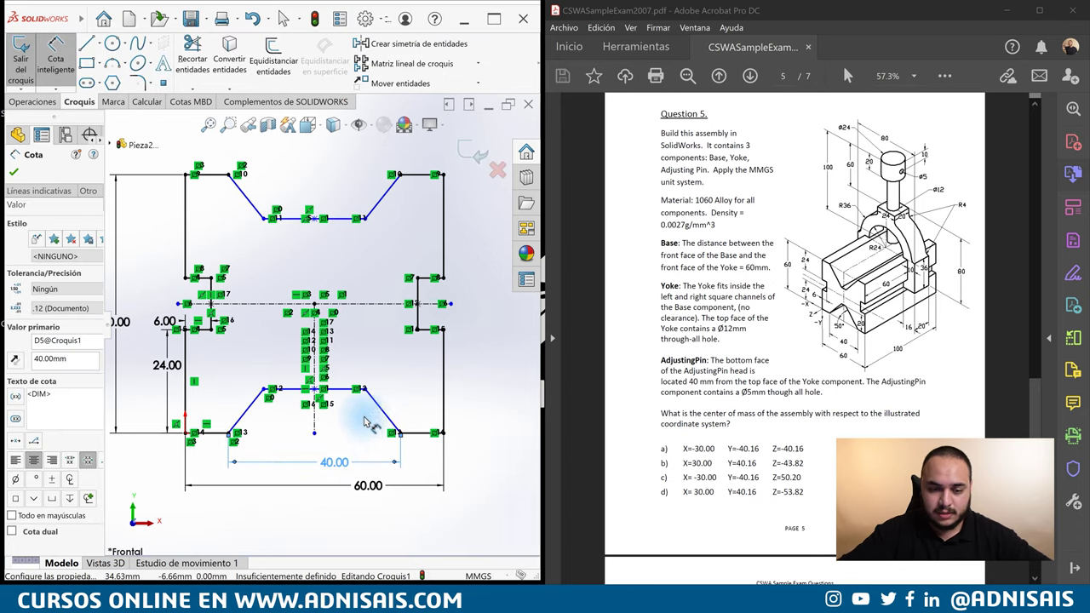
pyautogui.click(389, 433)
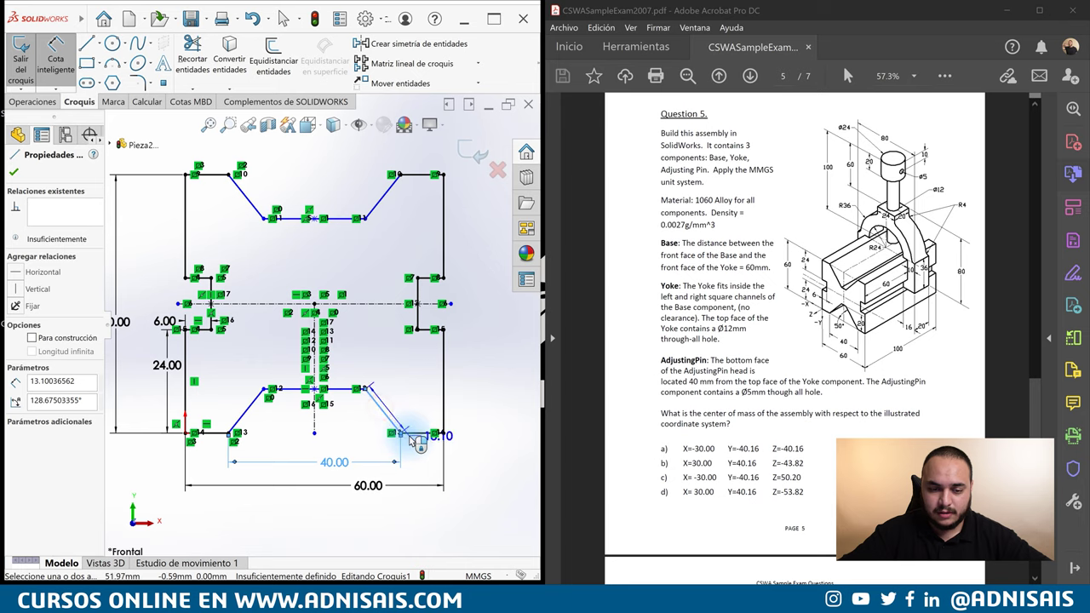
pyautogui.click(414, 435)
pyautogui.click(364, 419)
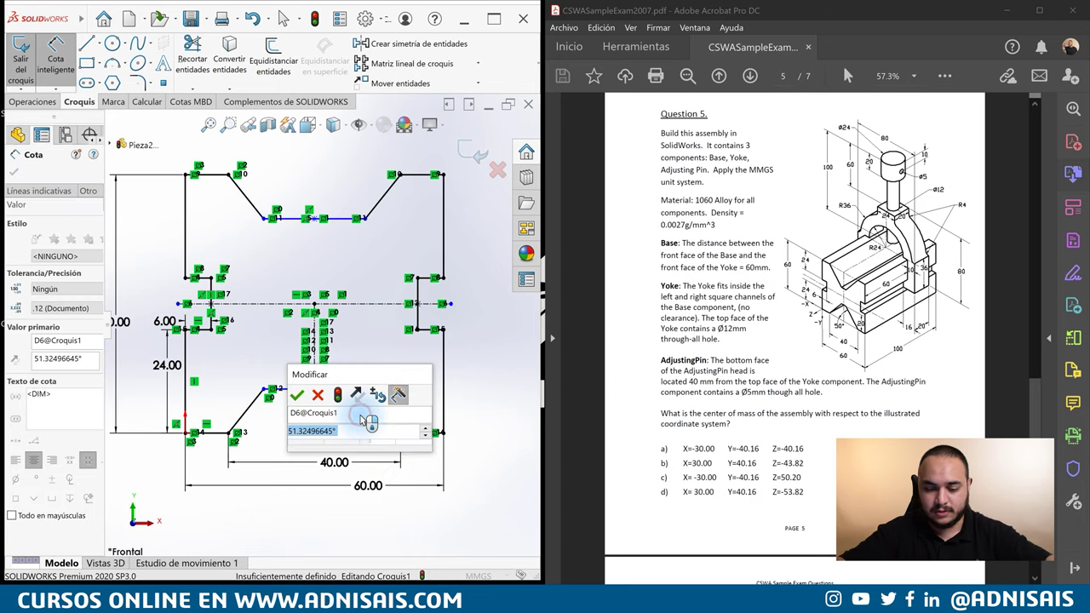
pyautogui.write('50')
pyautogui.press('Return')
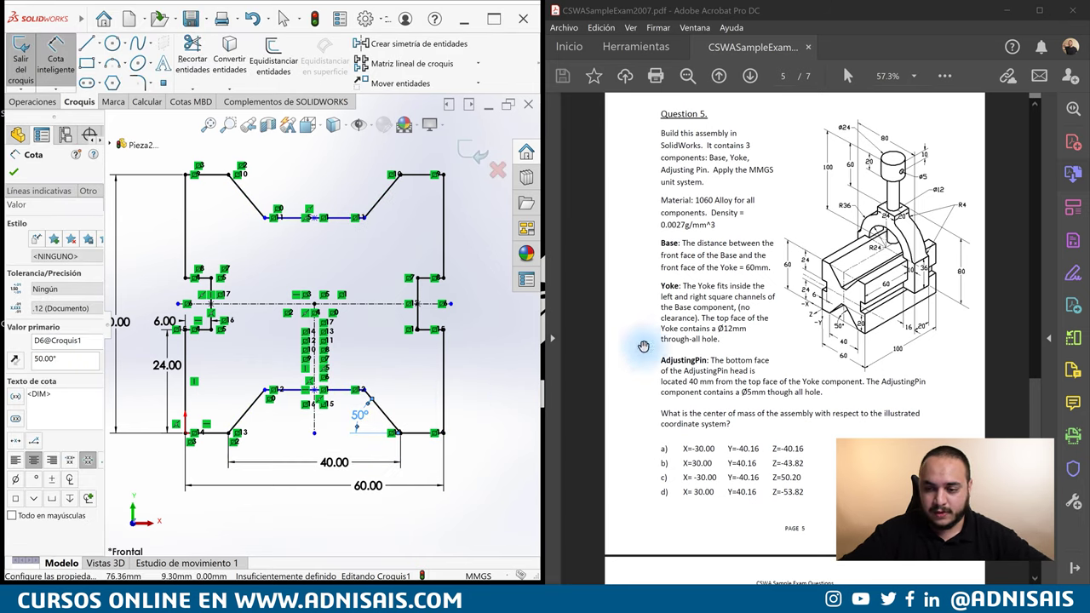
pyautogui.click(400, 408)
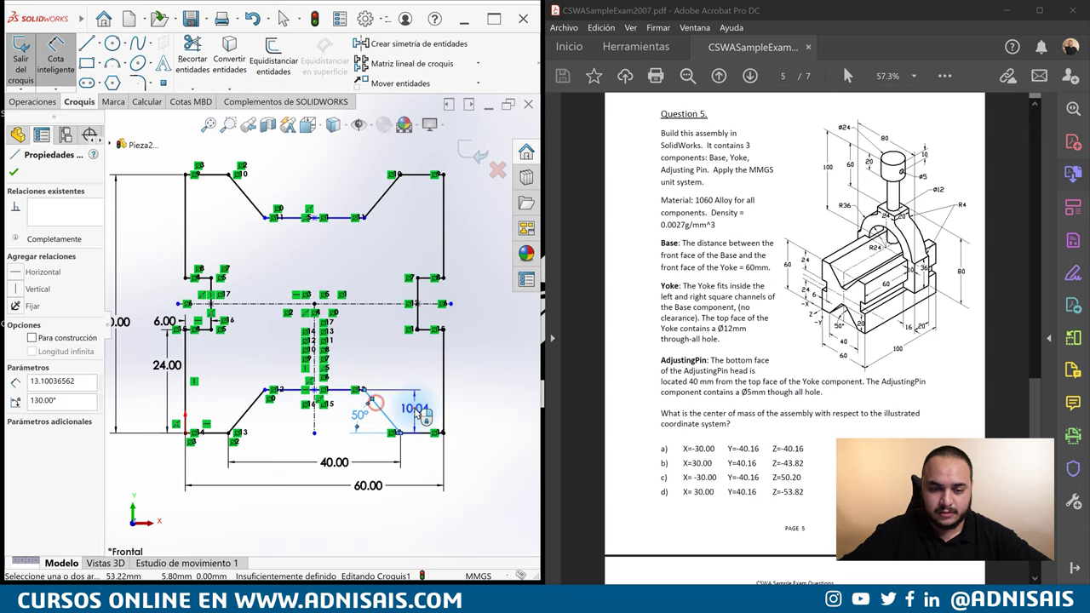
pyautogui.click(414, 409)
pyautogui.press('Return')
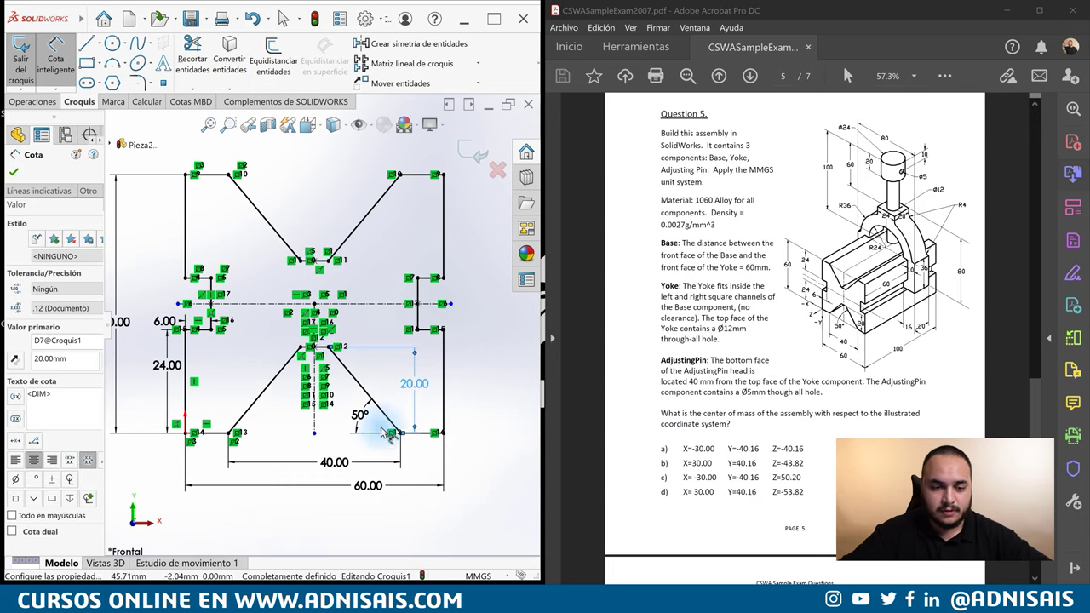
pyautogui.press('Escape')
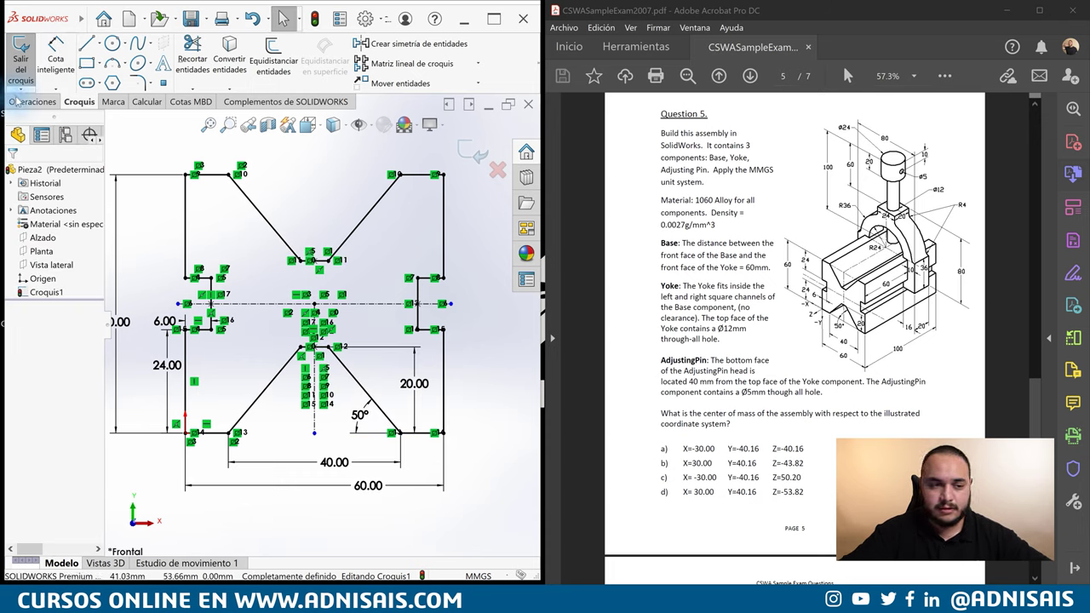
pyautogui.click(32, 102)
# - Extrude the base profile 100 mm into a solid V-block
pyautogui.click(31, 61)
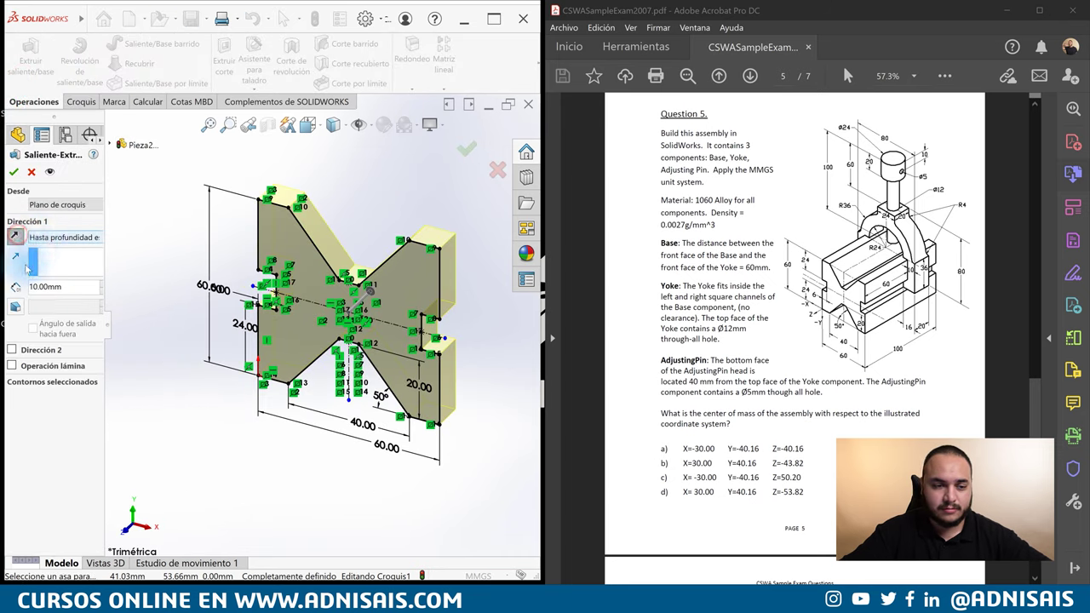
pyautogui.doubleClick(65, 286)
pyautogui.write('10')
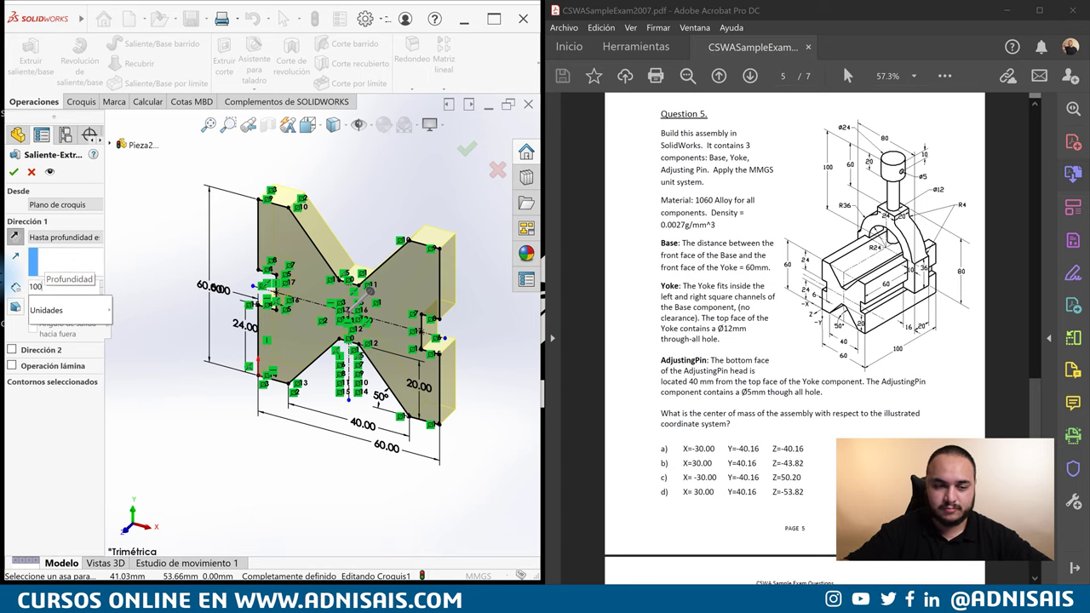
pyautogui.press('Return')
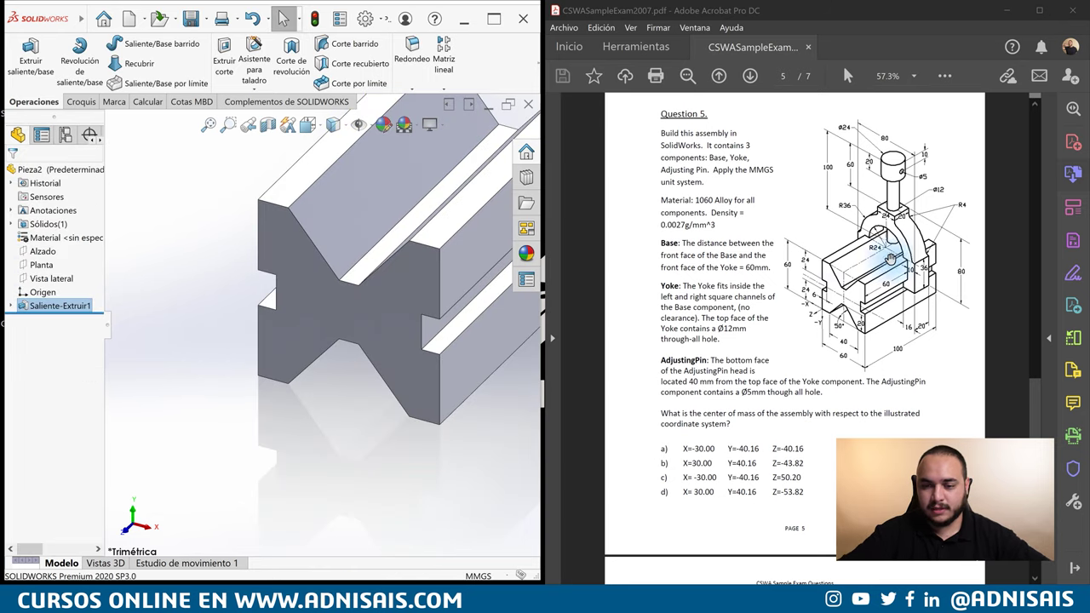
# - Assign Aleación 1060 (1060 Alloy) as the part material
pyautogui.rightClick(31, 241)
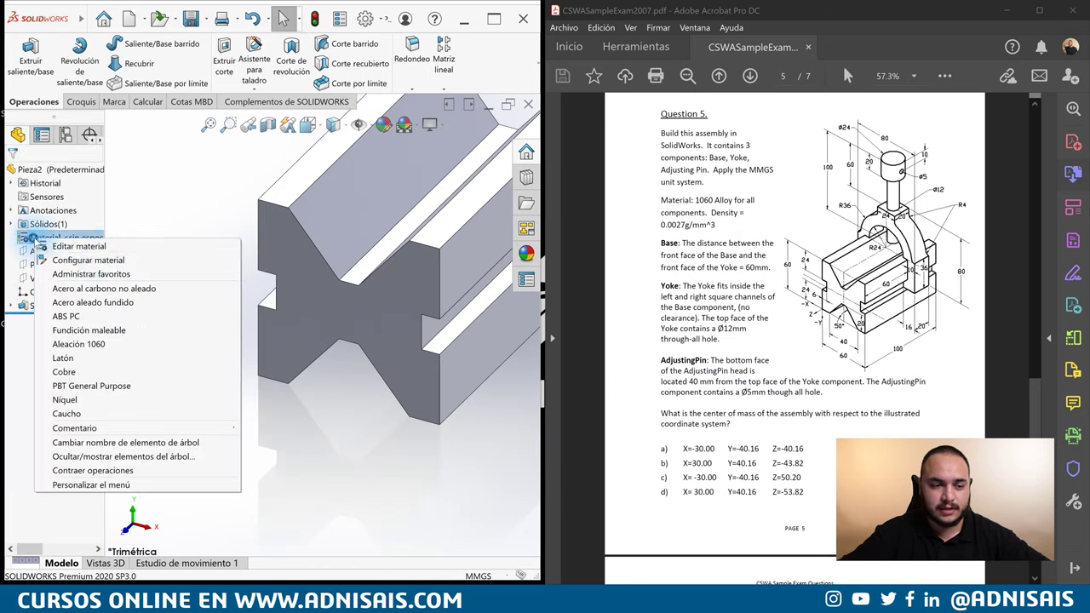
pyautogui.click(101, 345)
pyautogui.press('f')
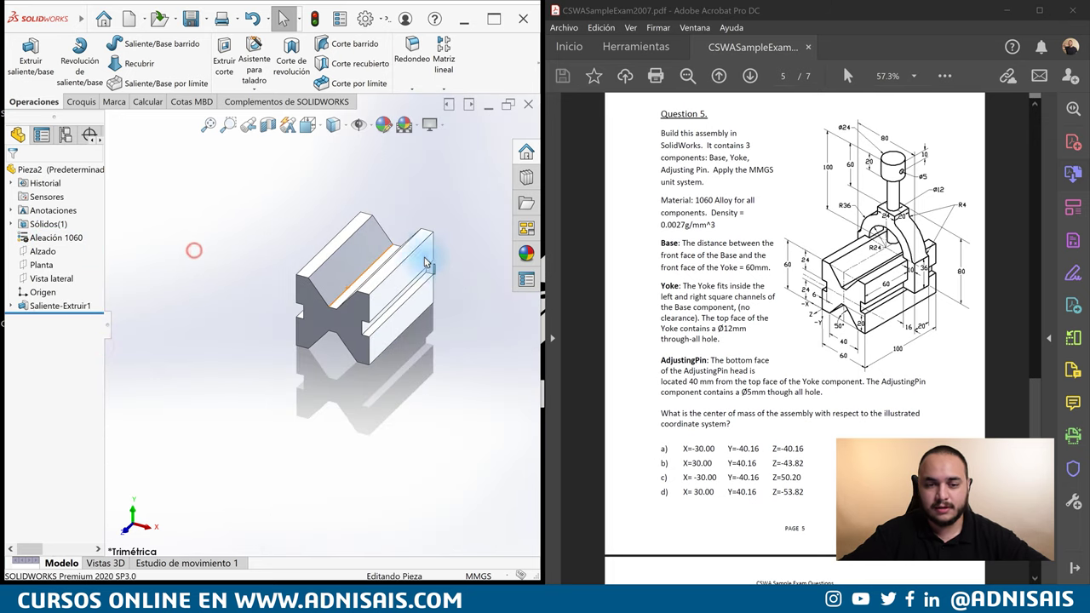
pyautogui.scroll(-3, 434, 266)
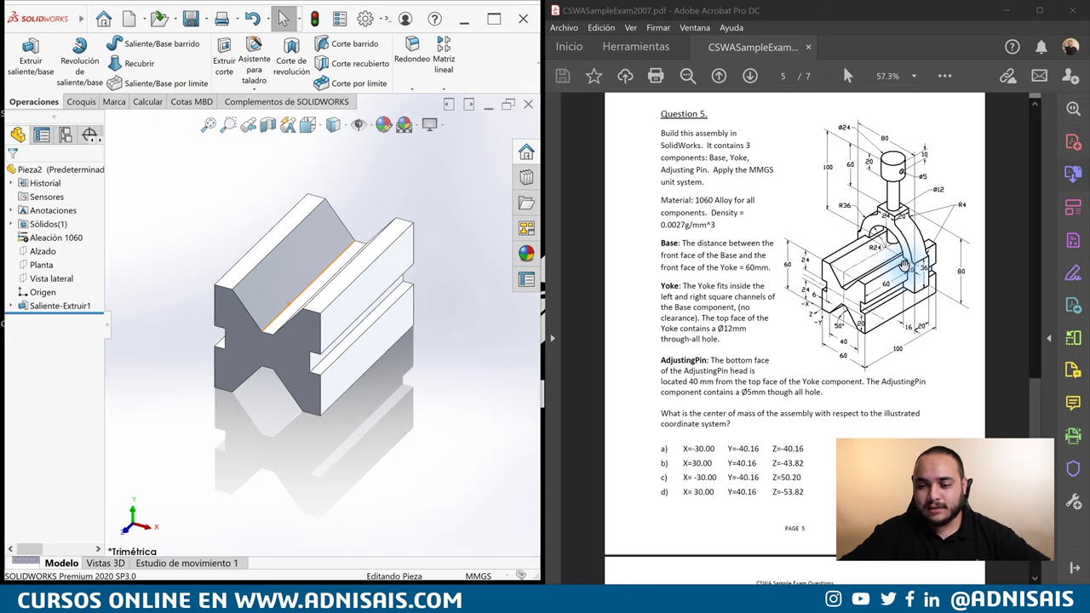
# - Start a front-plane sketch and draw a vertical centerline up from the V apex
pyautogui.click(36, 252)
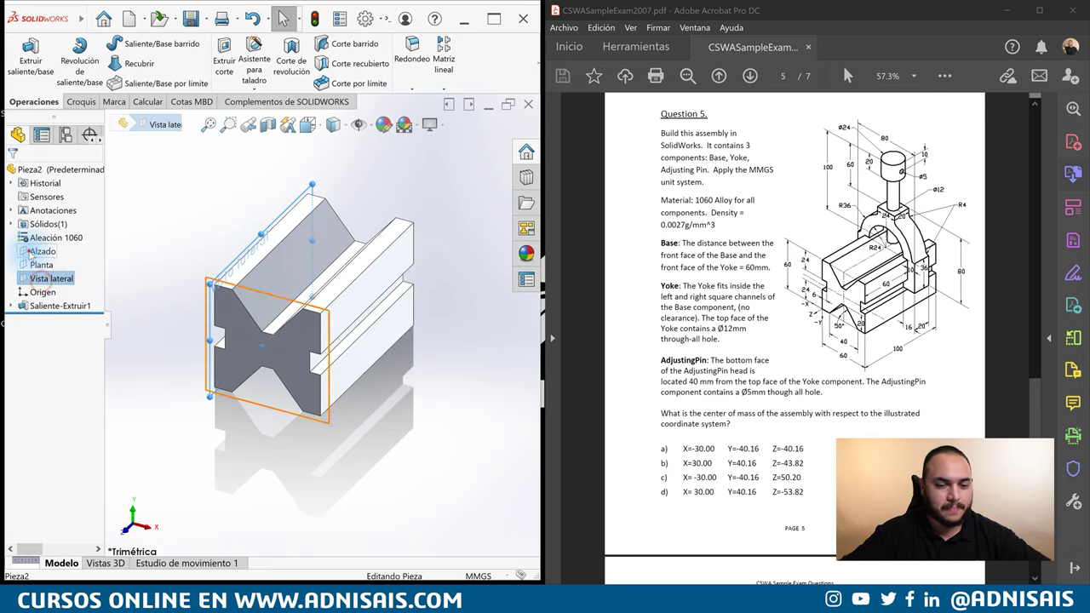
pyautogui.click(38, 239)
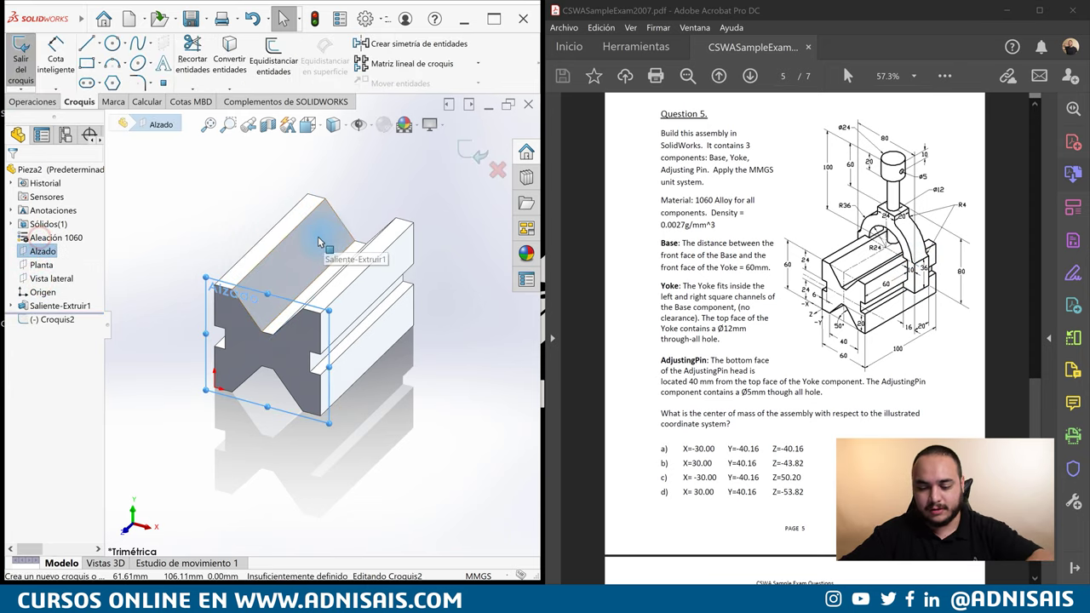
pyautogui.hotkey('ctrl', '8')
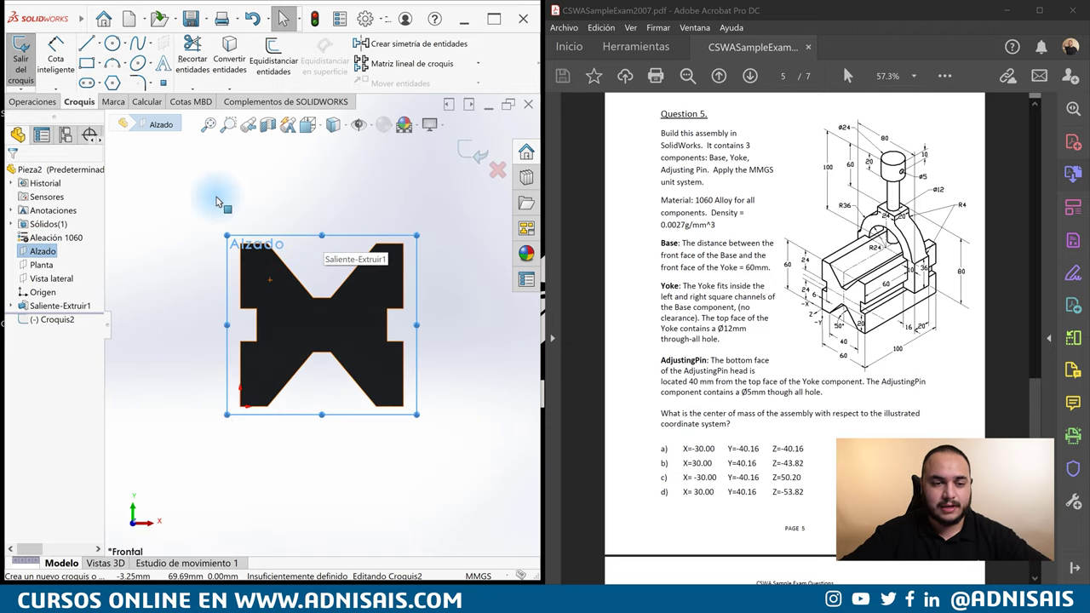
pyautogui.click(86, 44)
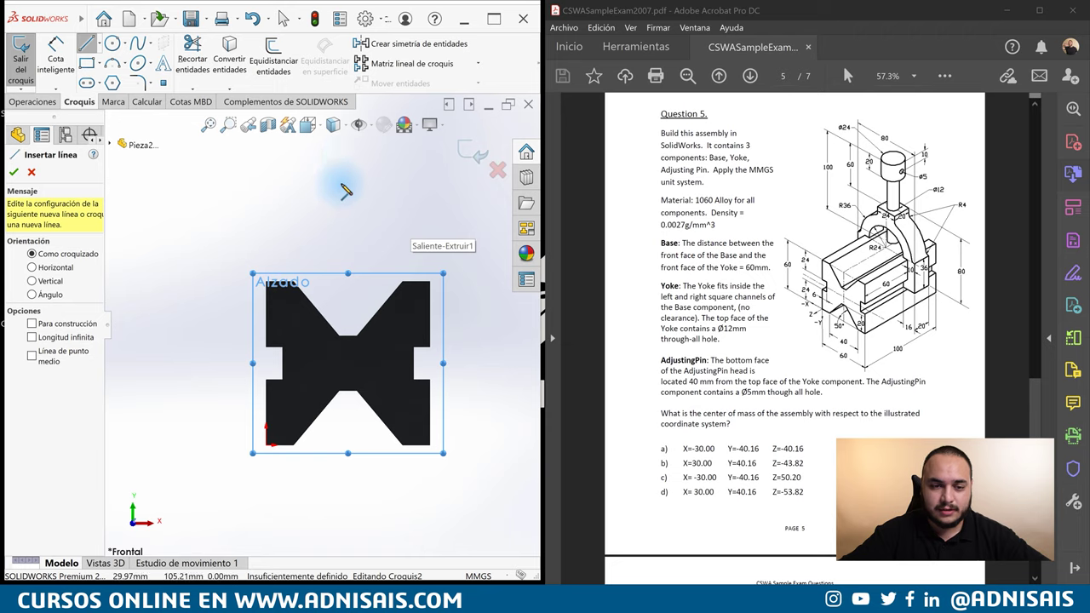
pyautogui.press('Escape')
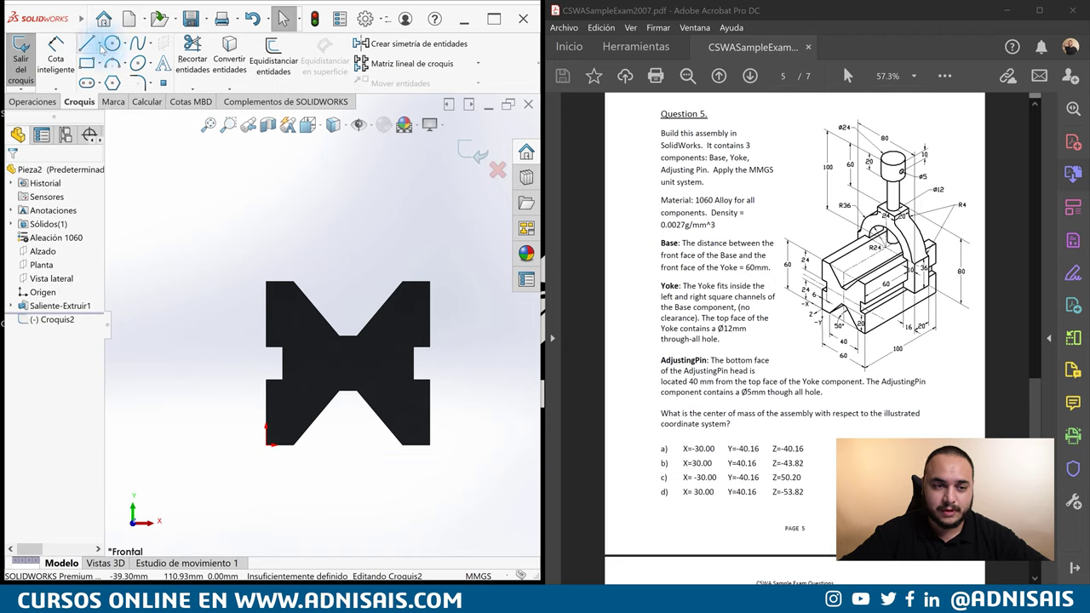
pyautogui.click(99, 45)
pyautogui.click(104, 66)
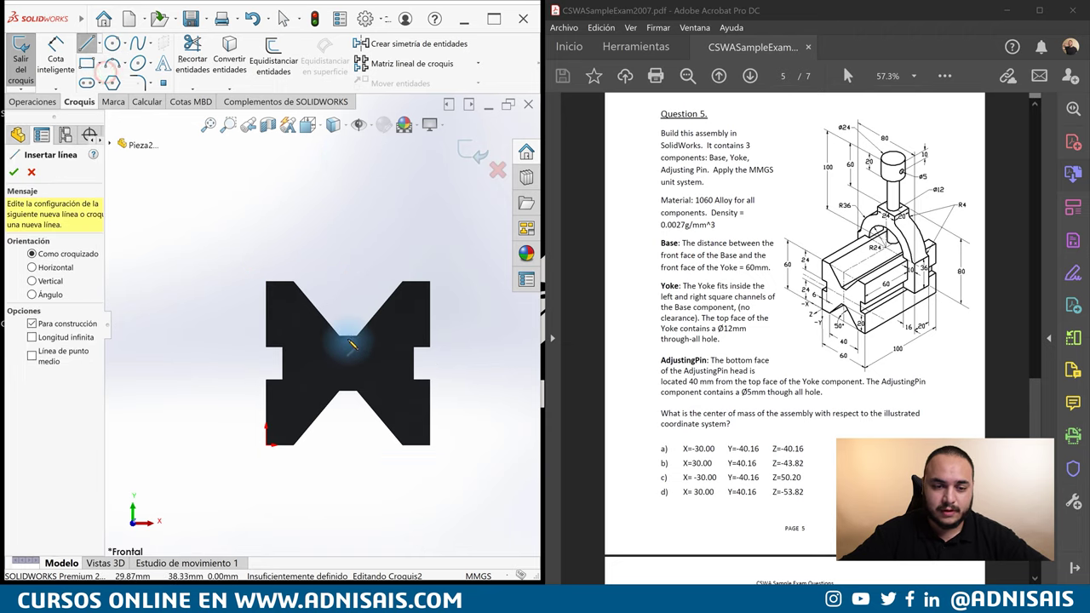
pyautogui.click(348, 334)
pyautogui.click(347, 194)
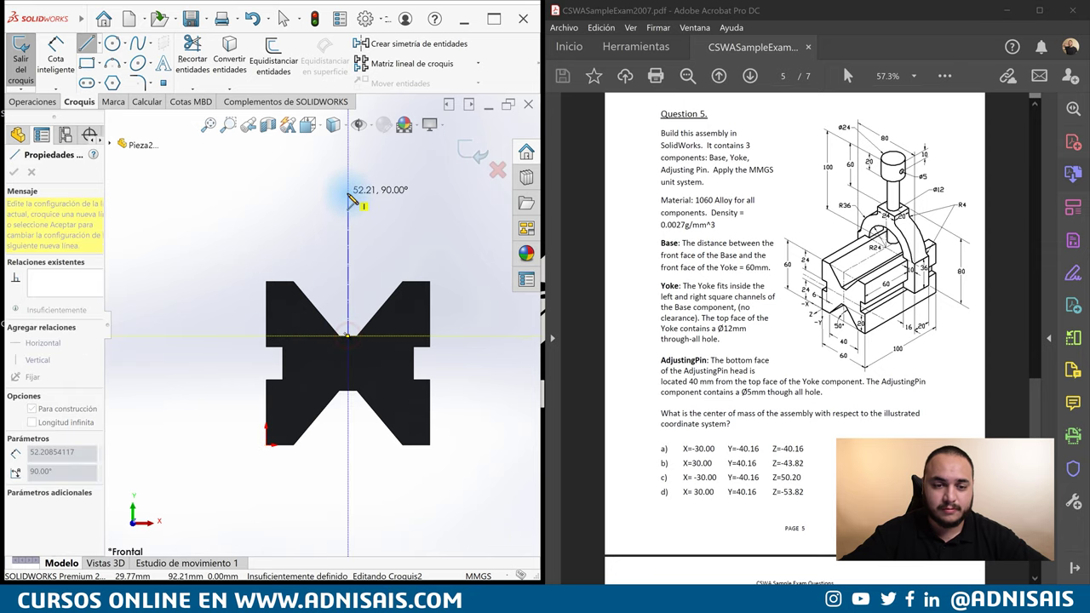
pyautogui.press('Escape')
# - Draw the yoke's top horizontal edge and short drop, making the drop vertical
pyautogui.click(348, 195)
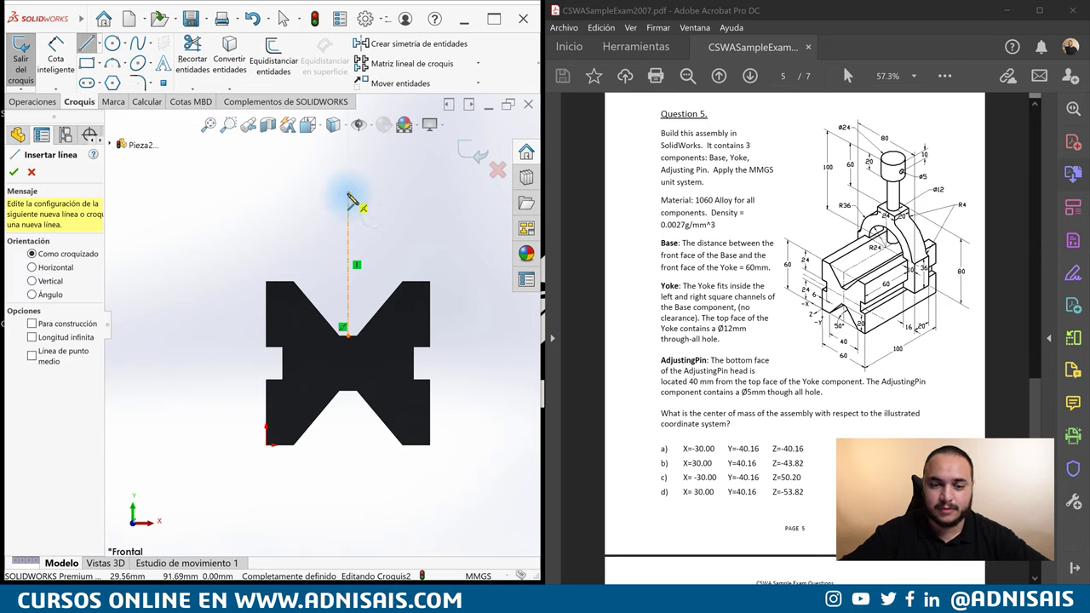
pyautogui.click(347, 195)
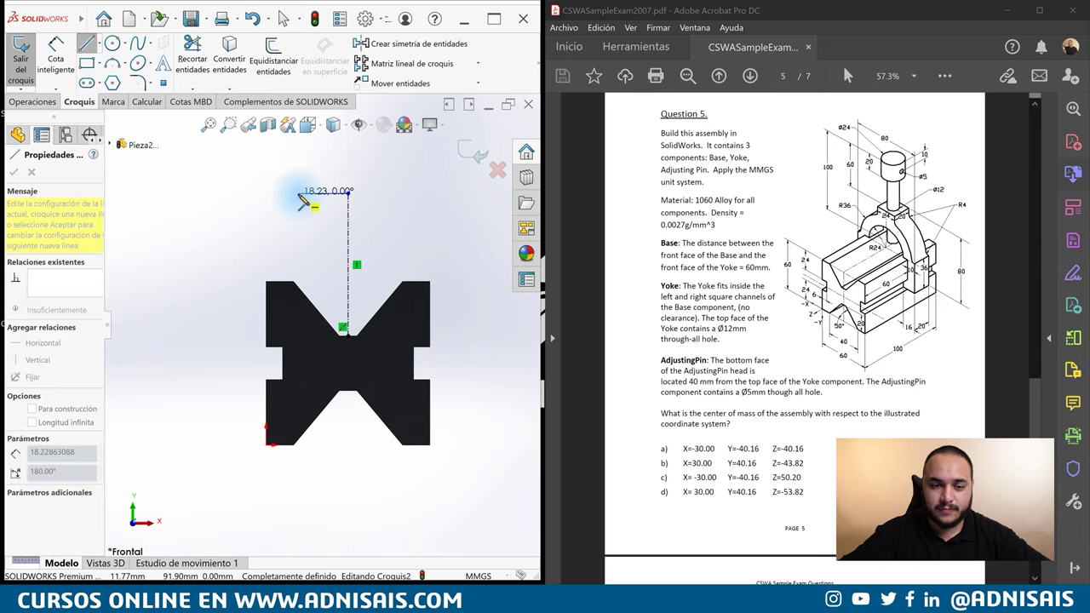
pyautogui.click(298, 194)
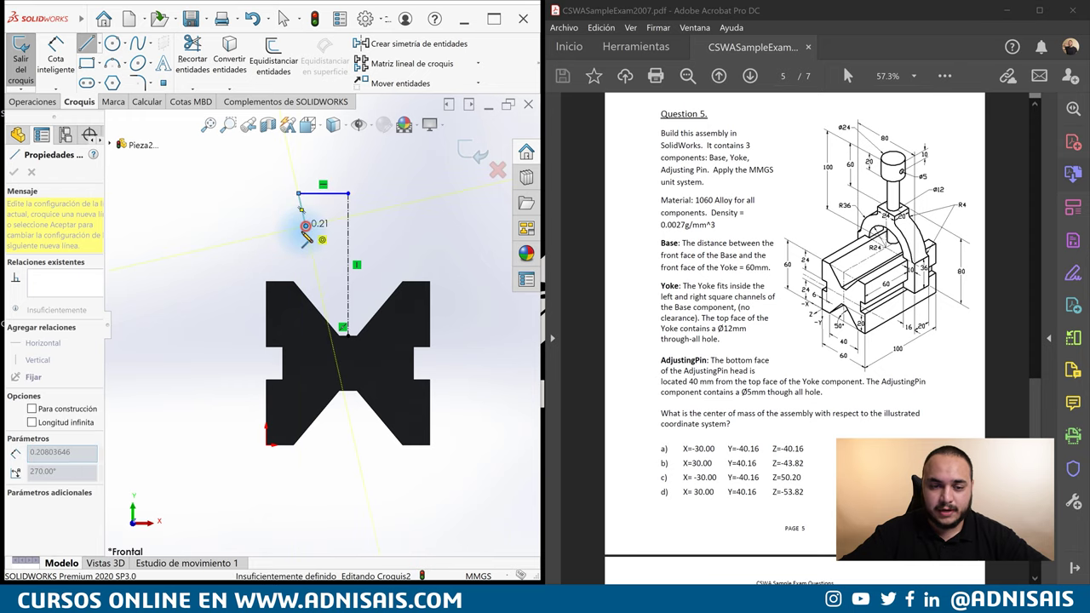
pyautogui.click(304, 219)
pyautogui.press('Escape')
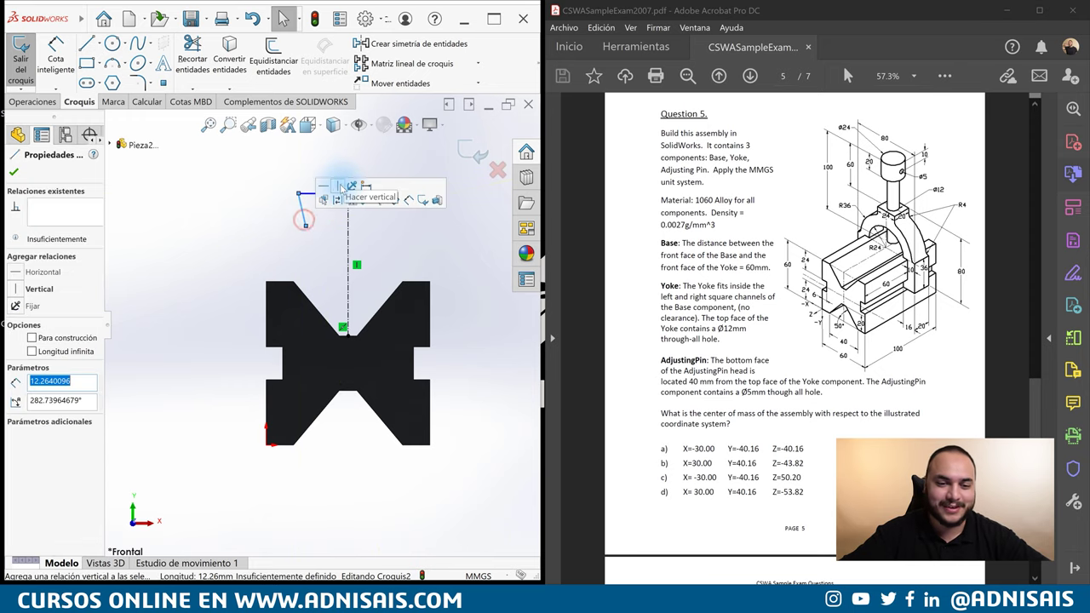
pyautogui.click(340, 185)
pyautogui.click(261, 198)
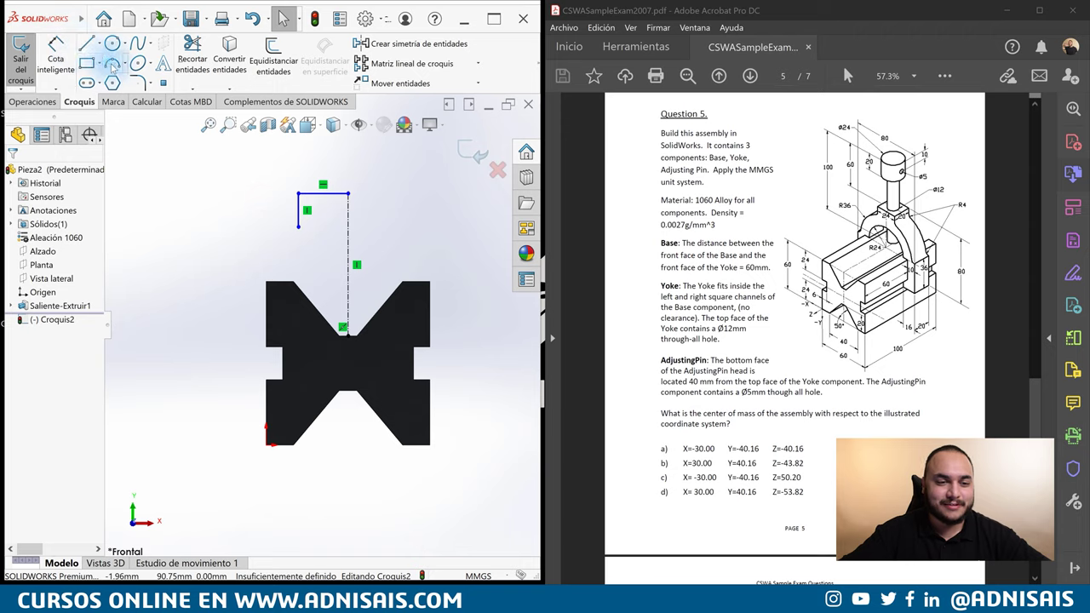
# - Add a tangent arc from the drop's end and make its centre coincident with the centreline
pyautogui.click(112, 63)
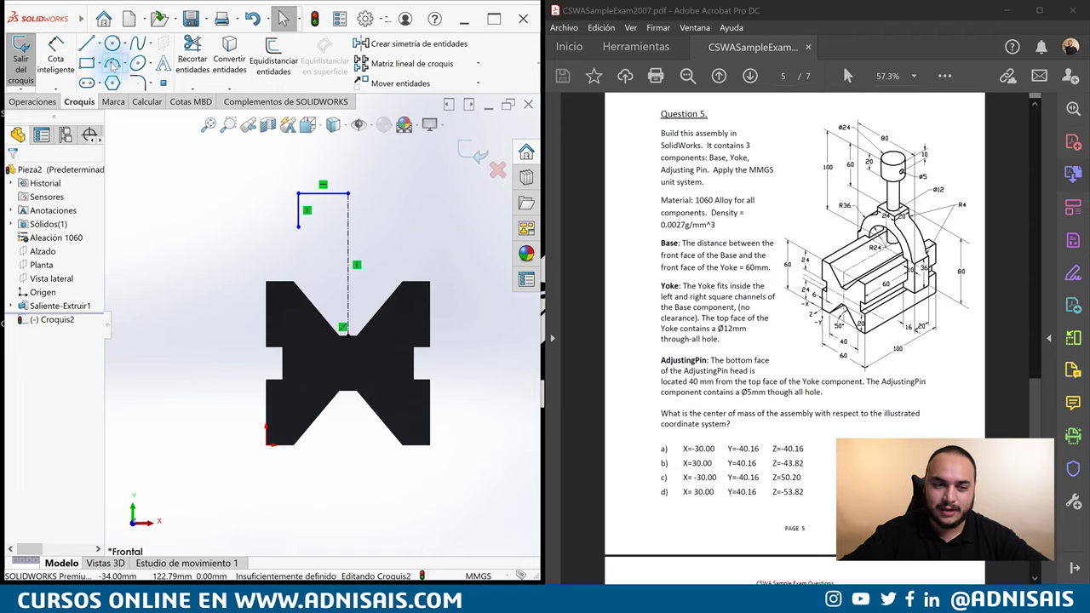
pyautogui.click(298, 227)
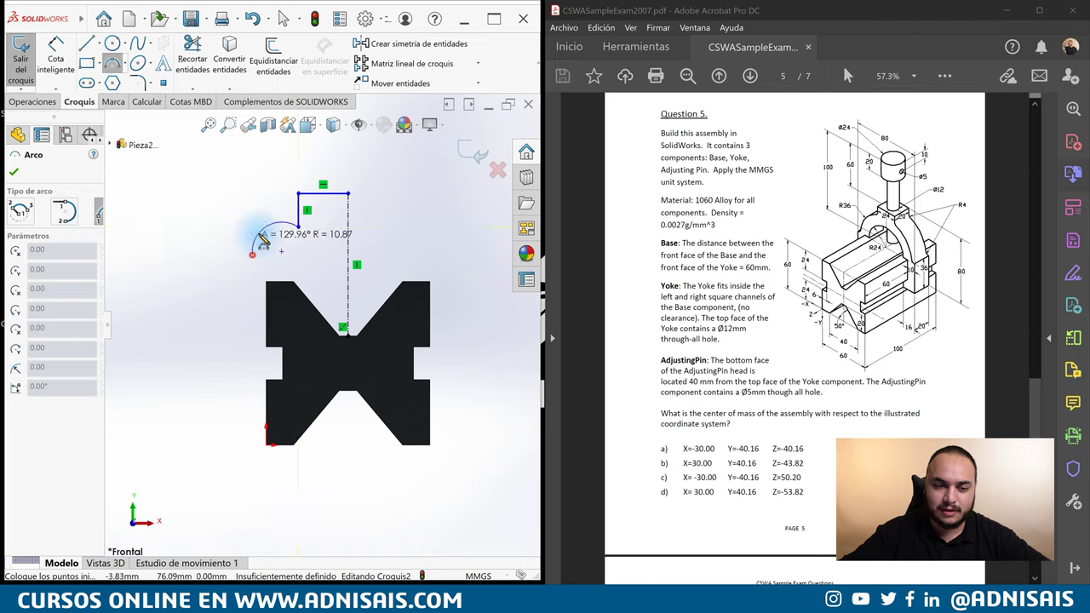
pyautogui.click(252, 253)
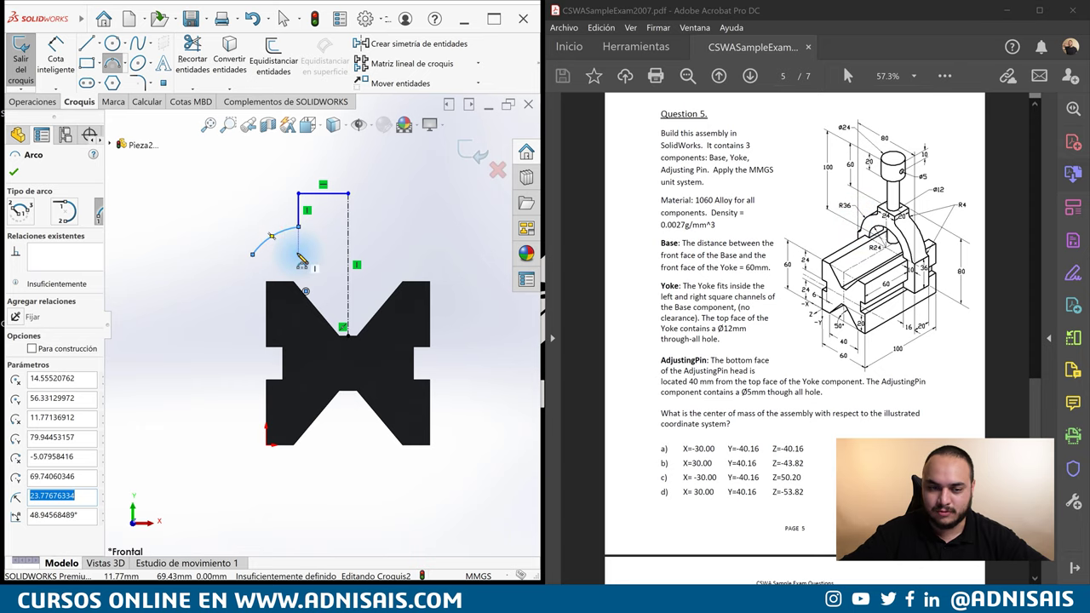
pyautogui.press('Escape')
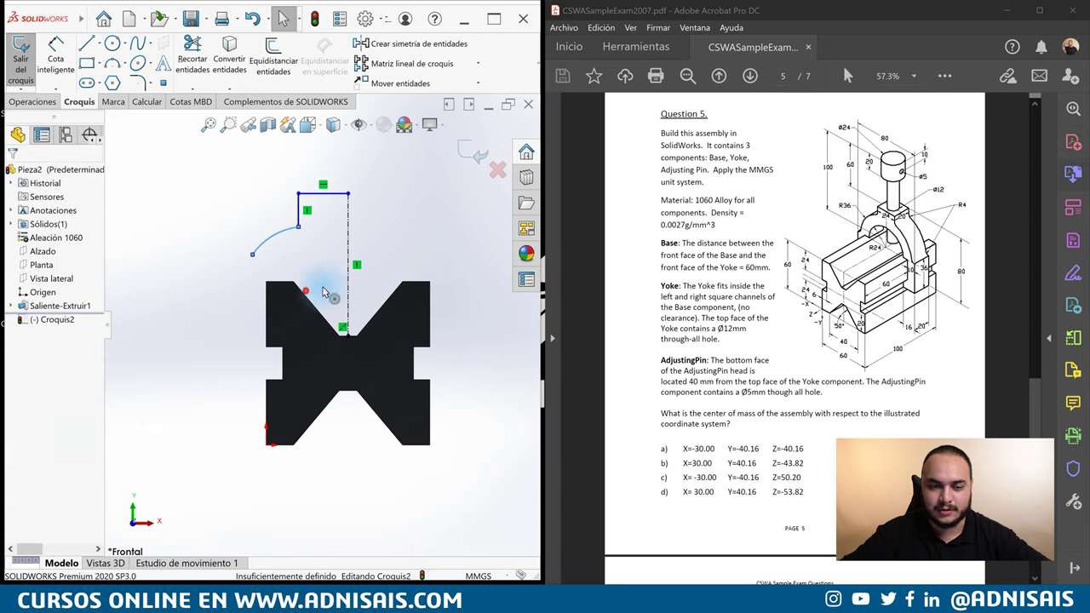
pyautogui.click(305, 291)
pyautogui.keyDown('ctrl'); pyautogui.click(347, 287); pyautogui.keyUp('ctrl')
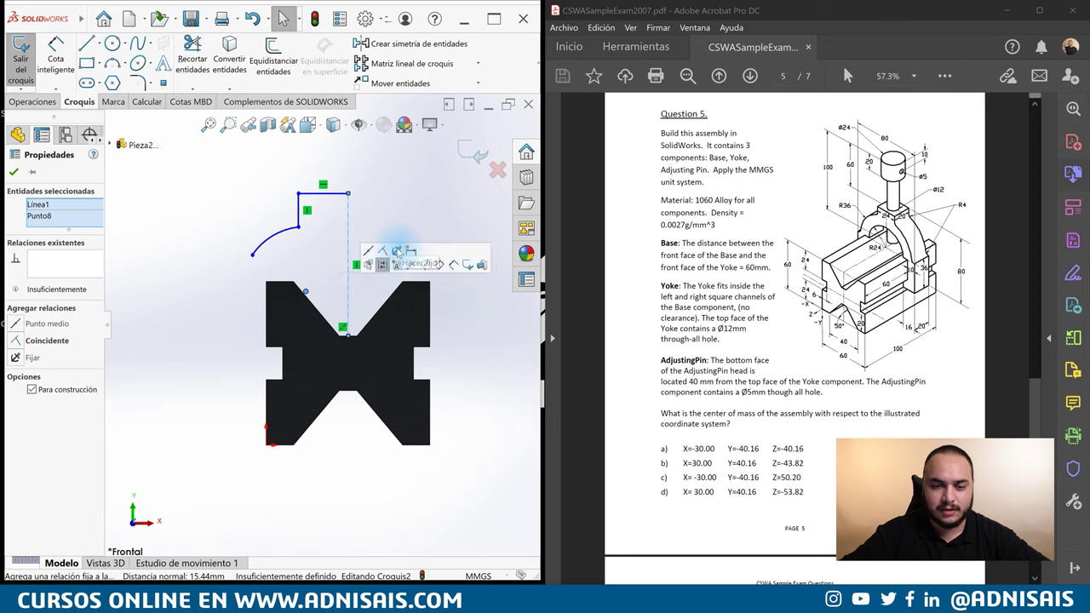
pyautogui.click(383, 250)
pyautogui.press('l')
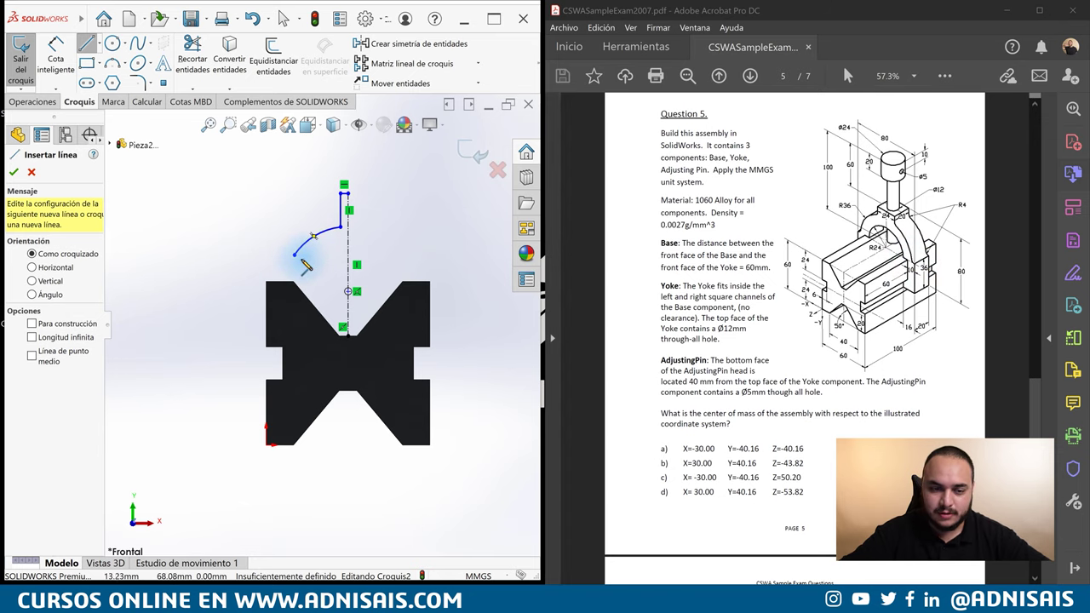
# - Sketch the yoke's left leg and inner arch arc, centring that arc on the centreline
pyautogui.click(294, 253)
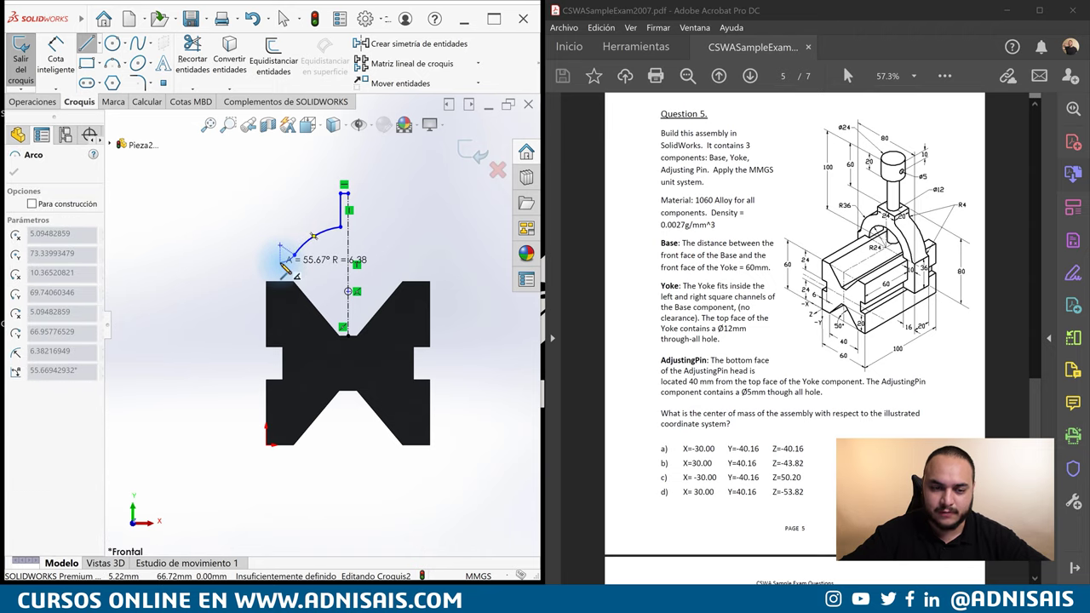
pyautogui.click(282, 257)
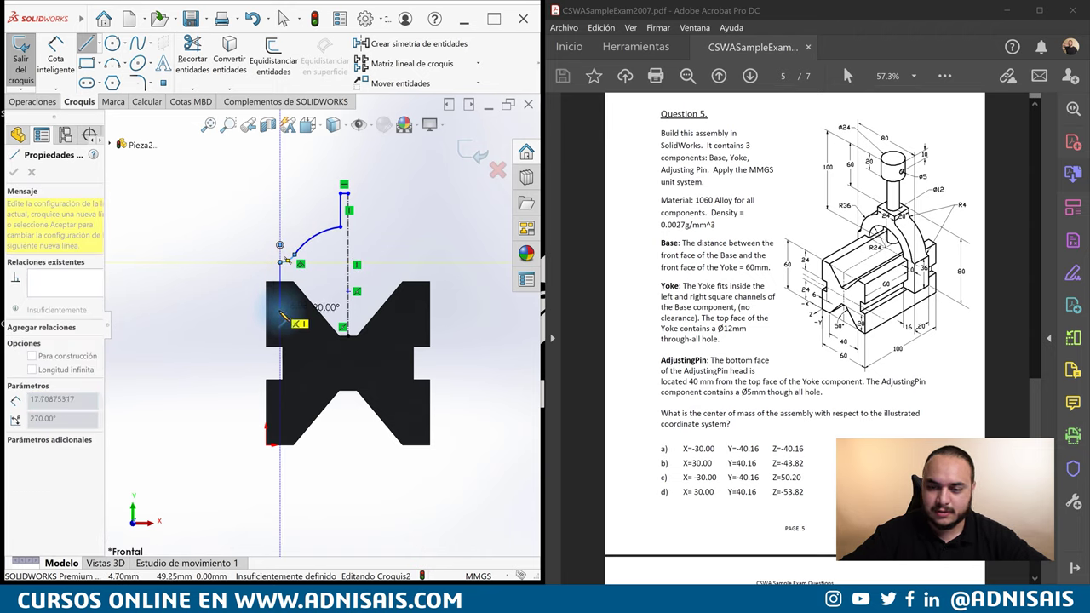
pyautogui.click(280, 310)
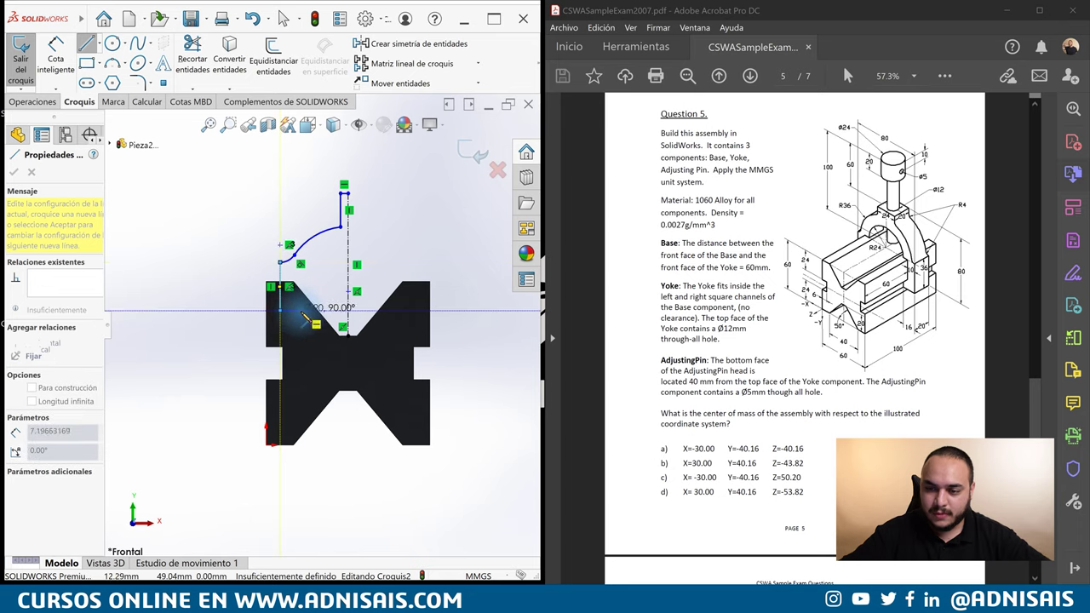
pyautogui.click(302, 311)
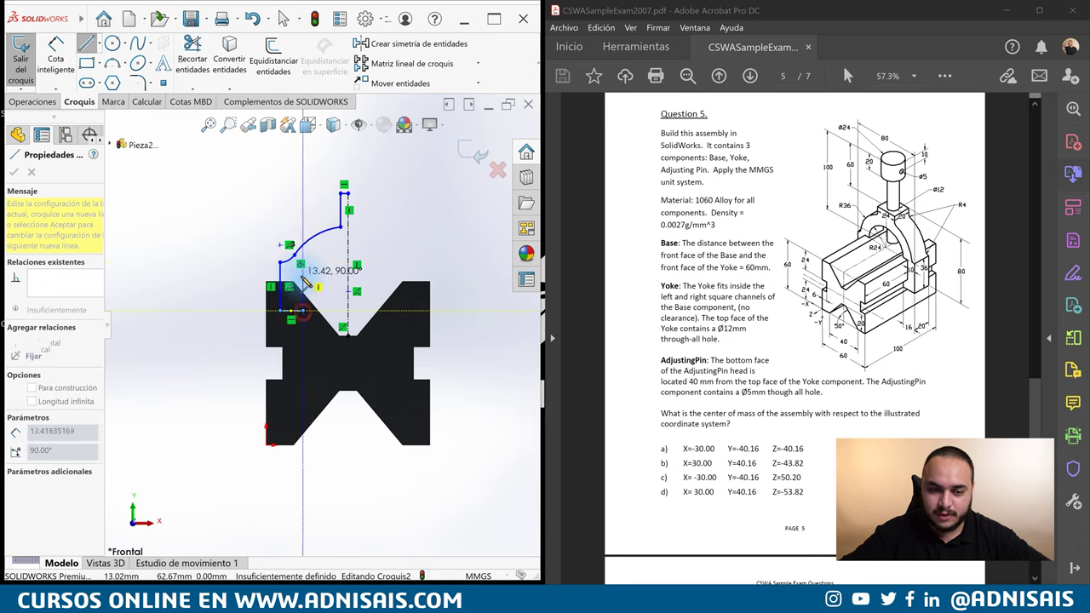
pyautogui.click(303, 282)
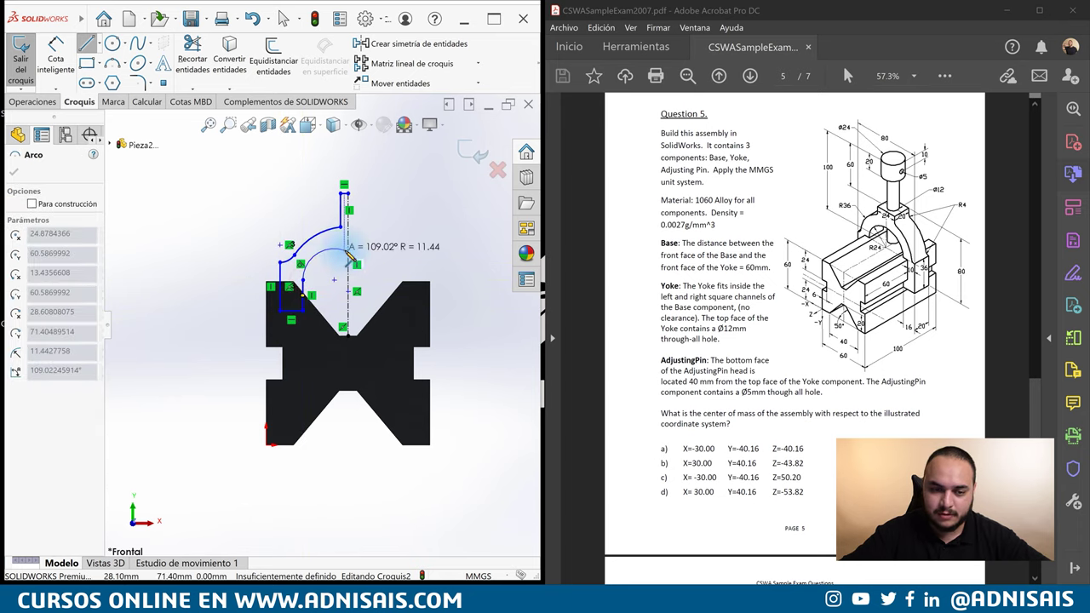
pyautogui.click(349, 254)
pyautogui.press('Escape')
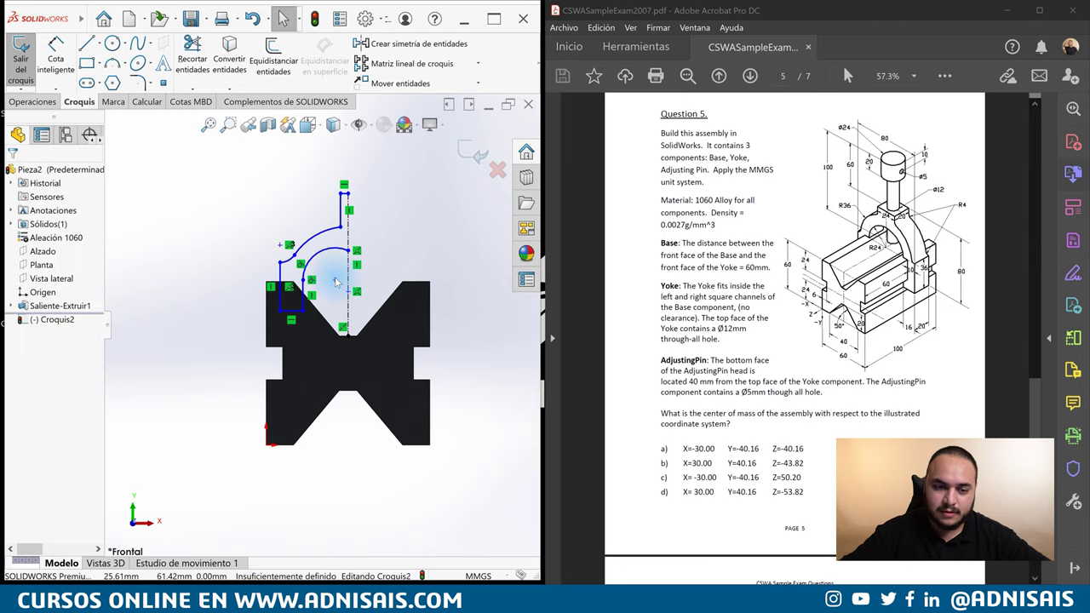
pyautogui.click(334, 280)
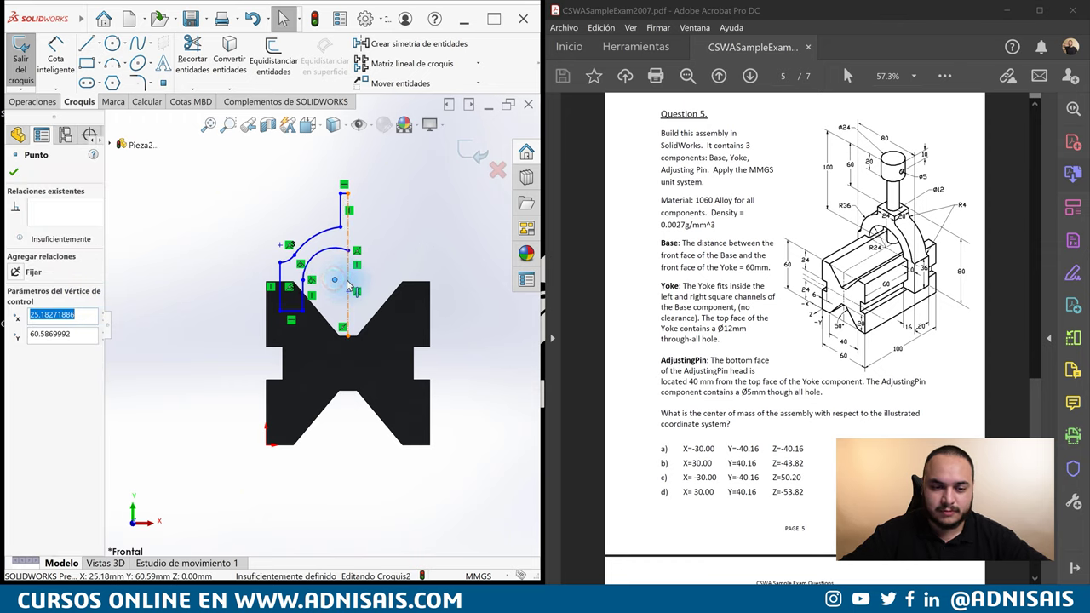
pyautogui.keyDown('ctrl'); pyautogui.click(347, 269); pyautogui.keyUp('ctrl')
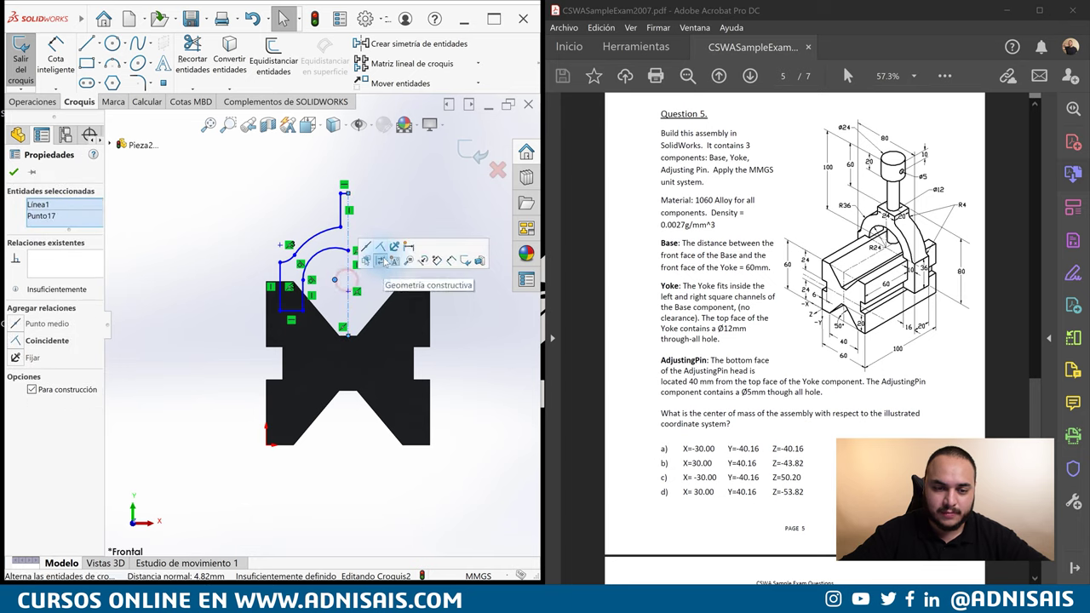
pyautogui.click(328, 257)
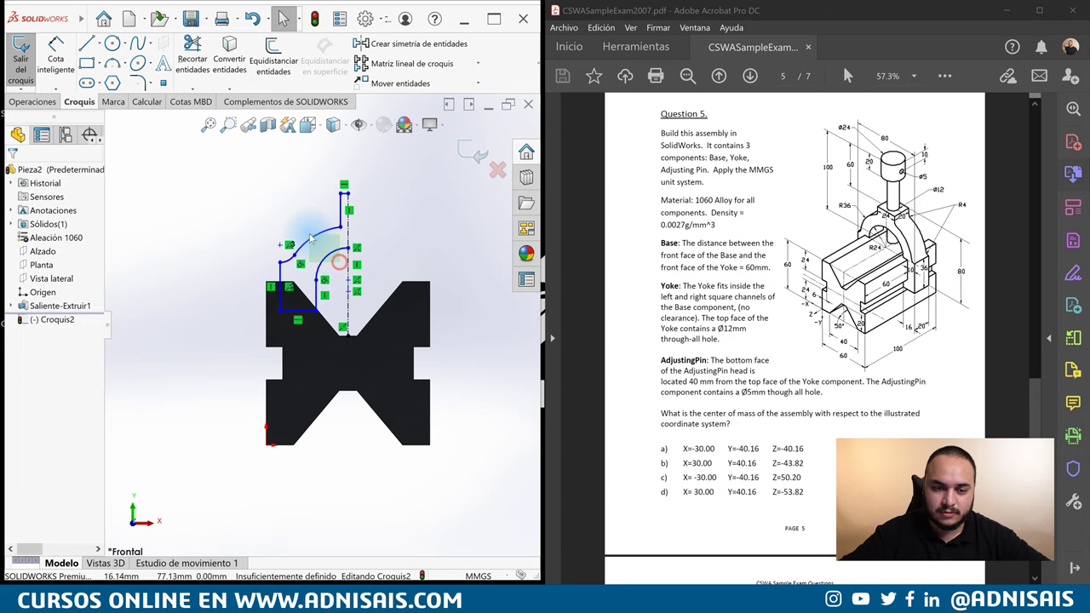
# - Make the two arch arcs concentric and round the top corner with an R4 fillet
pyautogui.click(311, 239)
pyautogui.keyDown('ctrl'); pyautogui.click(328, 262); pyautogui.keyUp('ctrl')
pyautogui.click(358, 201)
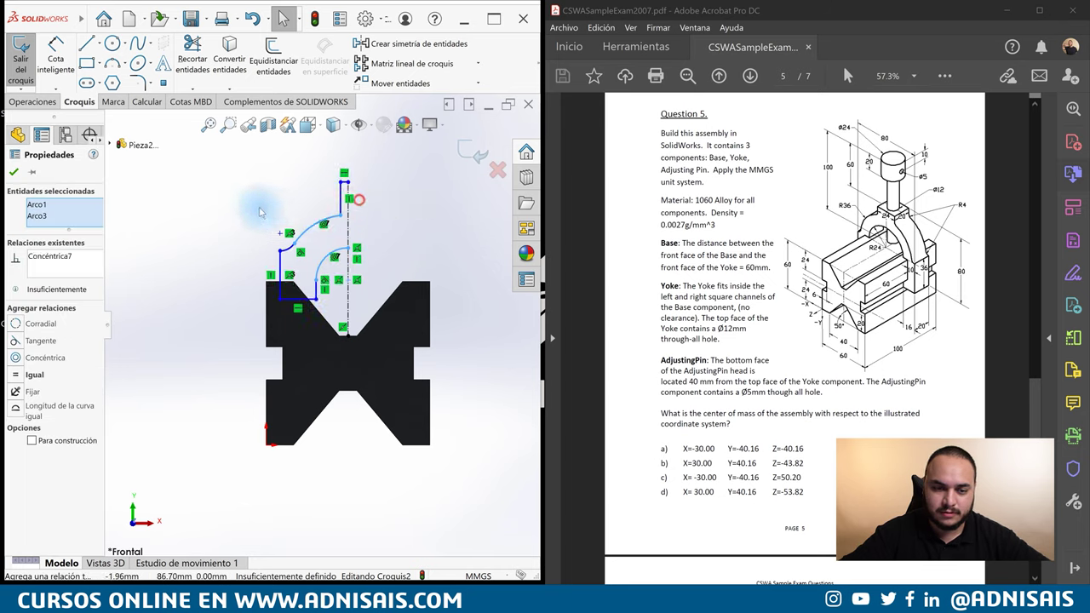
pyautogui.click(258, 206)
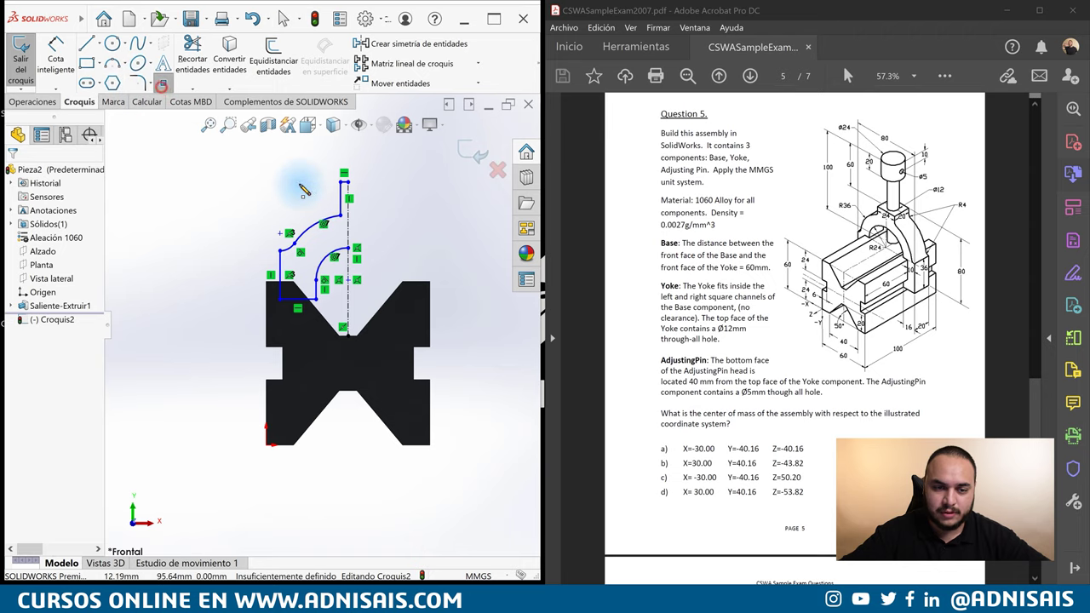
pyautogui.click(128, 85)
pyautogui.click(339, 208)
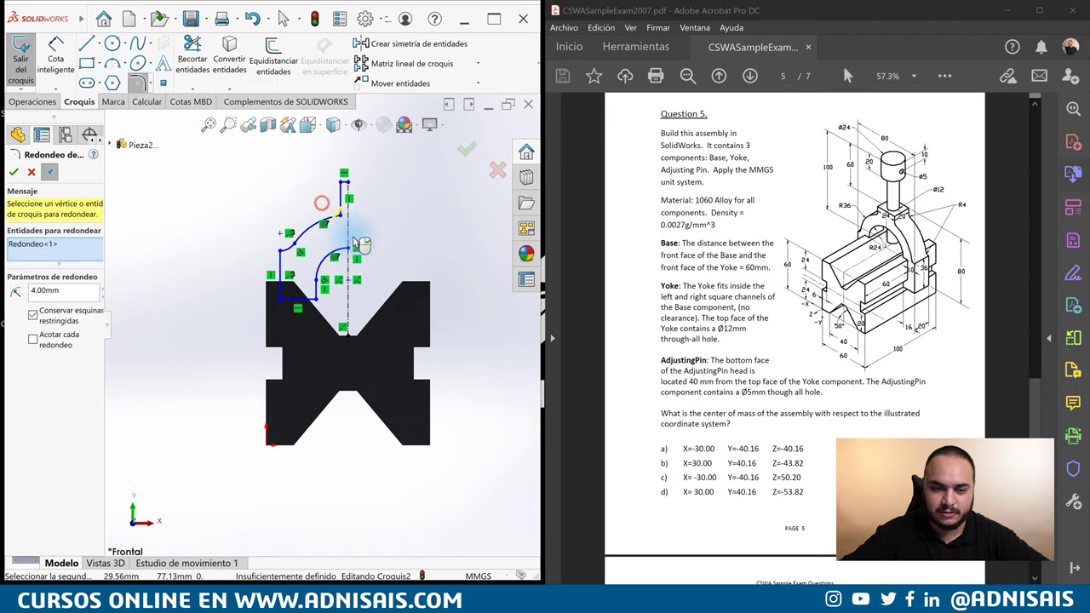
pyautogui.press('Return')
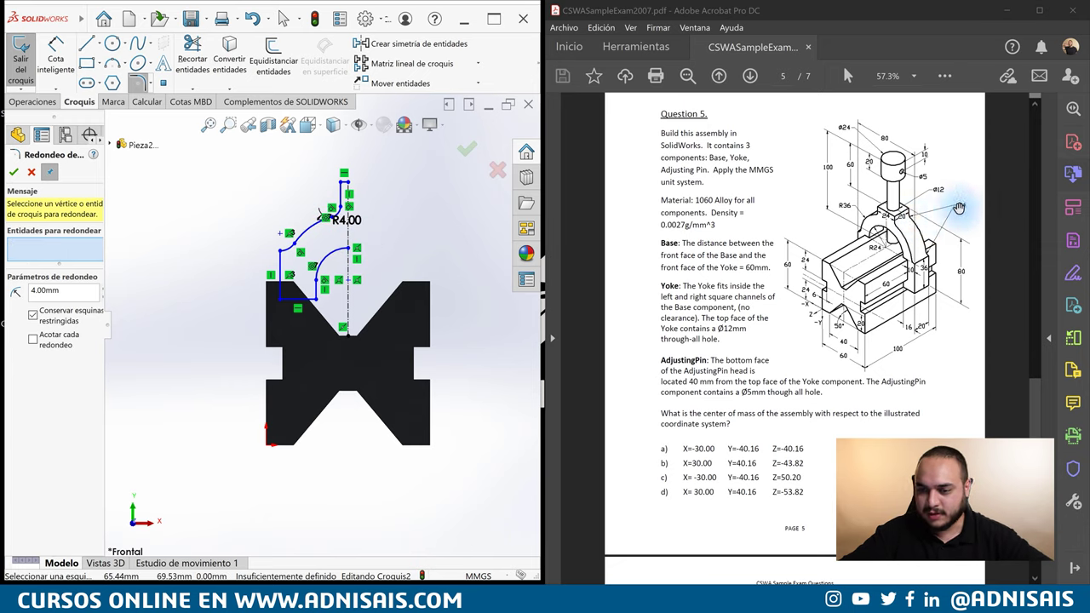
pyautogui.click(14, 172)
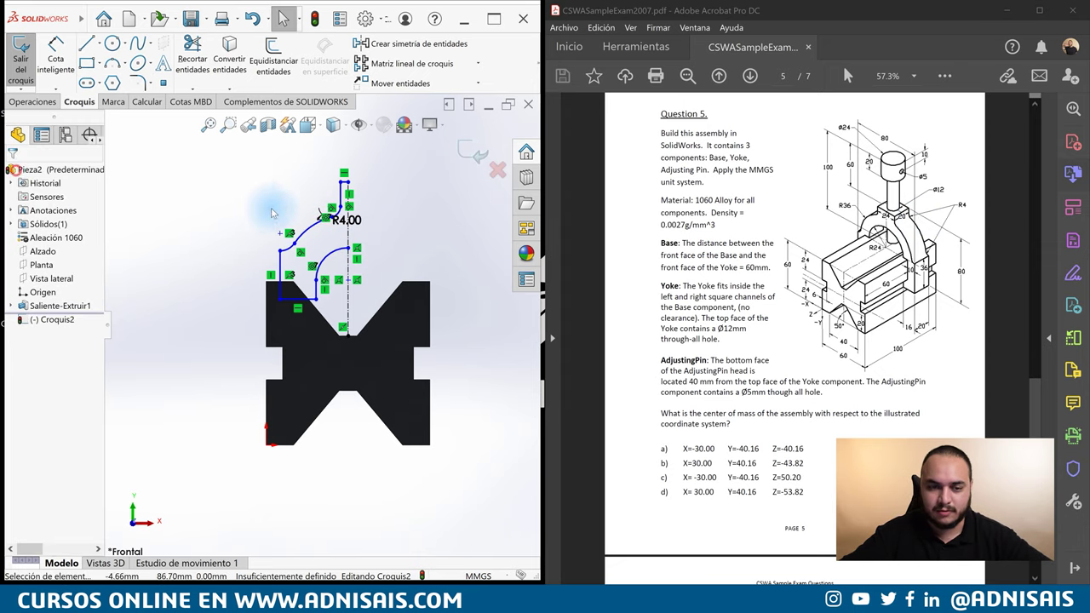
# - Make the two small arcs equal in radius and drag the left leg's lower end down
pyautogui.click(262, 204)
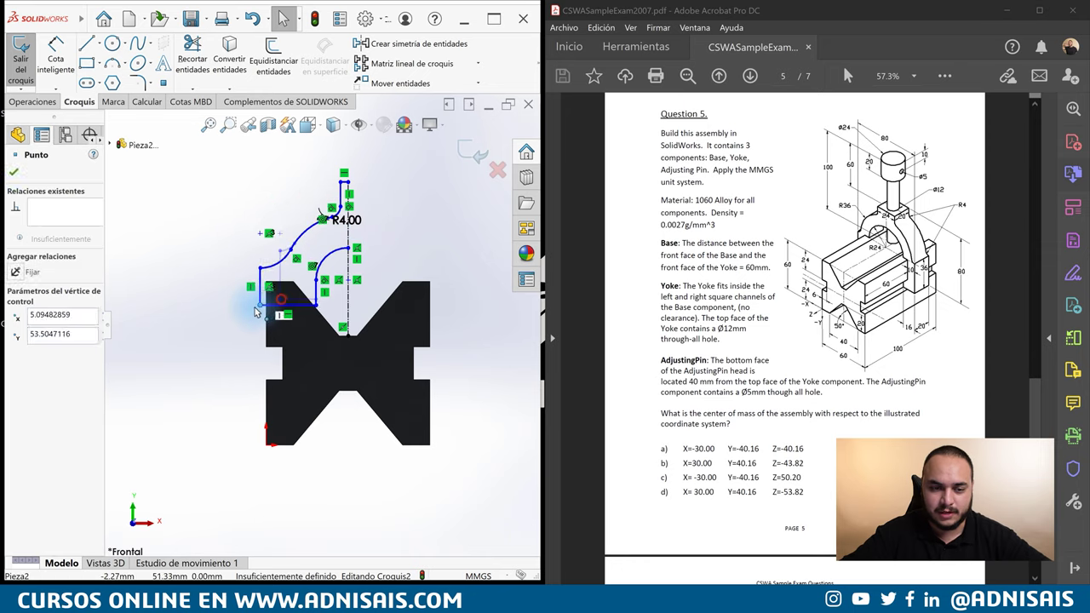
pyautogui.moveTo(282, 305); pyautogui.dragTo(258, 311)
pyautogui.click(214, 221)
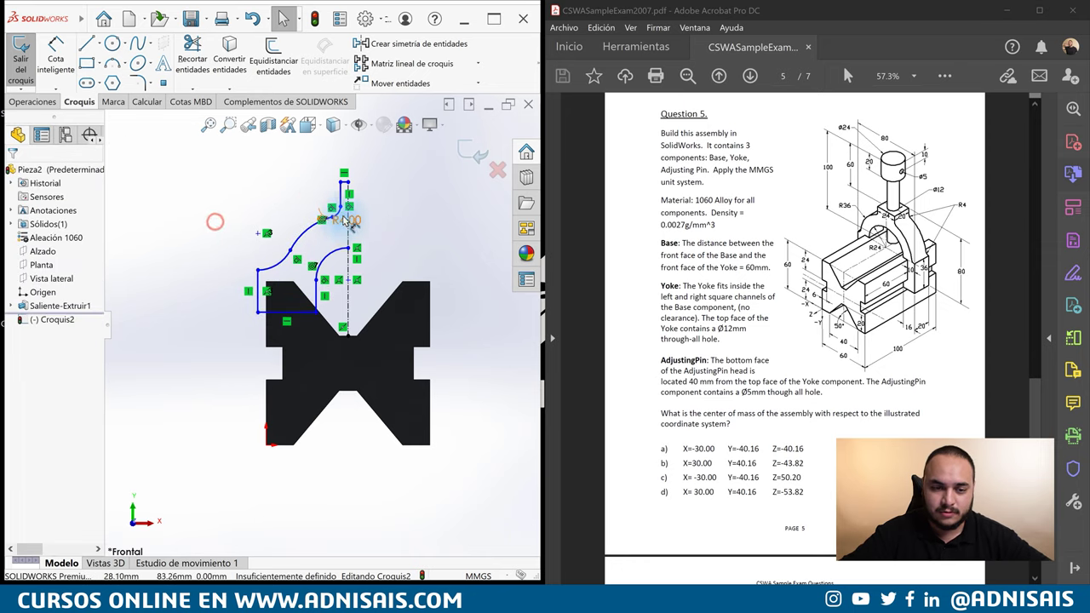
pyautogui.click(341, 212)
pyautogui.keyDown('ctrl'); pyautogui.click(283, 259); pyautogui.keyUp('ctrl')
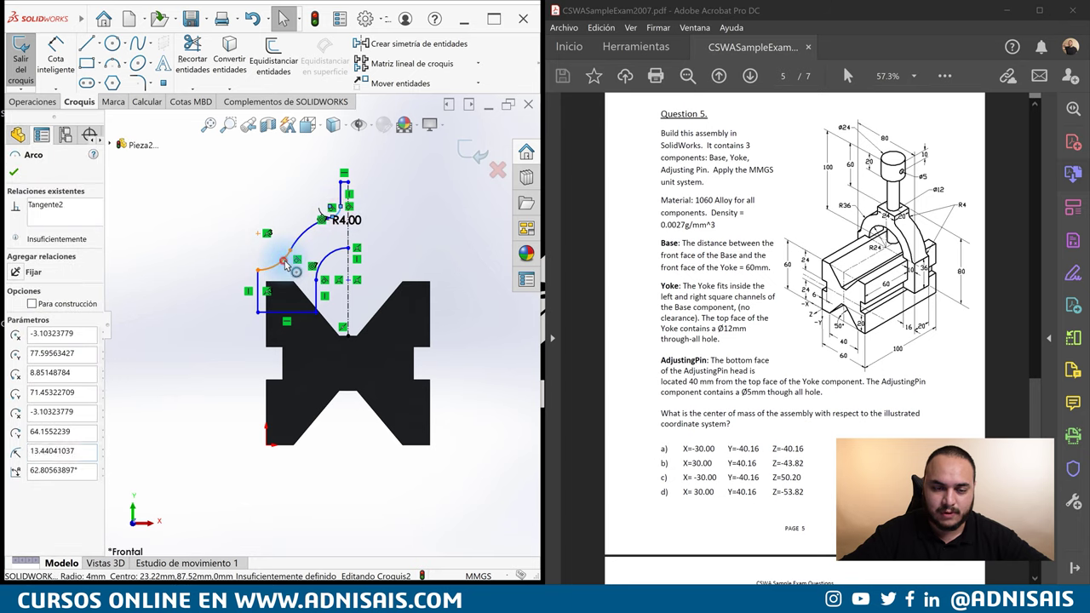
pyautogui.click(349, 228)
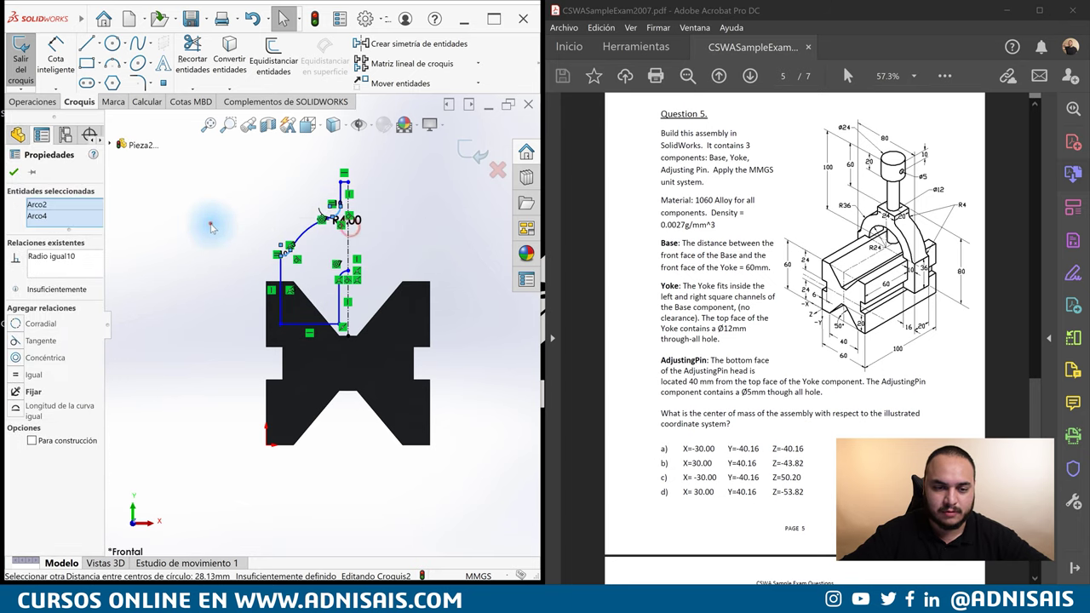
pyautogui.click(210, 223)
pyautogui.click(274, 283)
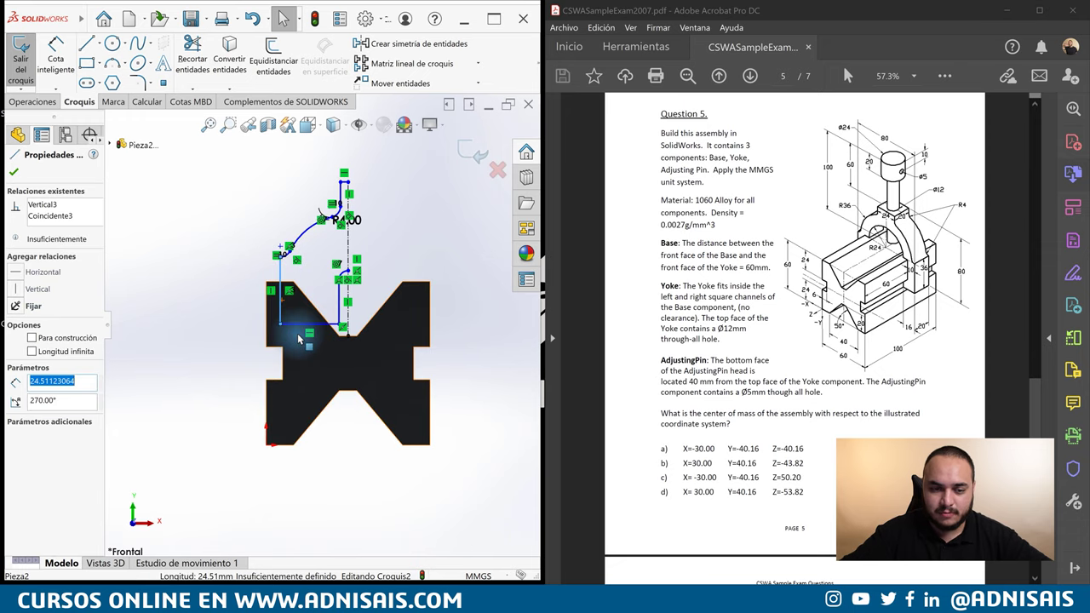
pyautogui.moveTo(282, 330); pyautogui.dragTo(248, 358)
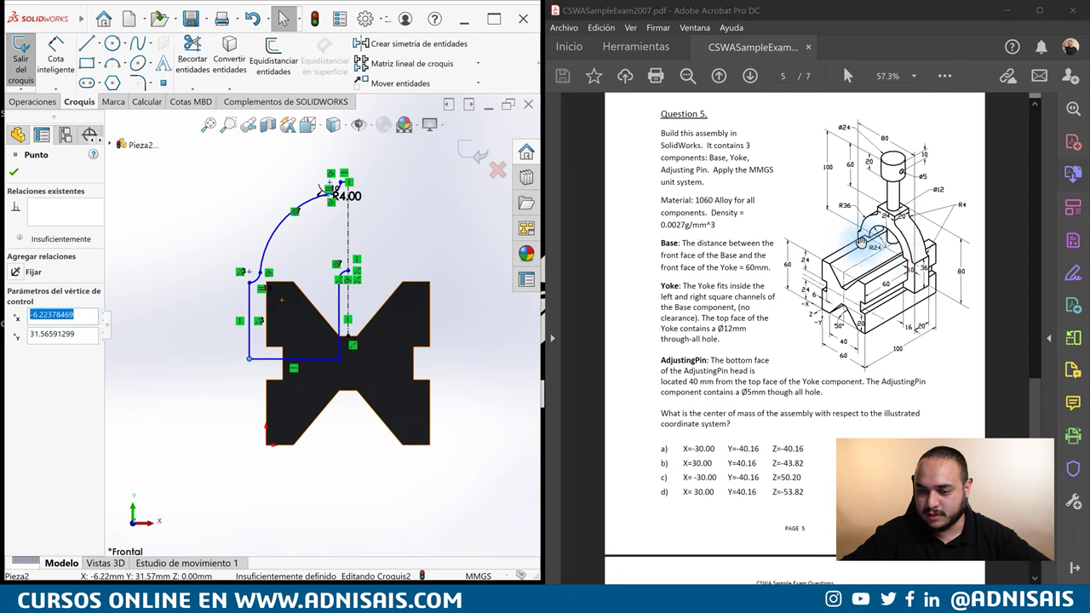
pyautogui.moveTo(369, 408); pyautogui.dragTo(371, 241, button='right')
# - Dimension the yoke's inner arc as R24 and outer arc as R36
pyautogui.scroll(-2, 343, 284)
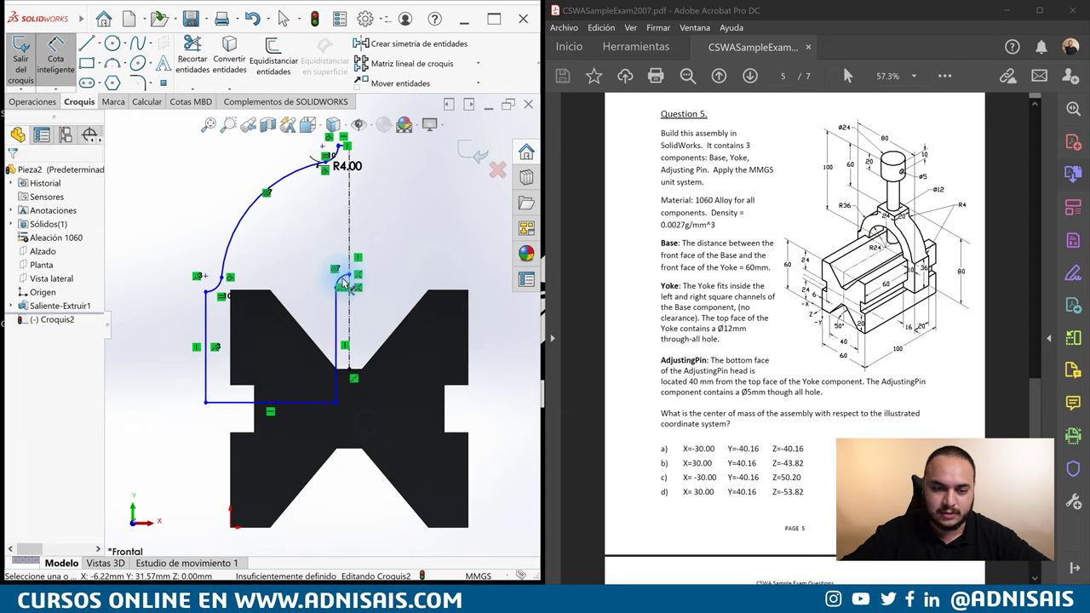
pyautogui.click(342, 283)
pyautogui.click(311, 274)
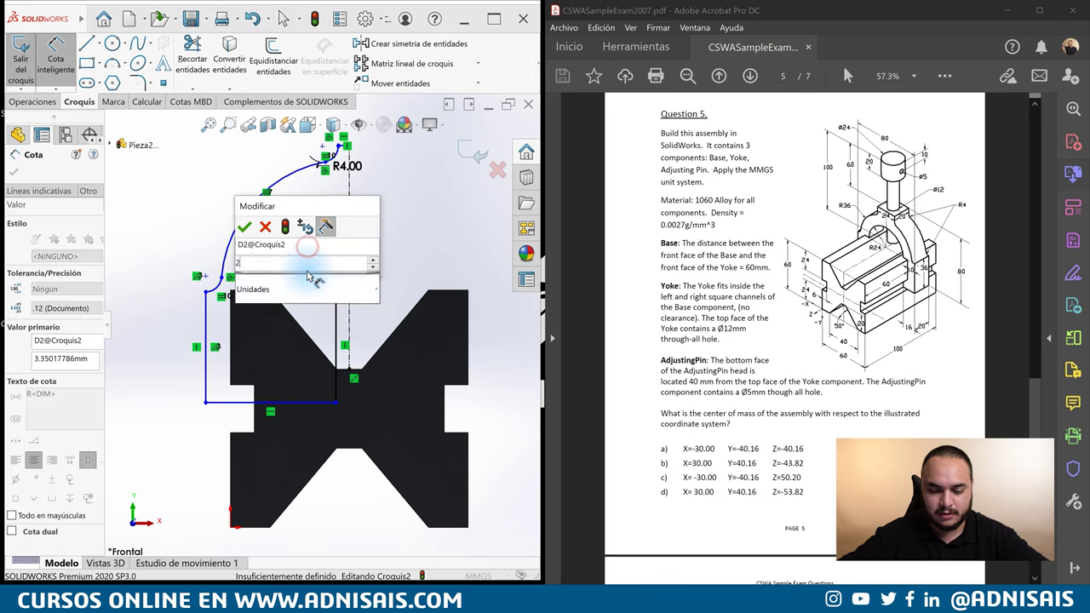
pyautogui.write('24')
pyautogui.press('Return')
pyautogui.scroll(2, 255, 198)
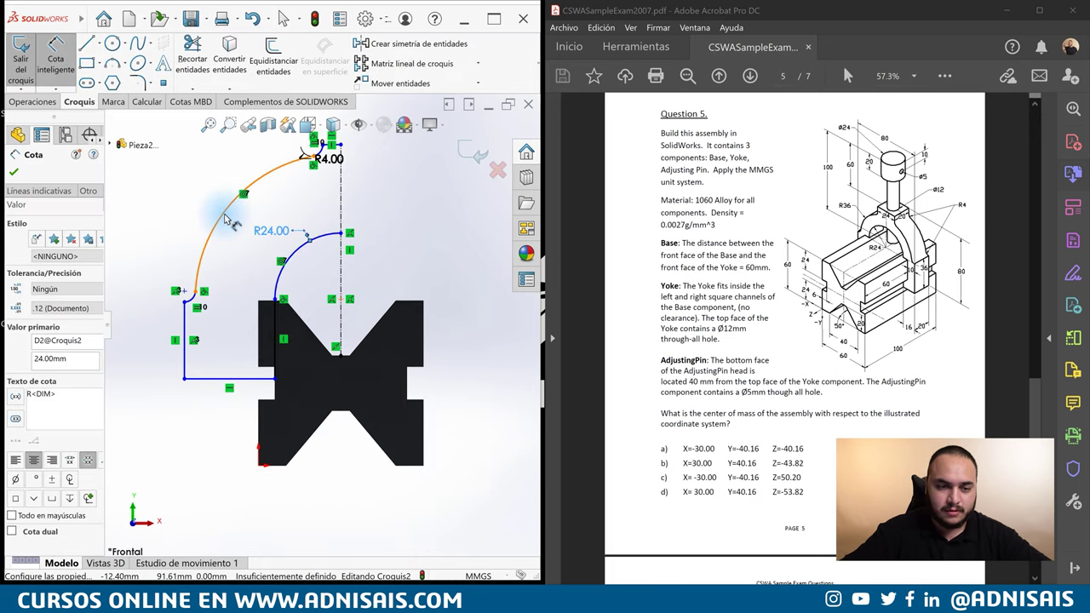
pyautogui.click(211, 201)
pyautogui.click(207, 194)
pyautogui.write('36')
pyautogui.press('Return')
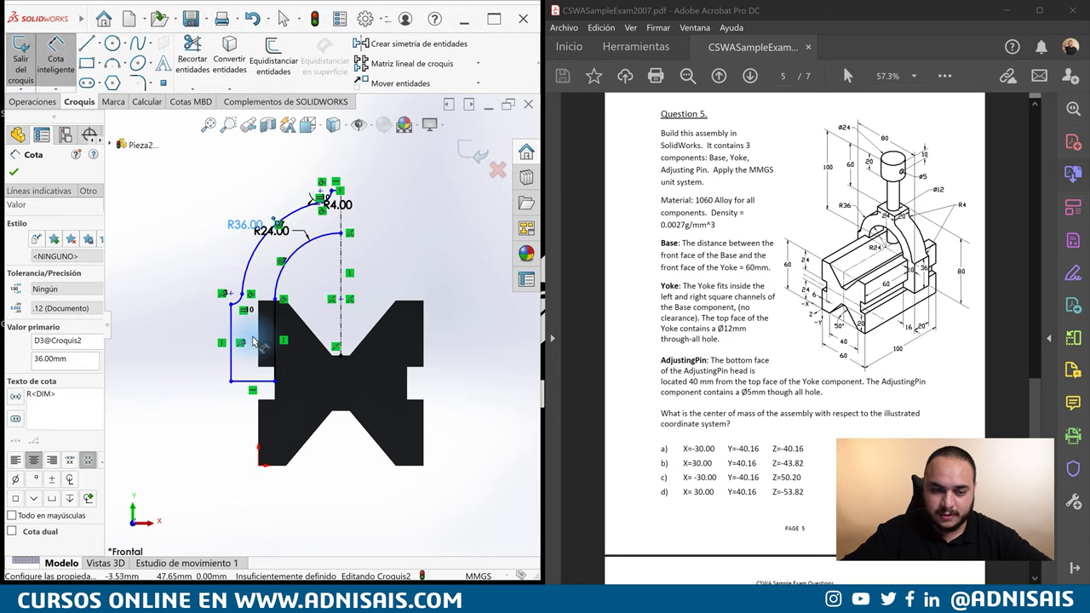
# - Dimension the left lines at 10 and 36 mm and the overall height at 80 mm
pyautogui.click(231, 336)
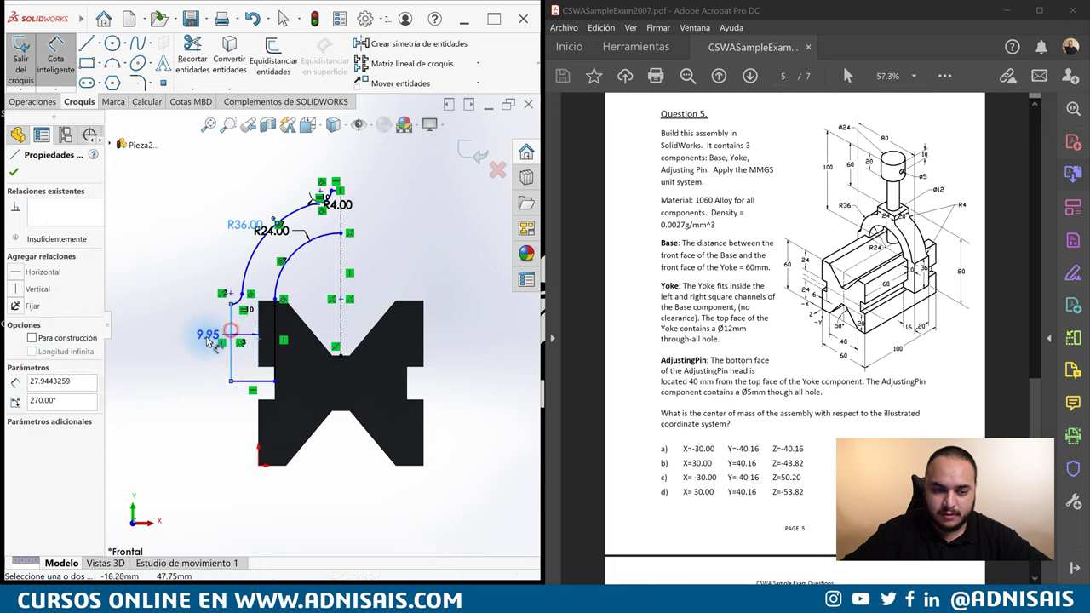
pyautogui.click(204, 345)
pyautogui.write('10')
pyautogui.press('Return')
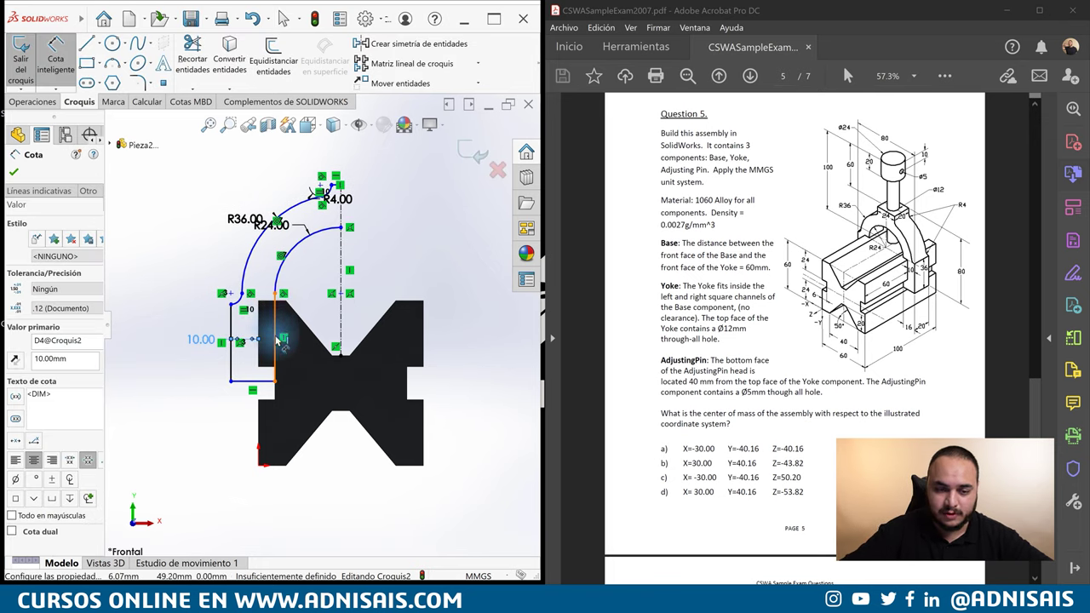
pyautogui.click(260, 381)
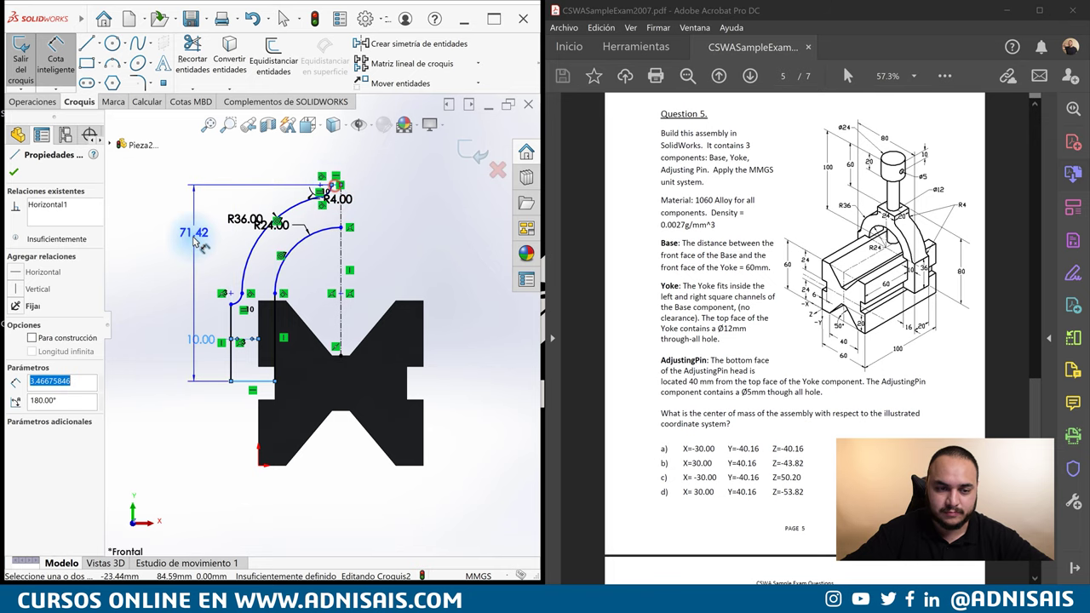
pyautogui.click(189, 245)
pyautogui.write('80')
pyautogui.press('Return')
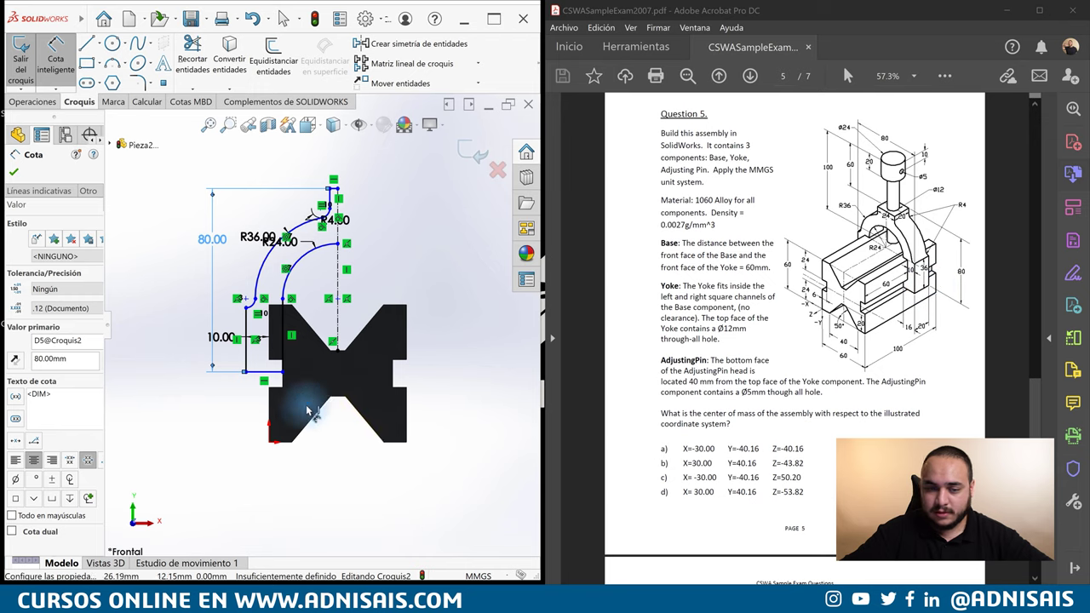
pyautogui.click(230, 331)
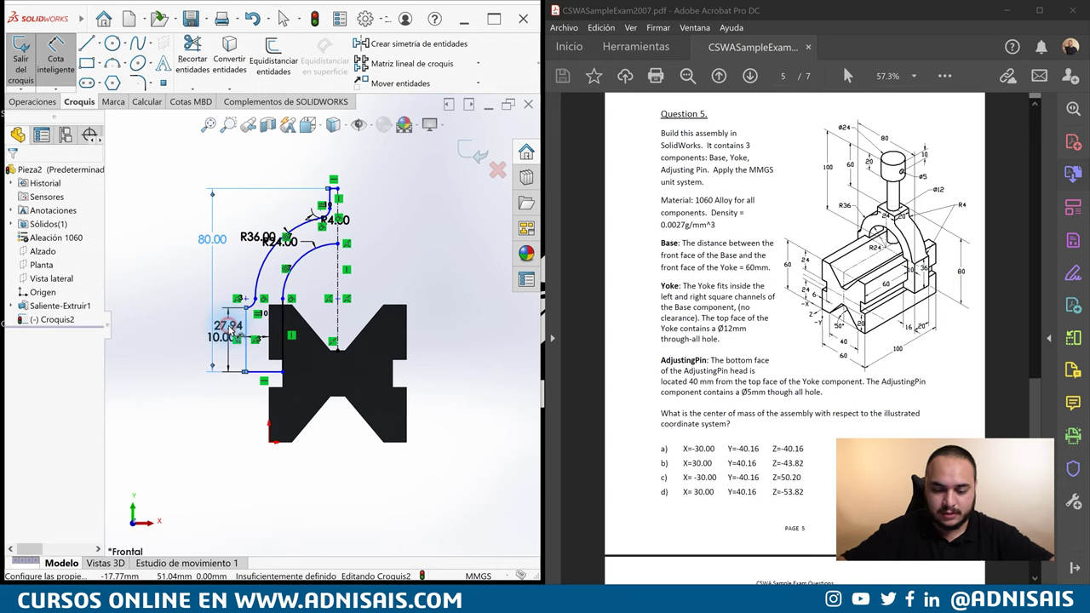
pyautogui.click(228, 332)
pyautogui.write('36')
pyautogui.press('Return')
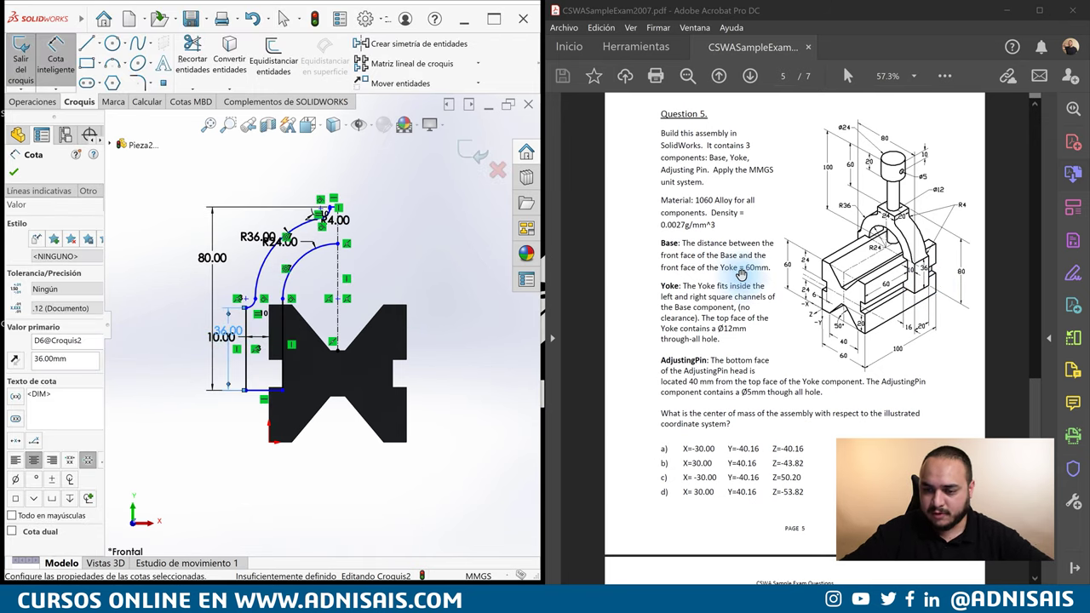
pyautogui.moveTo(755, 266); pyautogui.dragTo(734, 262)
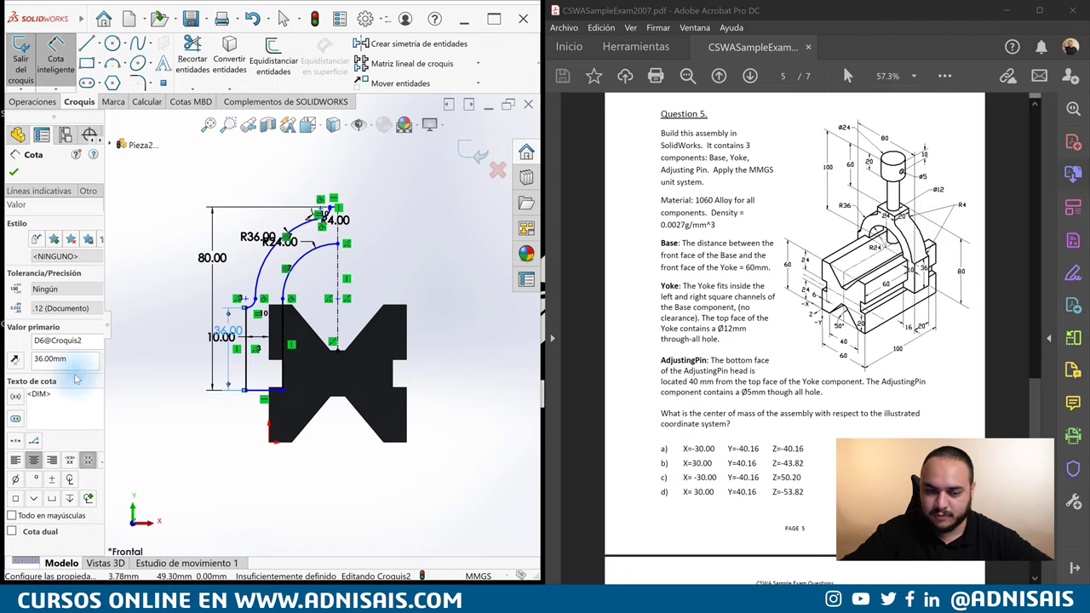
pyautogui.click(268, 393)
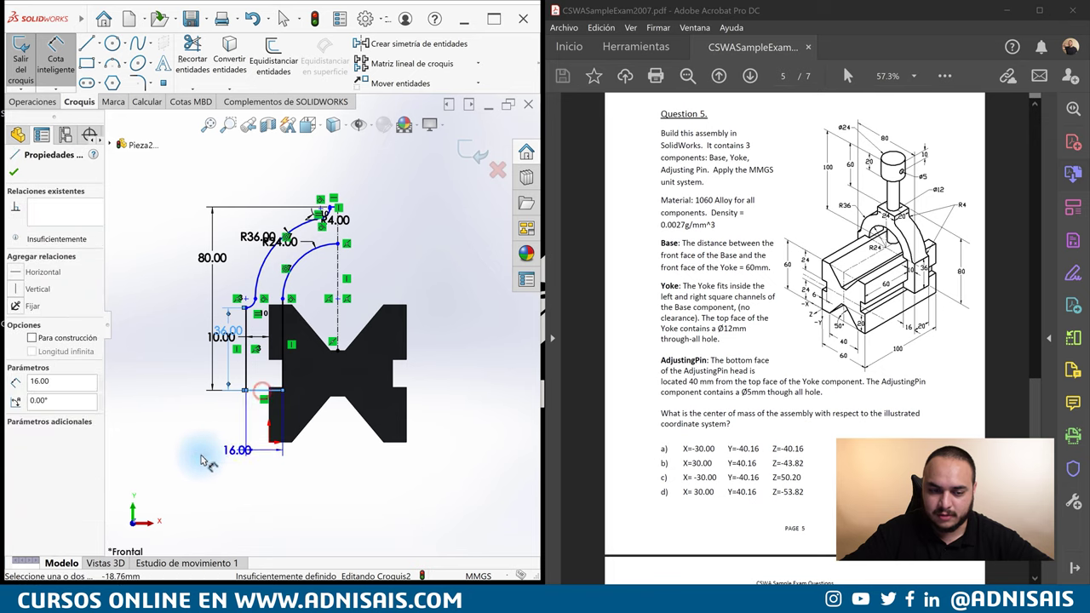
pyautogui.press('Escape')
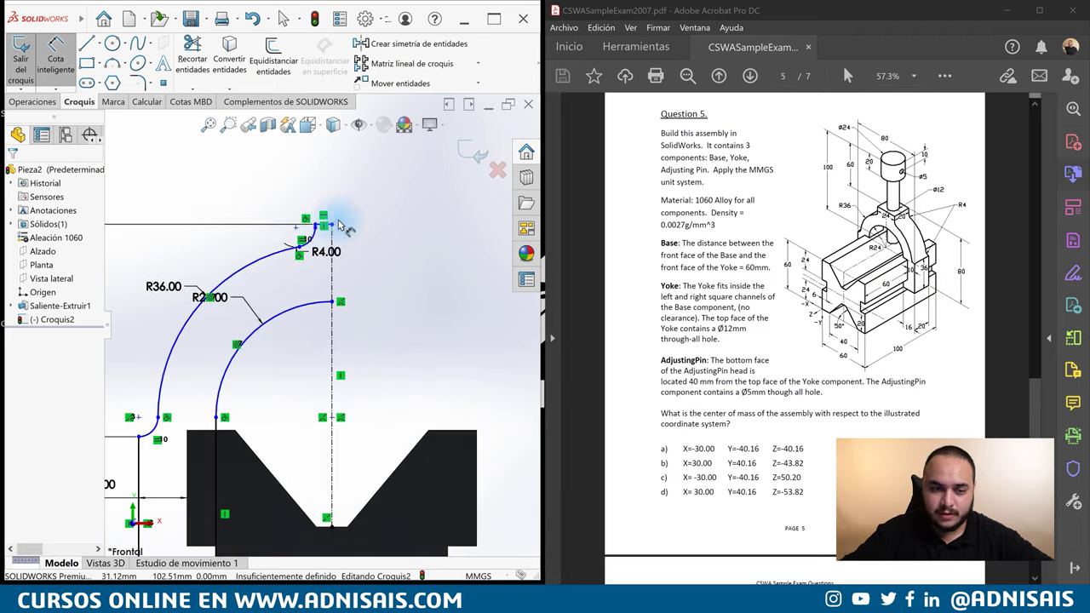
# - Dimension the fillet end to the centerline as a 24 mm top width
pyautogui.scroll(-3, 332, 221)
pyautogui.click(324, 226)
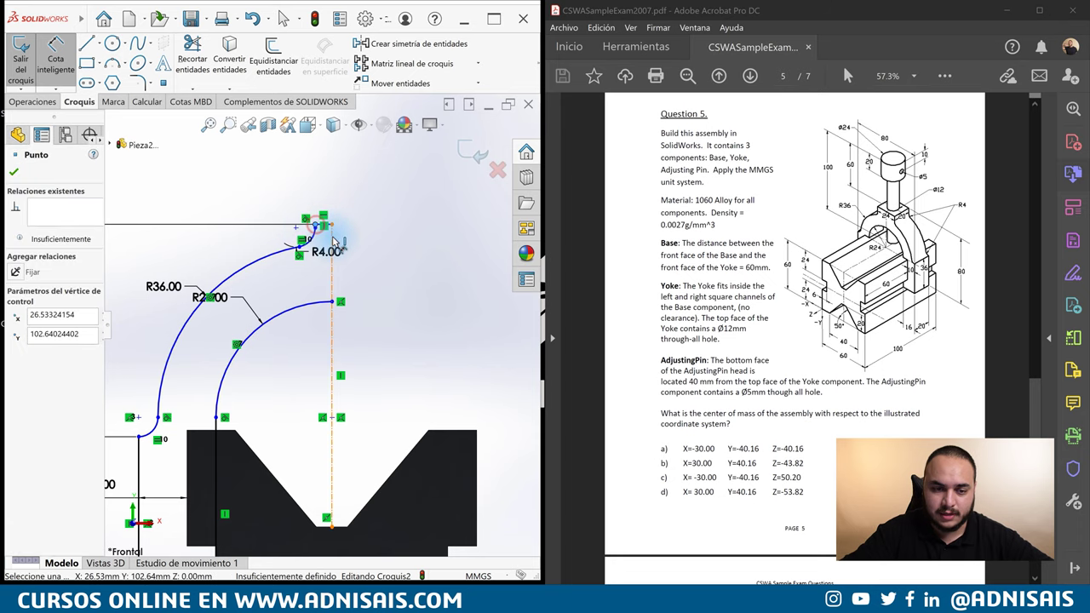
pyautogui.click(366, 209)
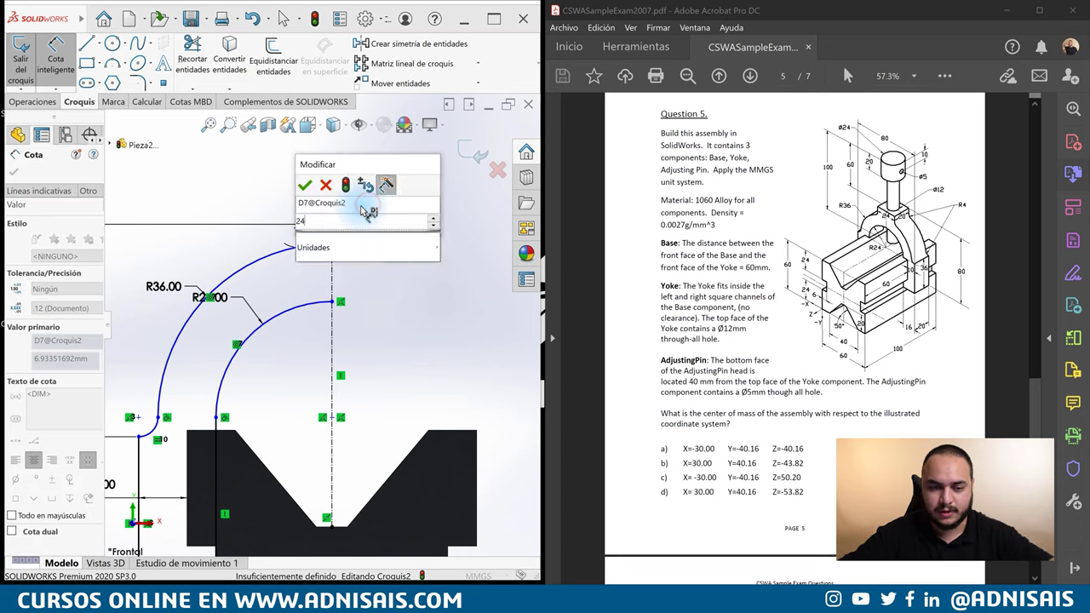
pyautogui.write('24')
pyautogui.press('Return')
pyautogui.scroll(2, 400, 306)
pyautogui.keyDown('ctrl'); pyautogui.moveTo(404, 311); pyautogui.dragTo(393, 261, button='middle'); pyautogui.keyUp('ctrl')
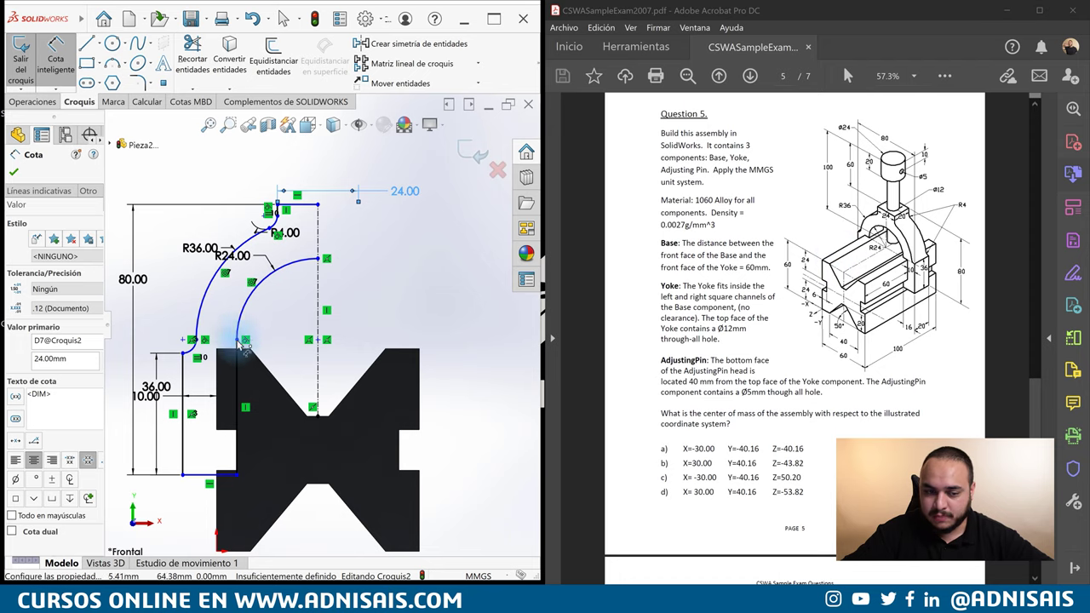
pyautogui.press('Escape')
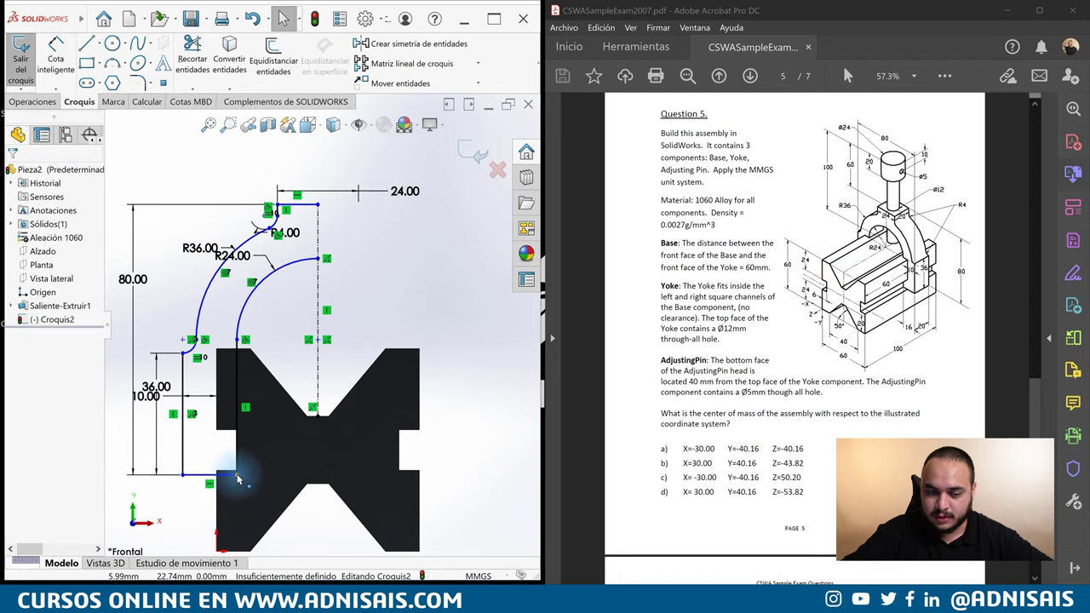
# - Attach the yoke's bottom corner to the base corner, accepting the warning, to fully define Croquis2
pyautogui.moveTo(236, 449); pyautogui.dragTo(236, 470)
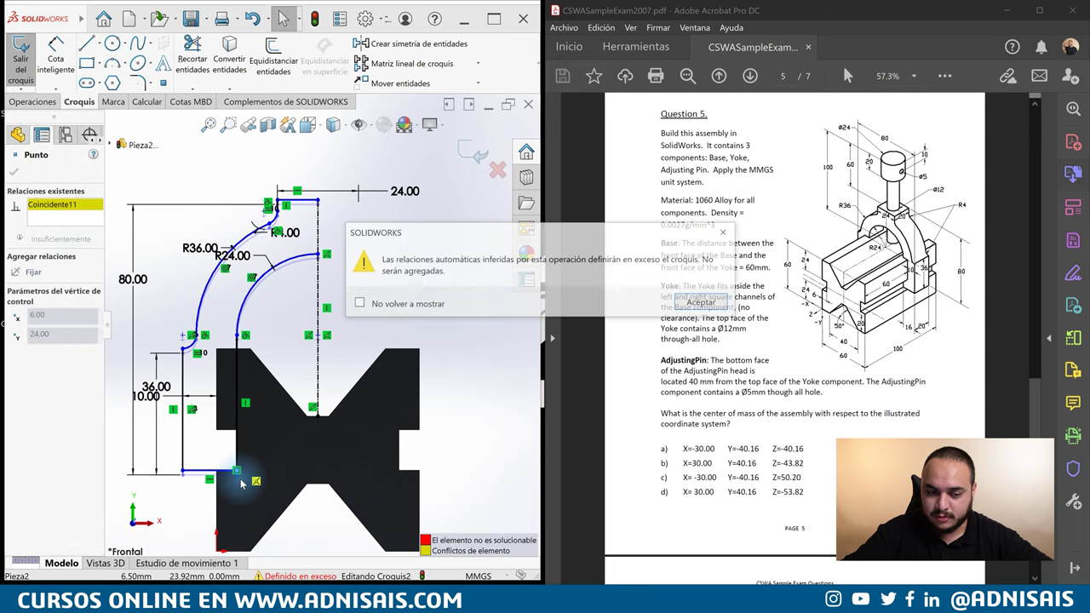
pyautogui.click(713, 306)
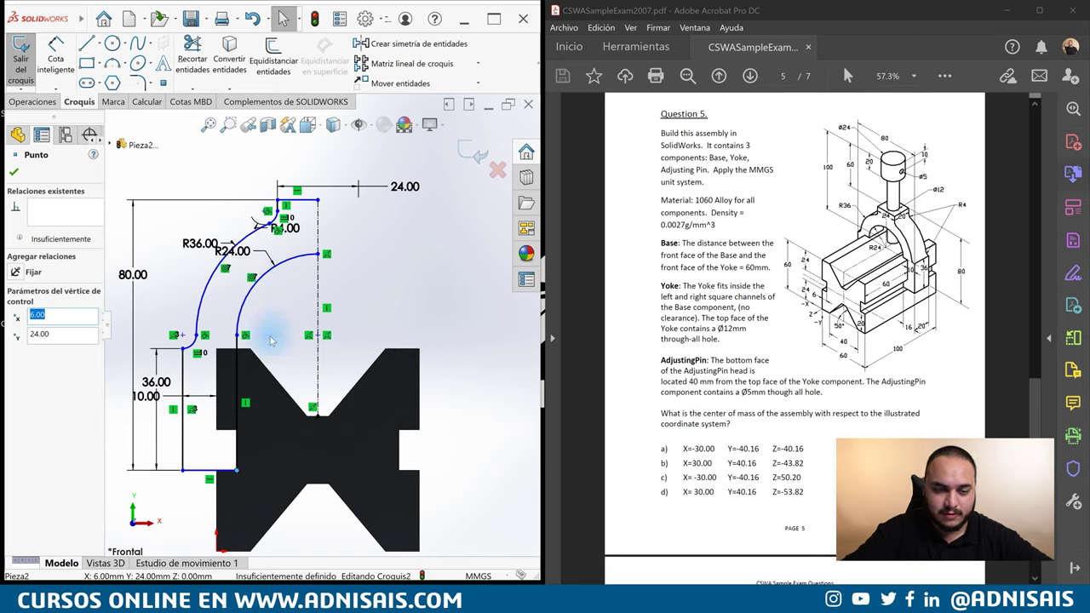
pyautogui.click(238, 477)
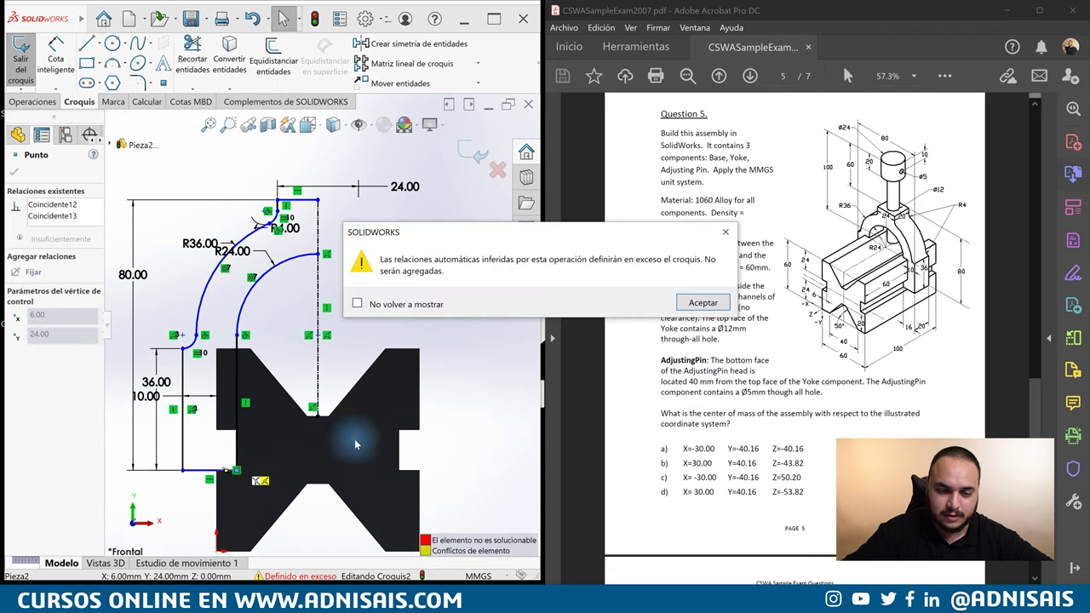
pyautogui.click(681, 304)
pyautogui.scroll(-3, 209, 478)
pyautogui.scroll(-3, 208, 478)
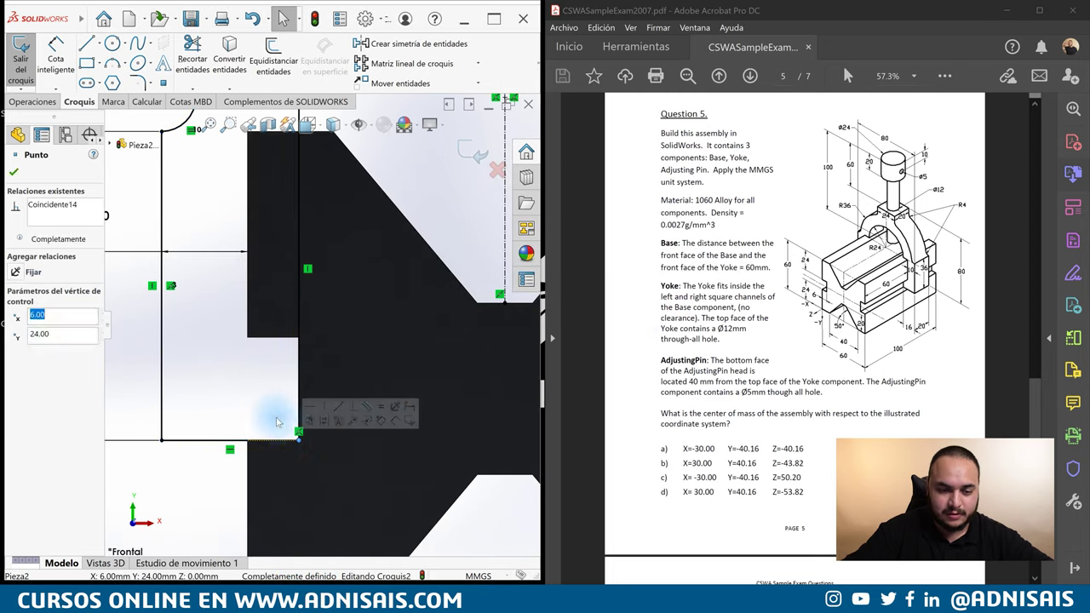
pyautogui.scroll(5, 292, 449)
pyautogui.scroll(-2, 368, 239)
pyautogui.scroll(-2, 358, 255)
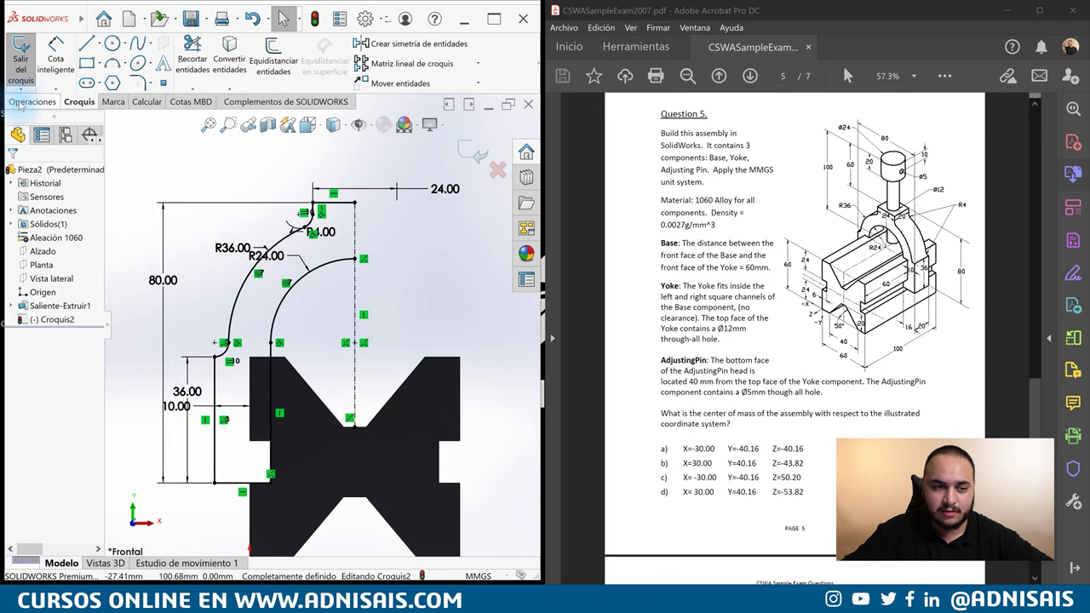
# - Mirror the yoke half-profile across the centerline
pyautogui.scroll(3, 345, 281)
pyautogui.moveTo(189, 194); pyautogui.dragTo(502, 490)
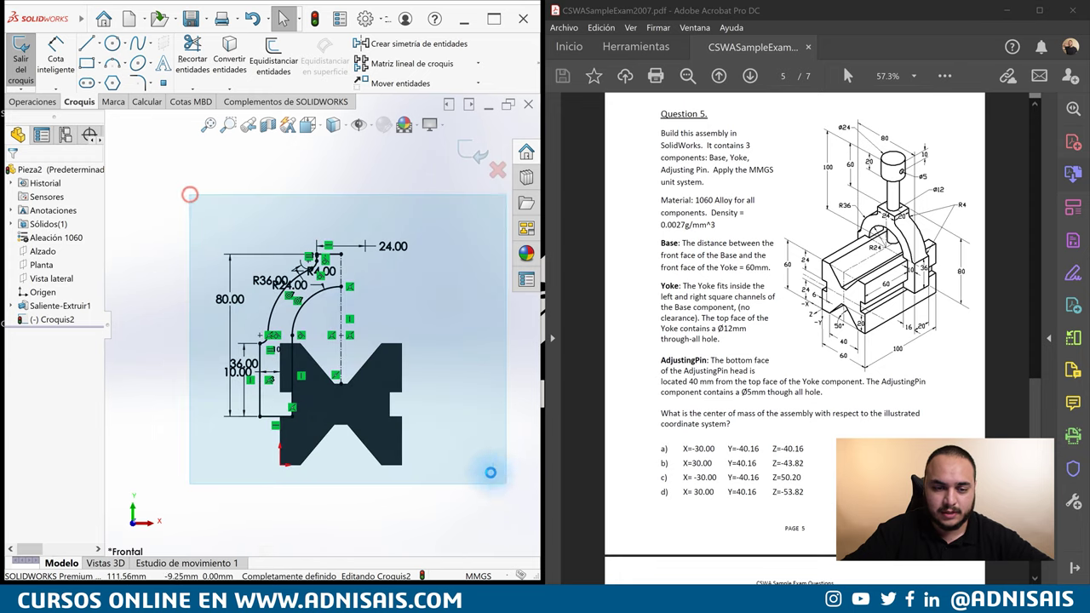
pyautogui.click(357, 43)
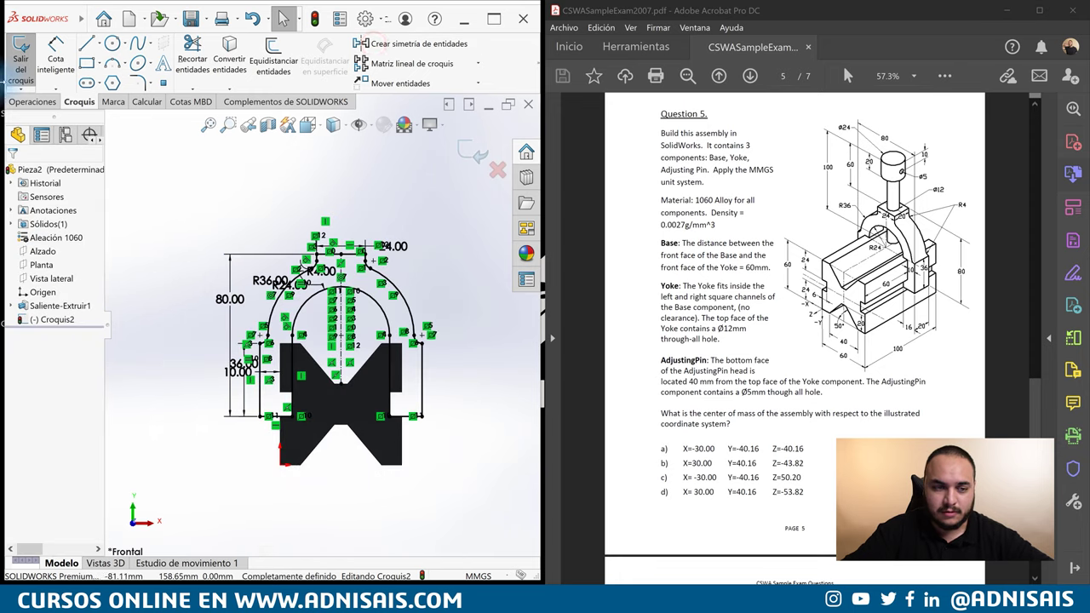
# - Extrude the yoke profile 20 mm deep, starting at a 60 mm offset
pyautogui.click(33, 103)
pyautogui.click(31, 60)
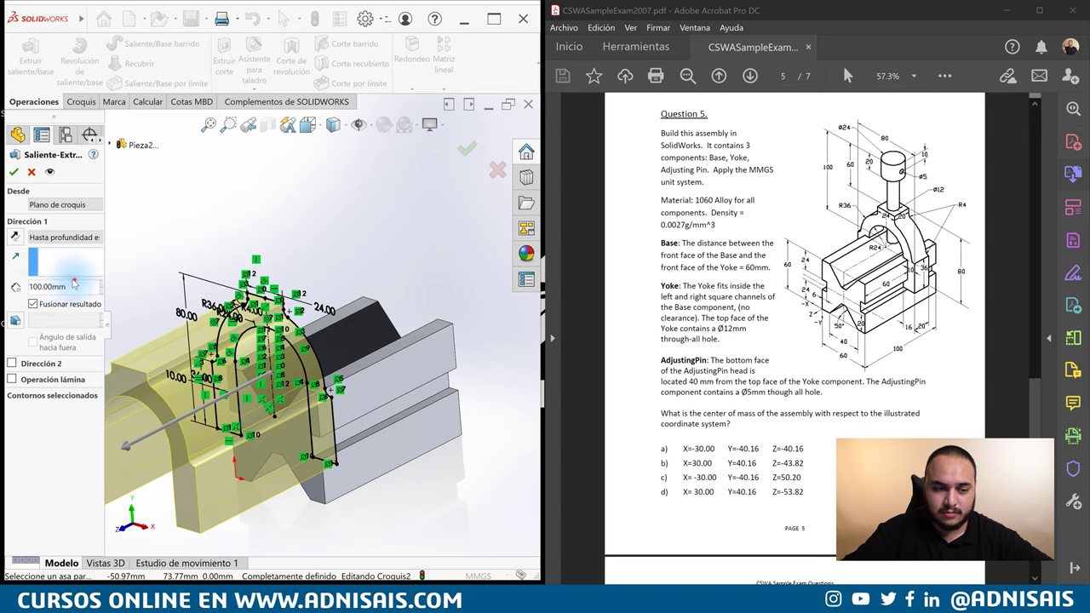
pyautogui.doubleClick(73, 286)
pyautogui.write('20')
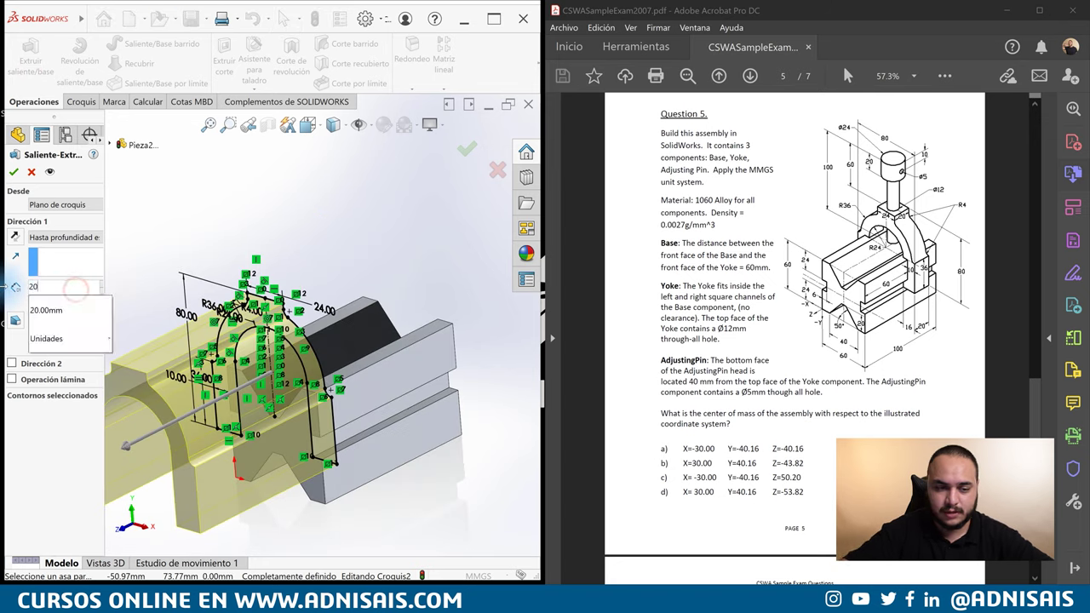
pyautogui.press('Return')
pyautogui.click(17, 238)
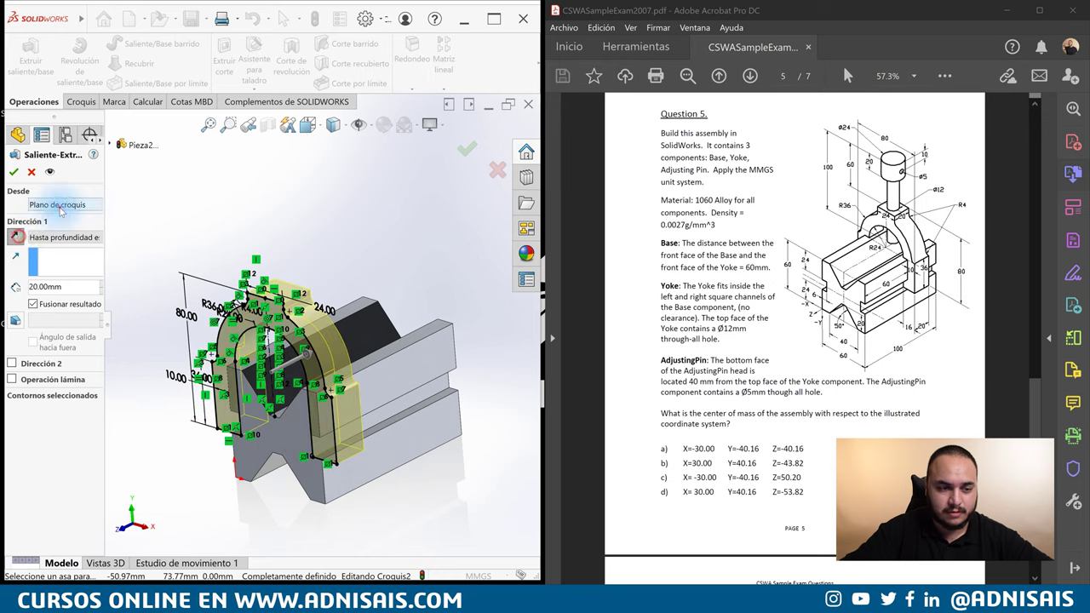
pyautogui.click(59, 204)
pyautogui.click(55, 245)
pyautogui.doubleClick(70, 227)
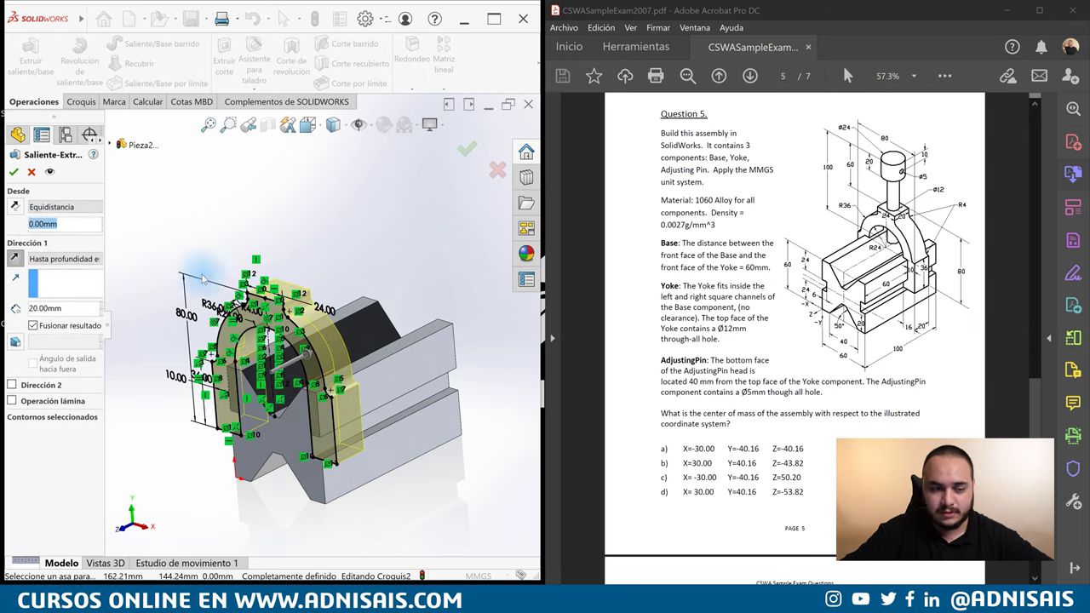
pyautogui.write('60')
pyautogui.press('Return')
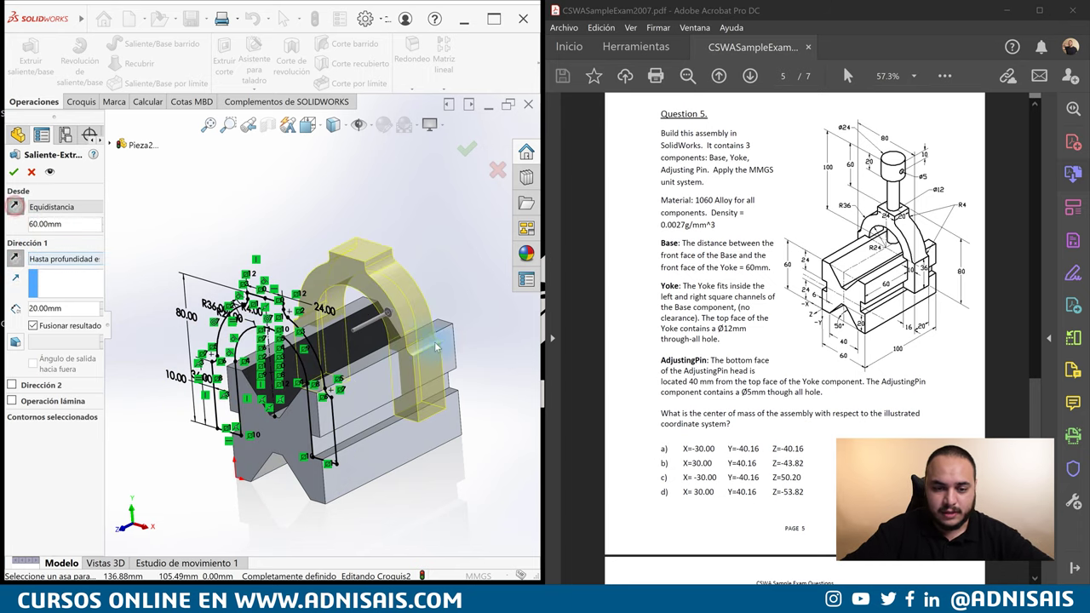
pyautogui.moveTo(440, 336); pyautogui.dragTo(400, 349, button='middle')
pyautogui.scroll(2, 393, 354)
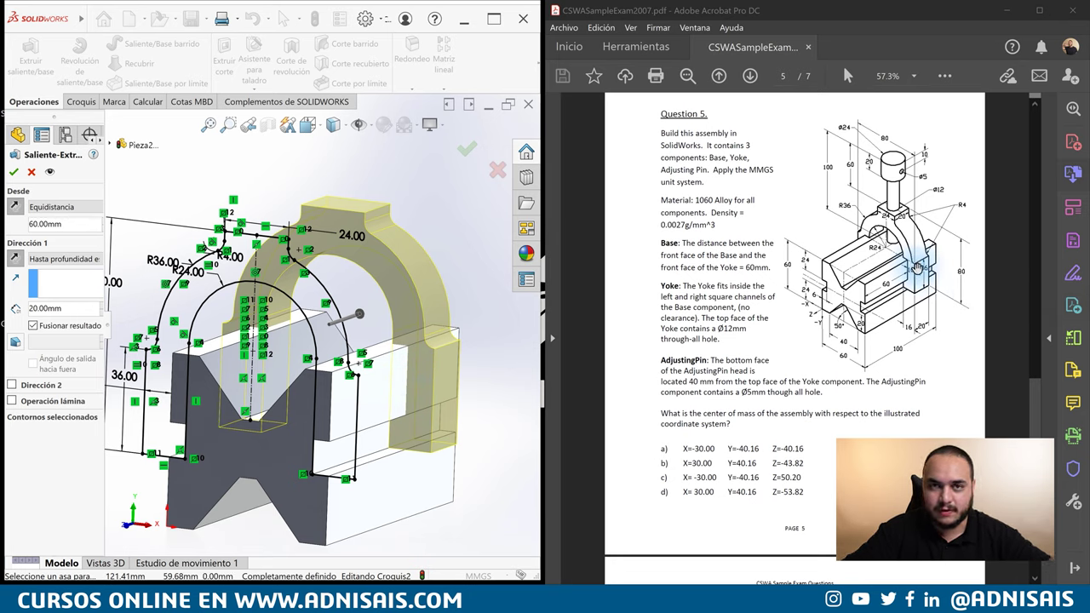
pyautogui.click(13, 173)
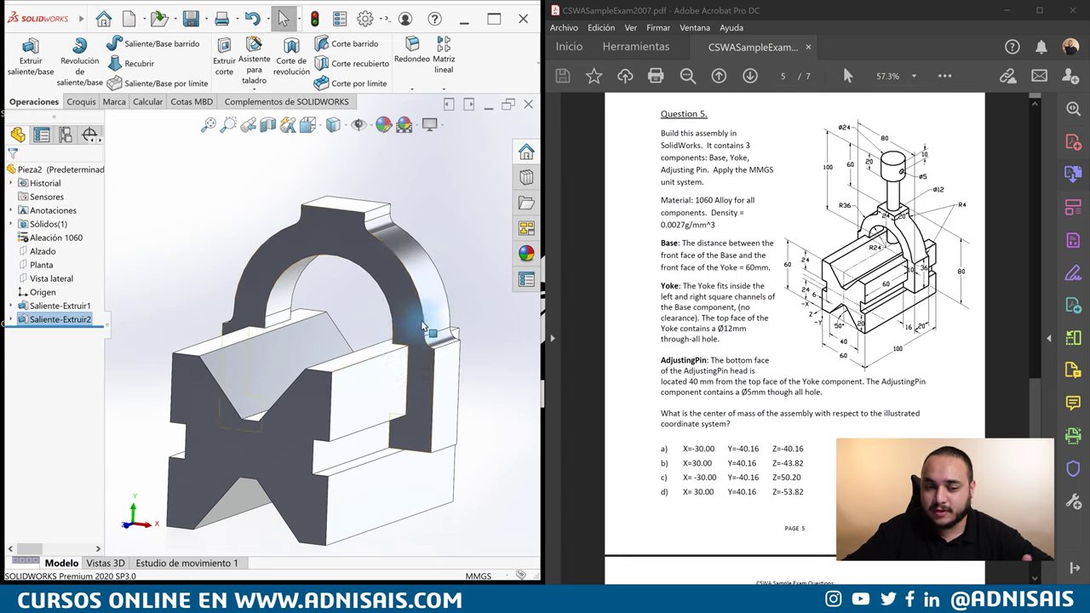
# - Create Plano1 offset 30 mm from the Vista lateral plane
pyautogui.moveTo(390, 356); pyautogui.dragTo(400, 322, button='middle')
pyautogui.scroll(3, 400, 322)
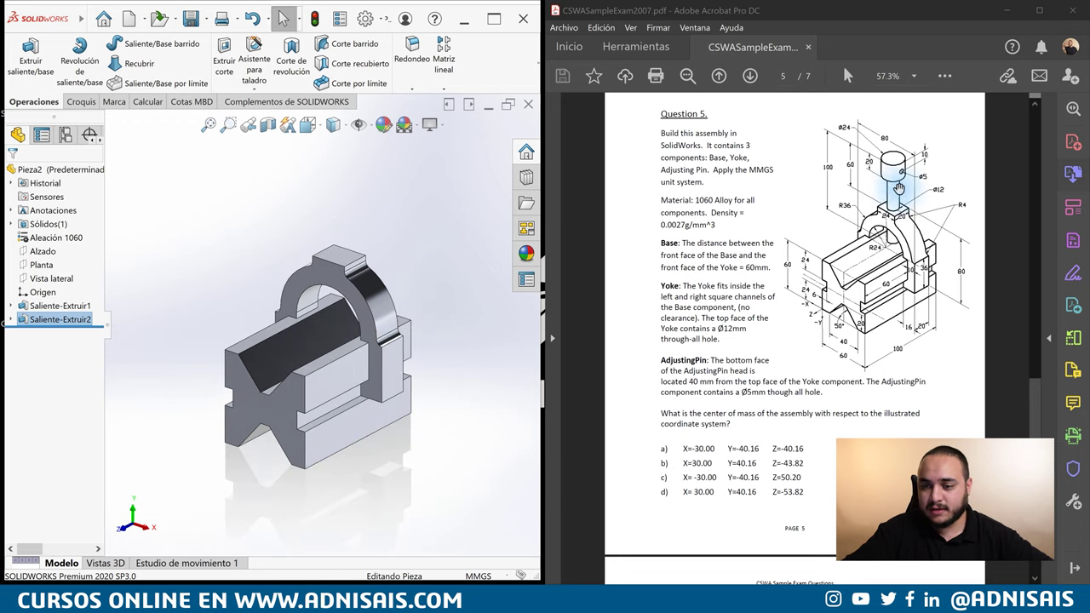
pyautogui.click(37, 281)
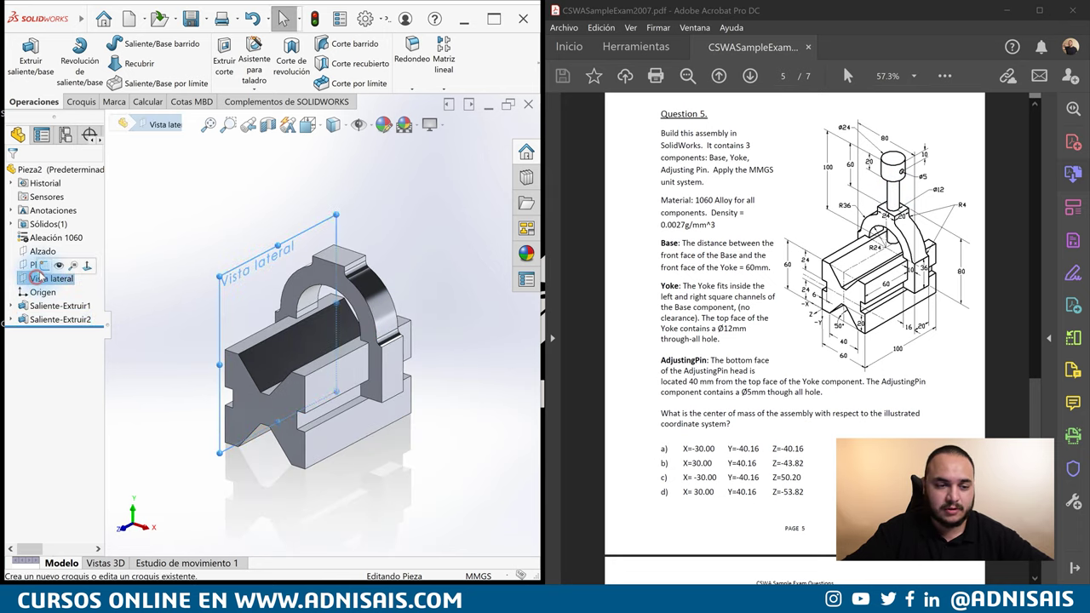
pyautogui.moveTo(339, 245)
pyautogui.mouseDown(button='middle')
pyautogui.moveTo(371, 241)
pyautogui.moveTo(365, 250)
pyautogui.mouseUp(button='middle')
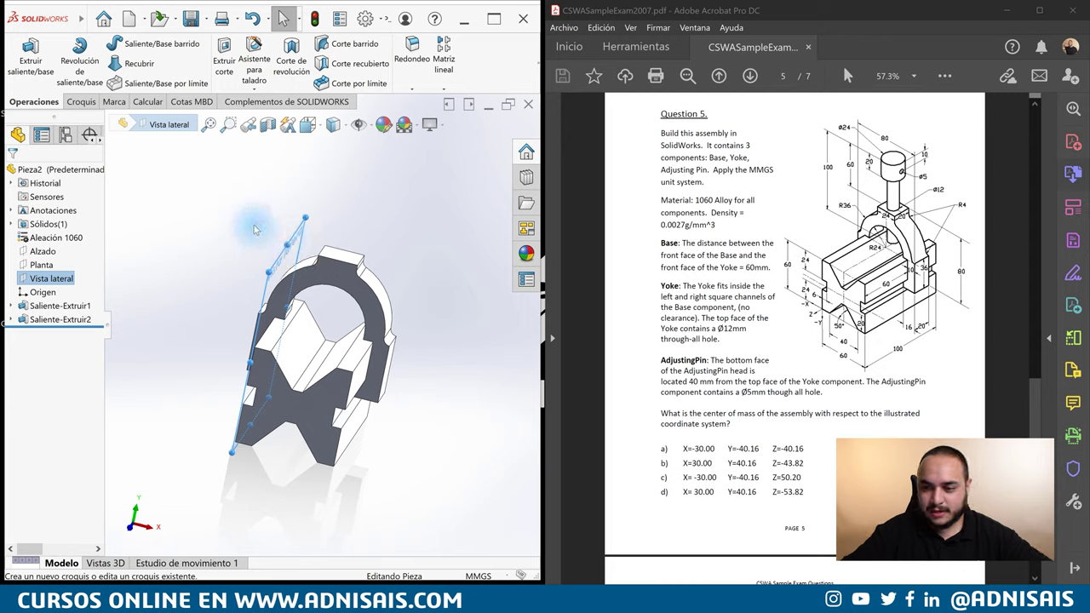
pyautogui.moveTo(392, 291)
pyautogui.mouseDown(button='middle')
pyautogui.moveTo(362, 313)
pyautogui.moveTo(211, 202)
pyautogui.mouseUp(button='middle')
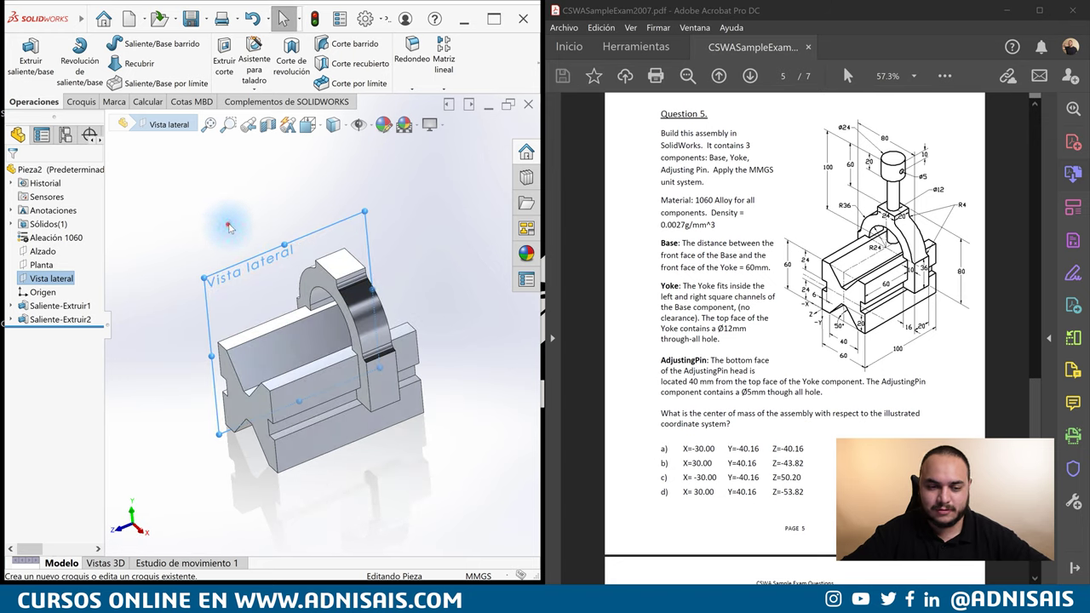
pyautogui.click(227, 224)
pyautogui.click(49, 278)
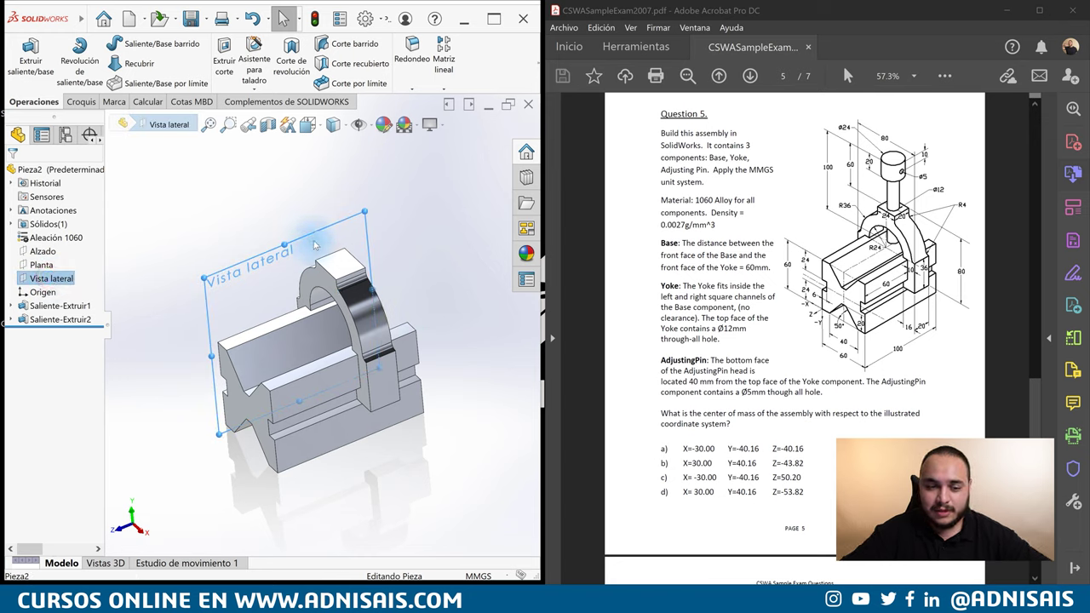
pyautogui.keyDown('ctrl'); pyautogui.moveTo(317, 238); pyautogui.dragTo(364, 281); pyautogui.keyUp('ctrl')
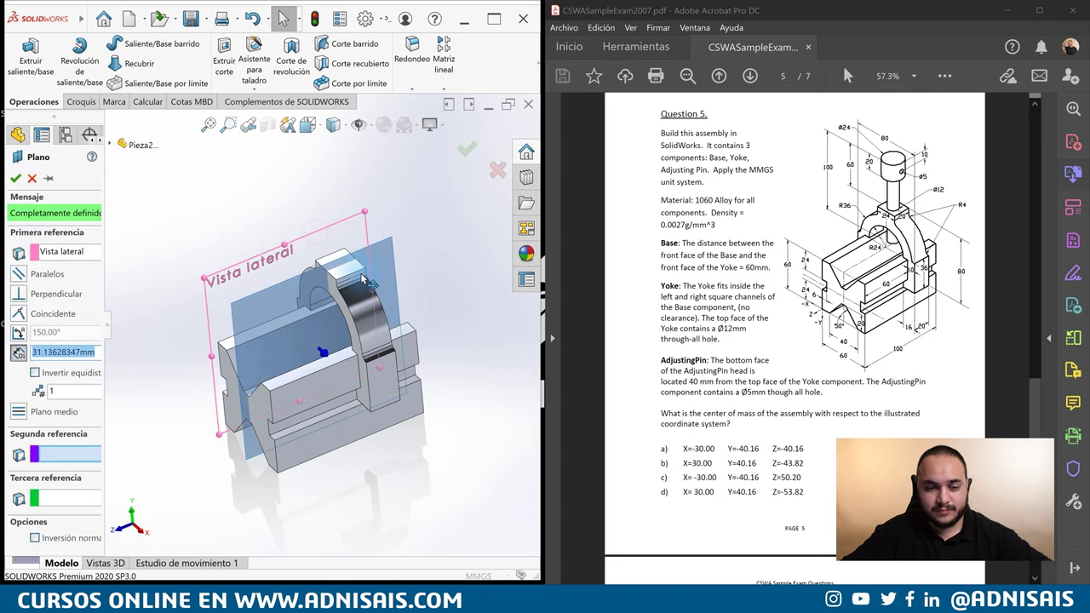
pyautogui.write('30')
pyautogui.press('Return')
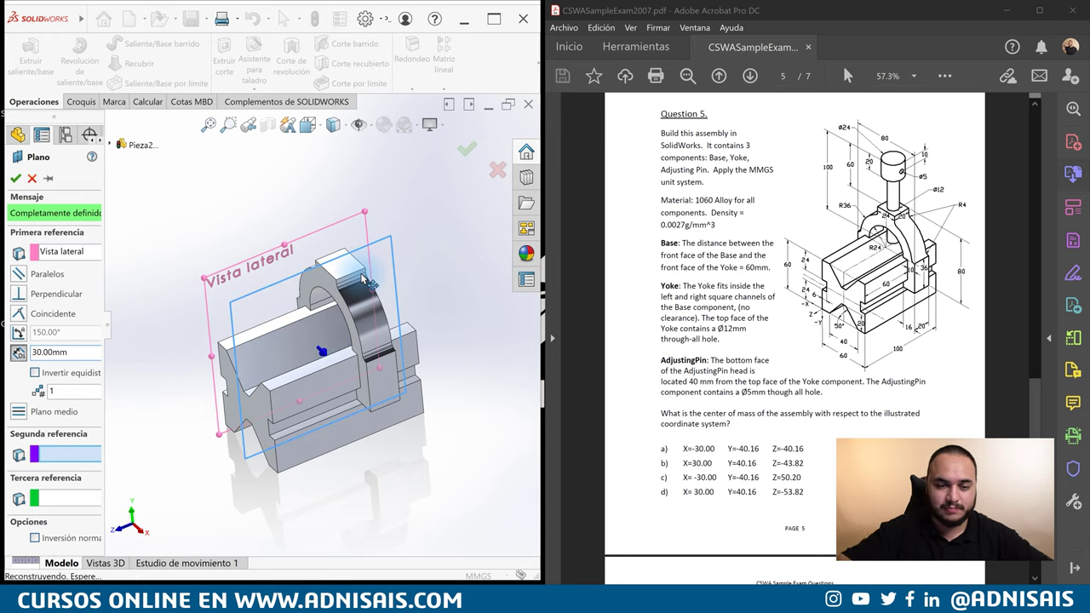
pyautogui.press('Return')
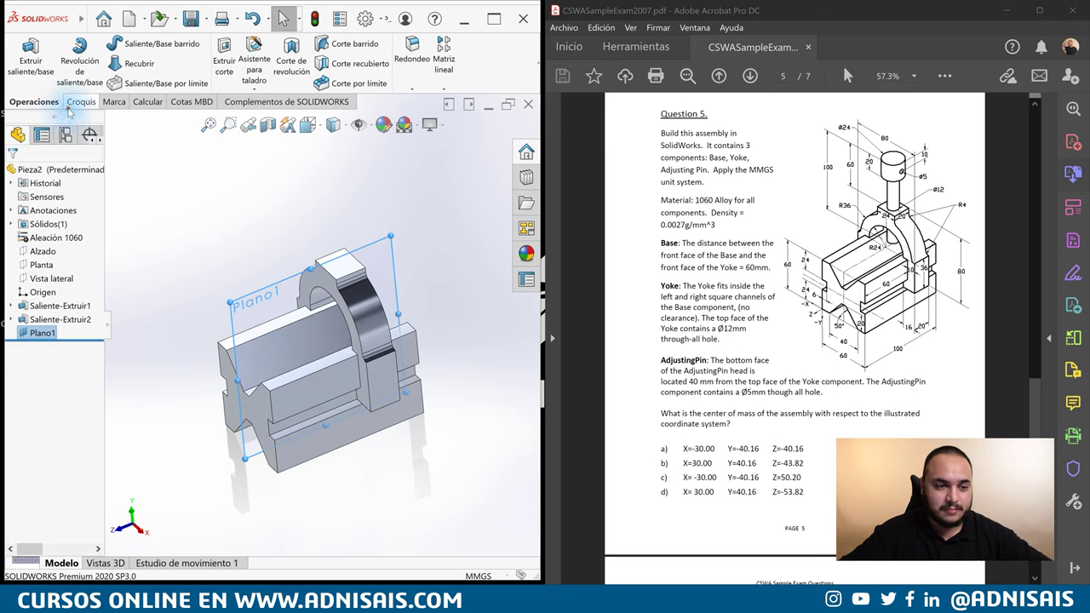
pyautogui.click(80, 101)
# - Start a sketch on Plano1 and draw the closed stepped pin half-outline from the hole centre
pyautogui.click(21, 59)
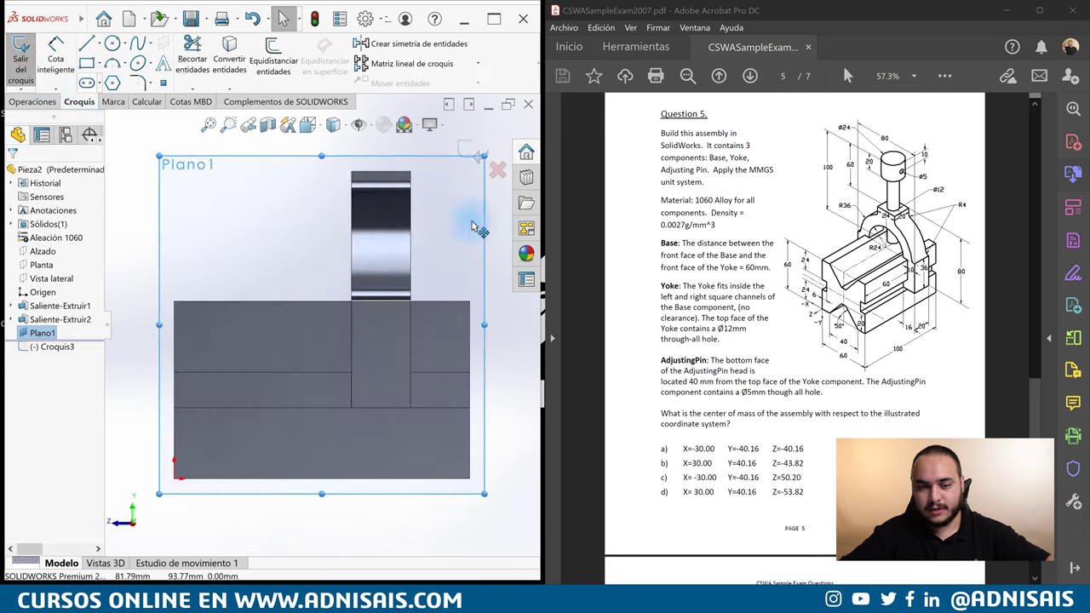
pyautogui.press('l')
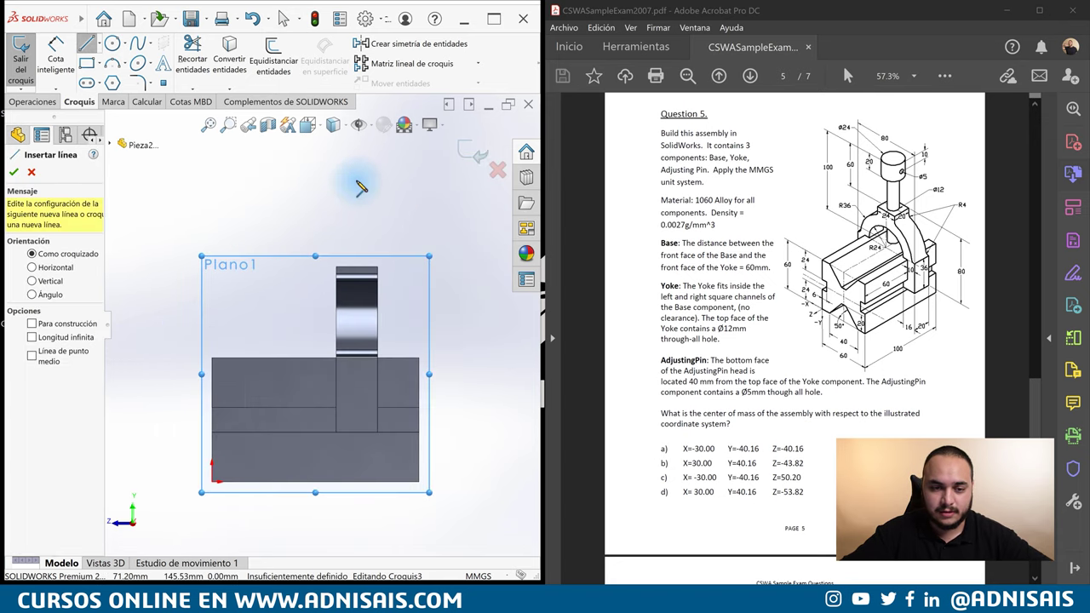
pyautogui.click(355, 332)
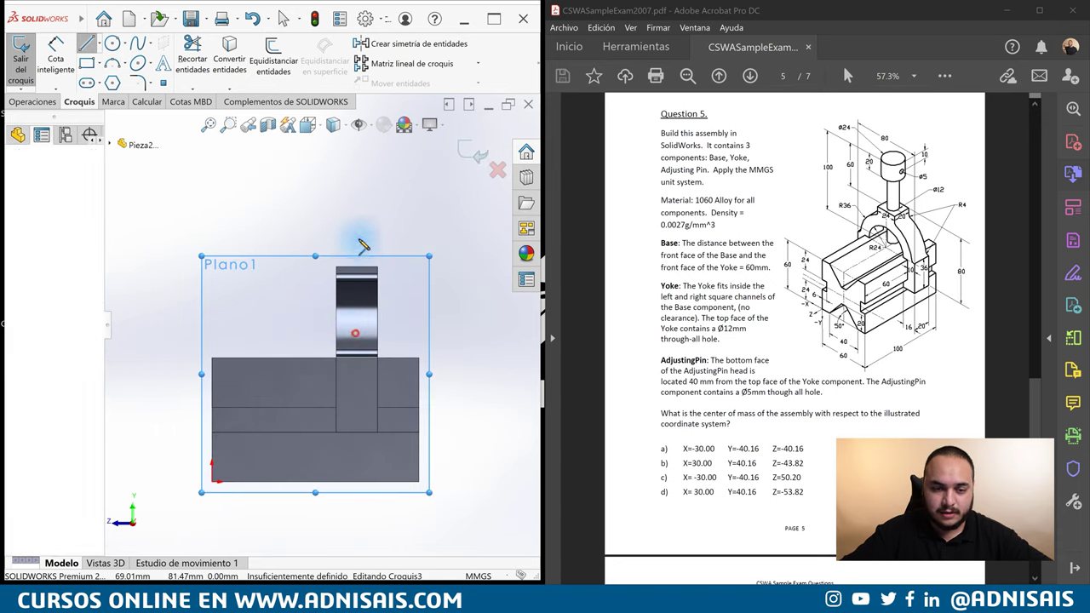
pyautogui.click(355, 195)
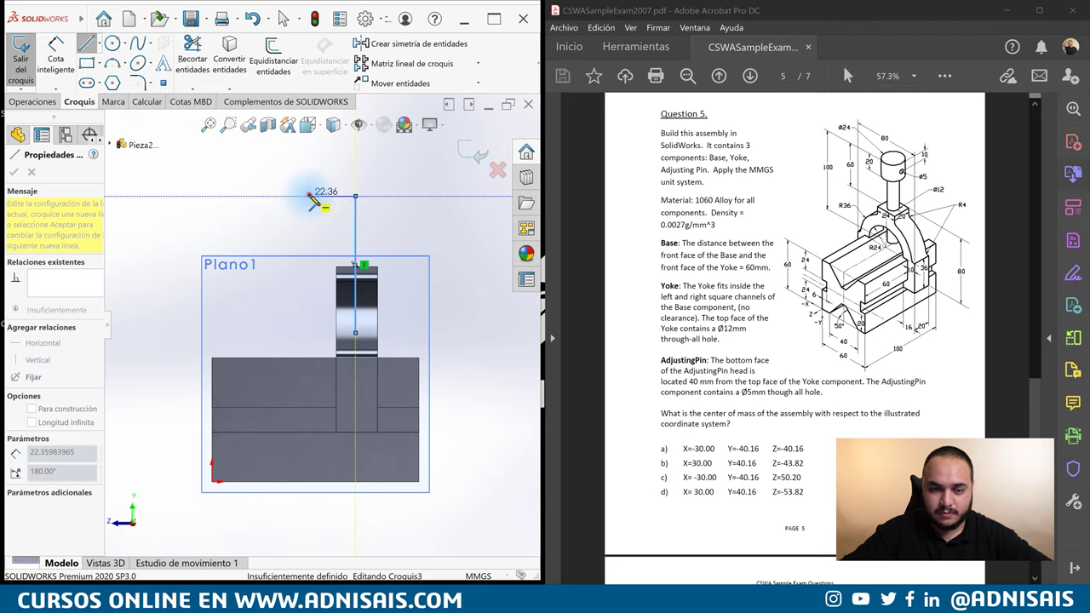
pyautogui.click(309, 196)
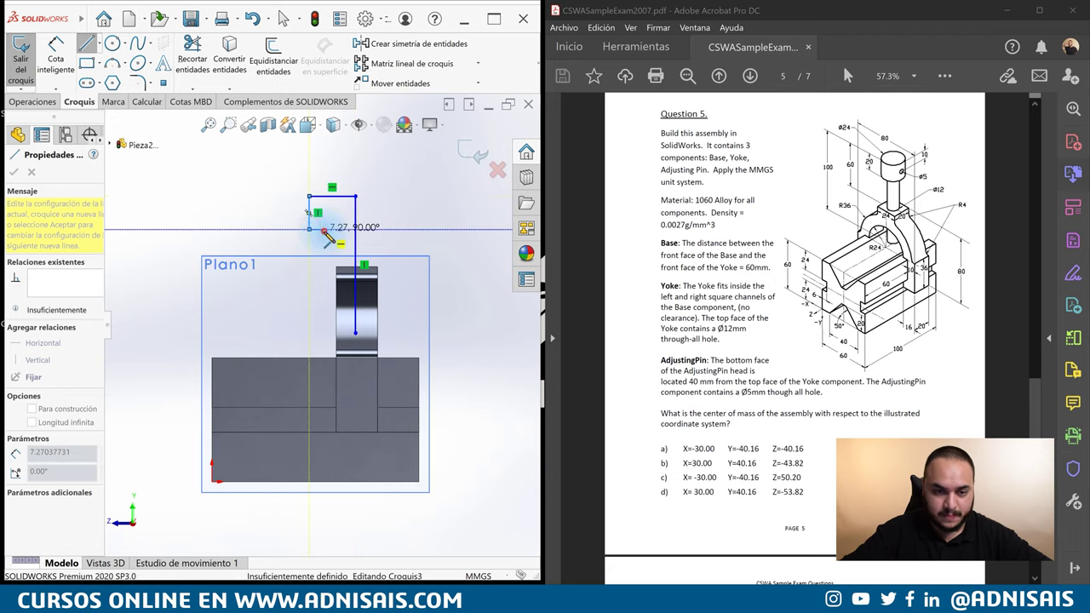
pyautogui.click(309, 228)
pyautogui.click(324, 228)
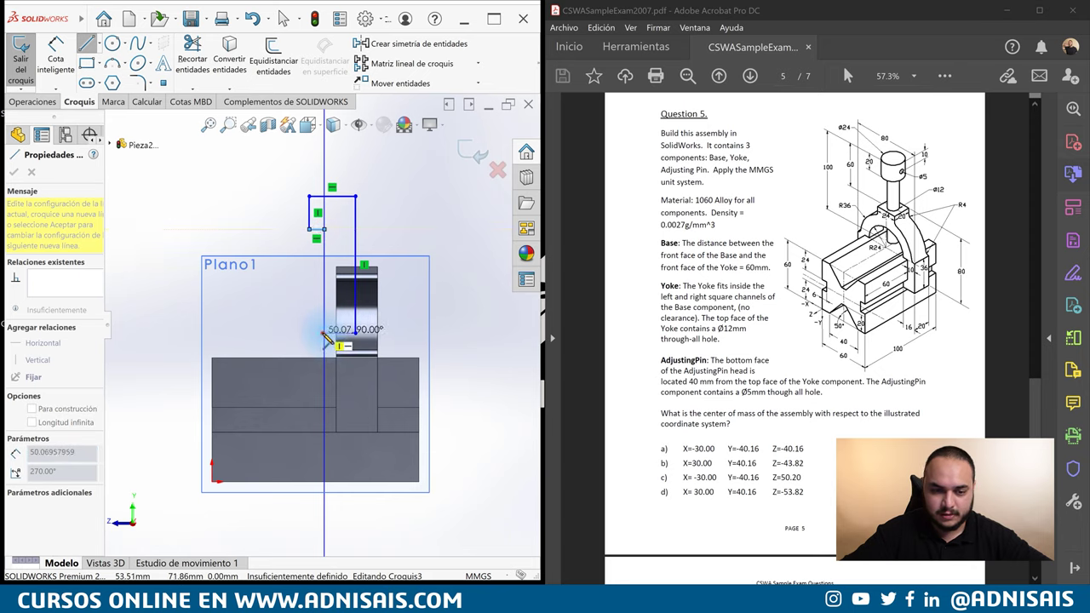
pyautogui.click(323, 333)
pyautogui.click(356, 334)
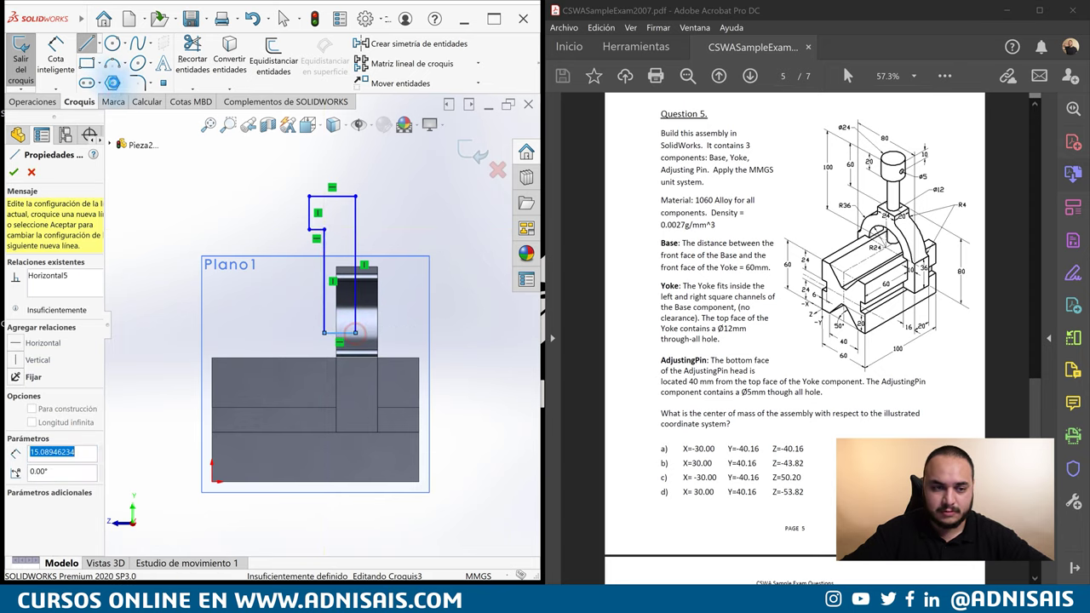
pyautogui.press('Escape')
# - Draw a vertical construction centreline from the base's bottom edge up to the outline corner
pyautogui.click(99, 48)
pyautogui.click(128, 75)
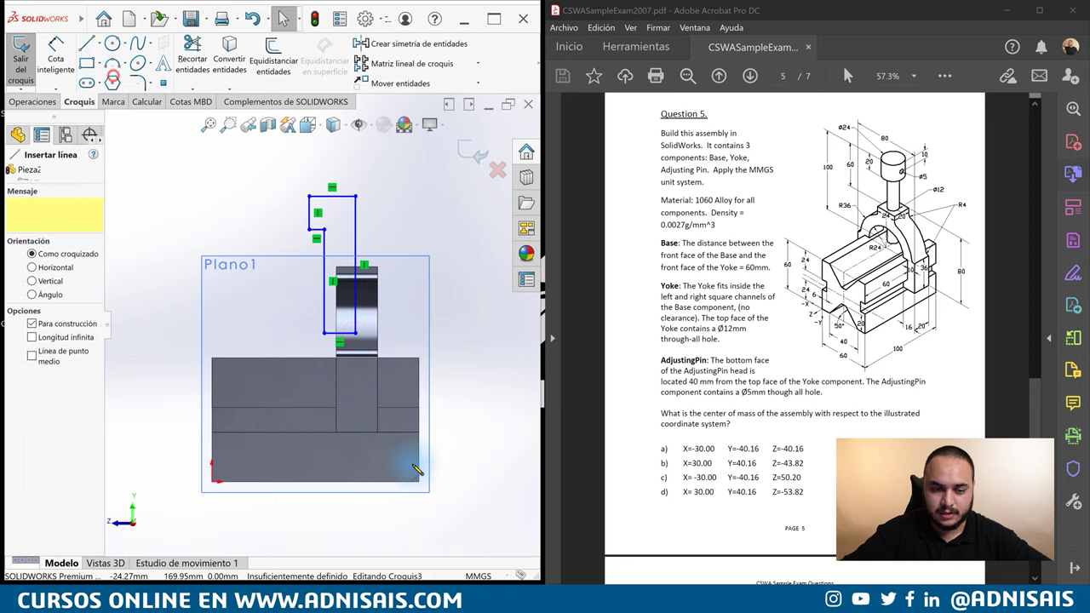
pyautogui.click(357, 432)
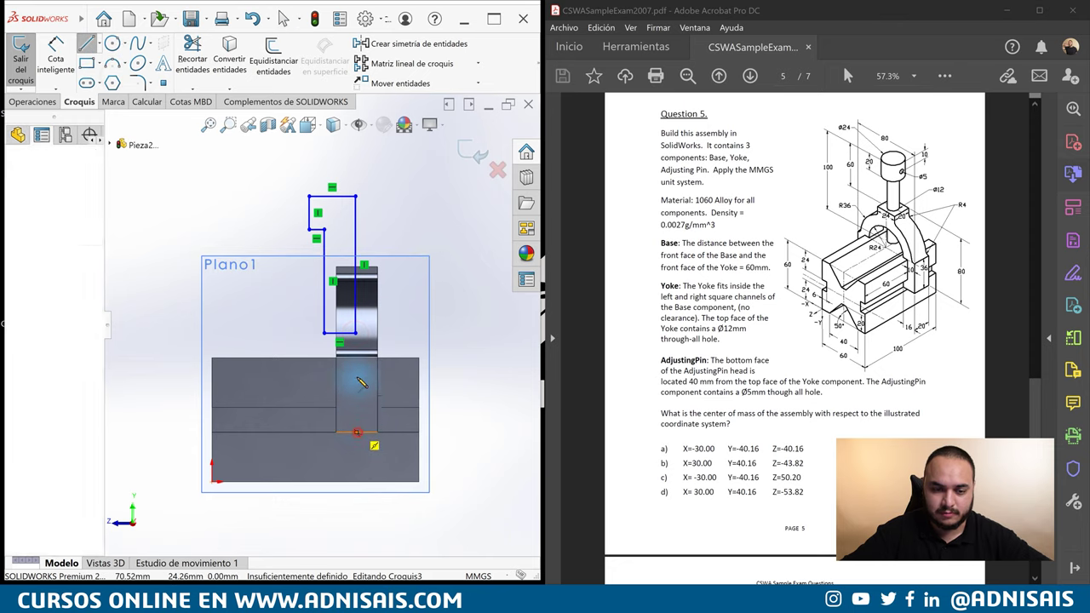
pyautogui.click(356, 334)
pyautogui.press('Escape')
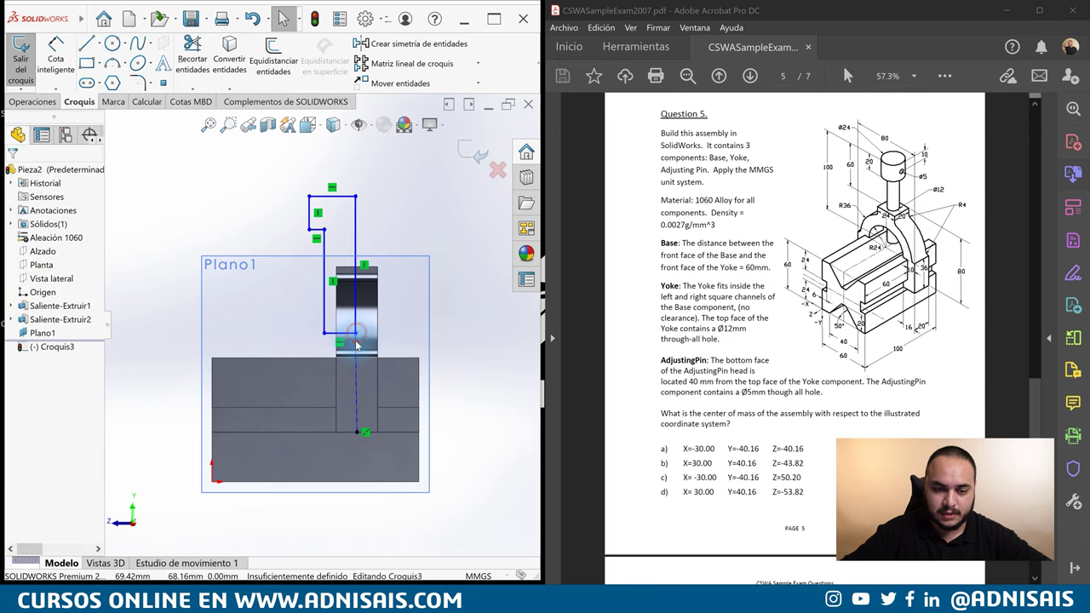
pyautogui.click(357, 340)
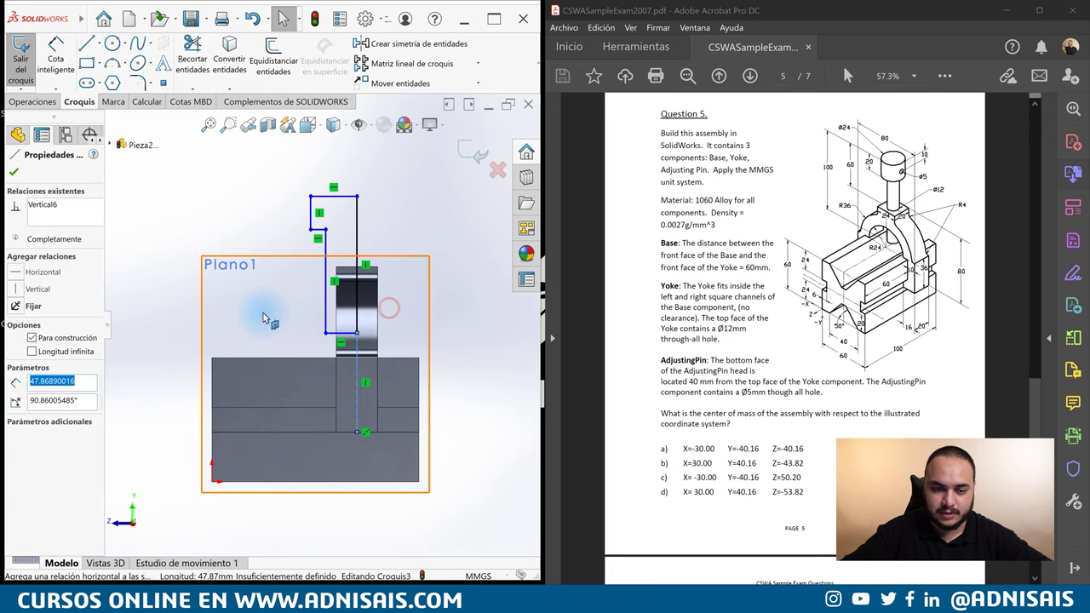
pyautogui.click(126, 390)
# - Start a width dimension between the pin's vertical edge and the head edge
pyautogui.press('d')
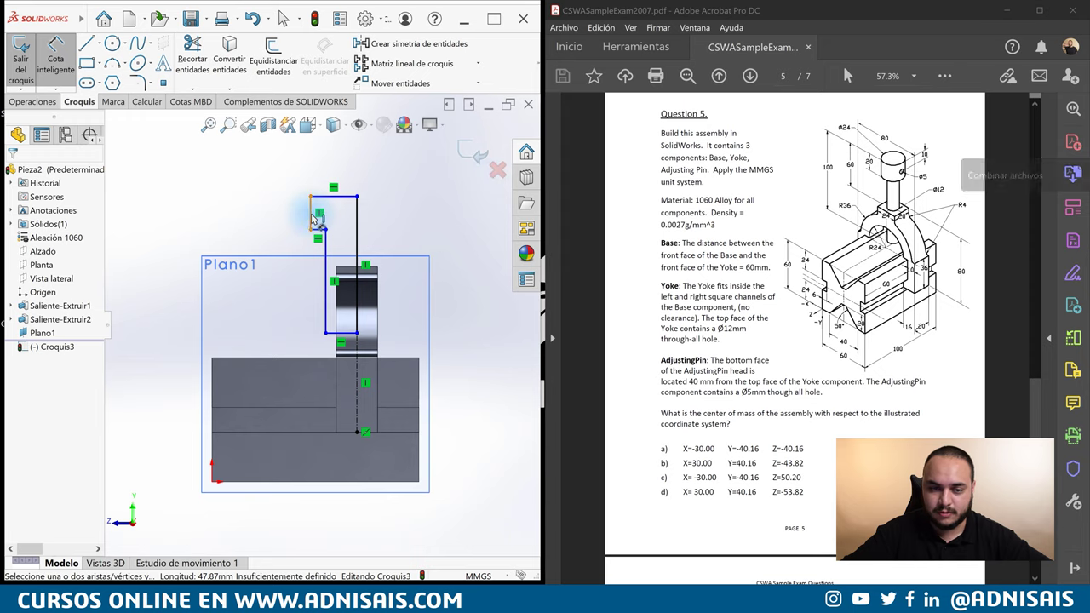
pyautogui.click(354, 215)
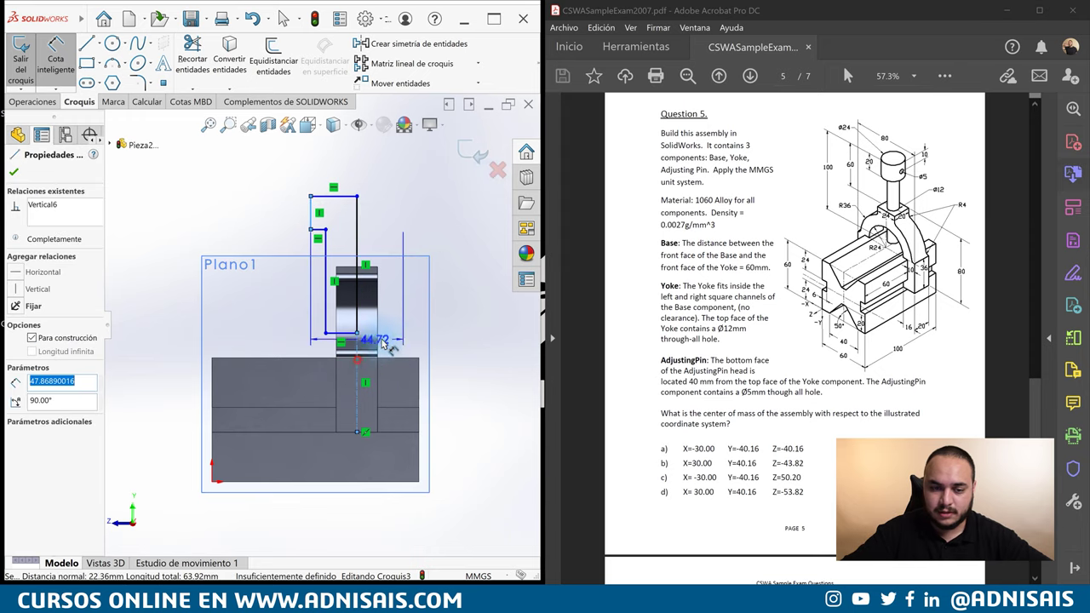
pyautogui.click(310, 196)
# - Set the pin head width to 24 mm and the shaft width to 12 mm
pyautogui.click(383, 187)
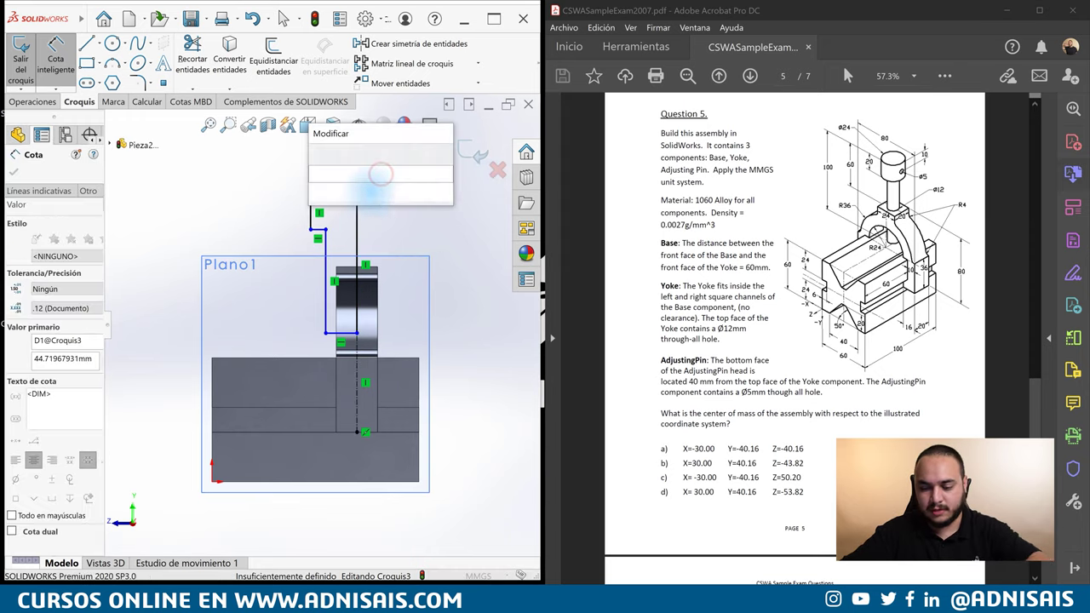
pyautogui.write('24')
pyautogui.press('Return')
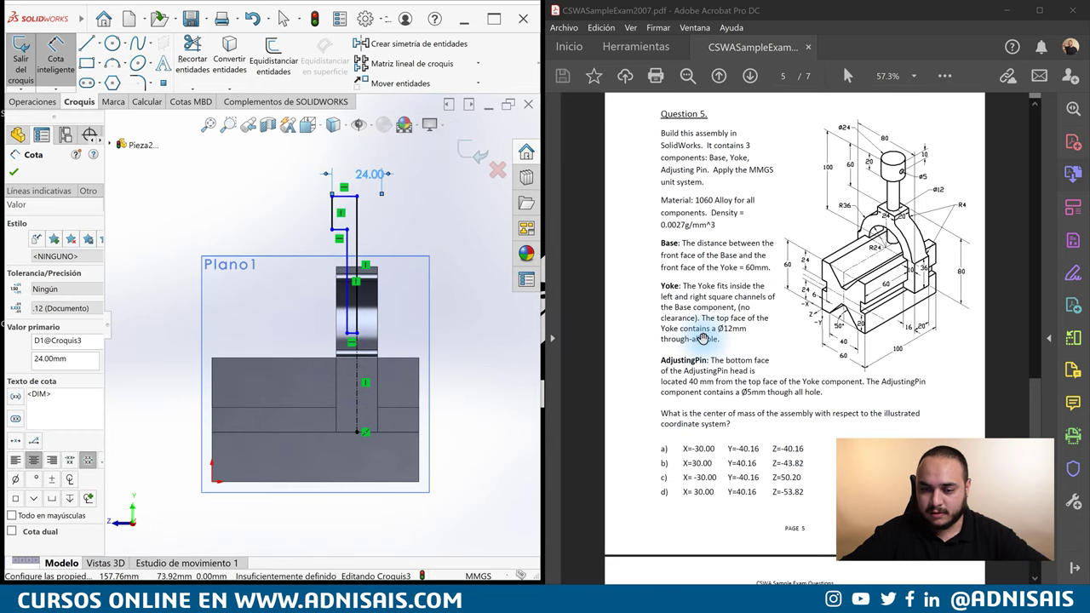
pyautogui.click(347, 247)
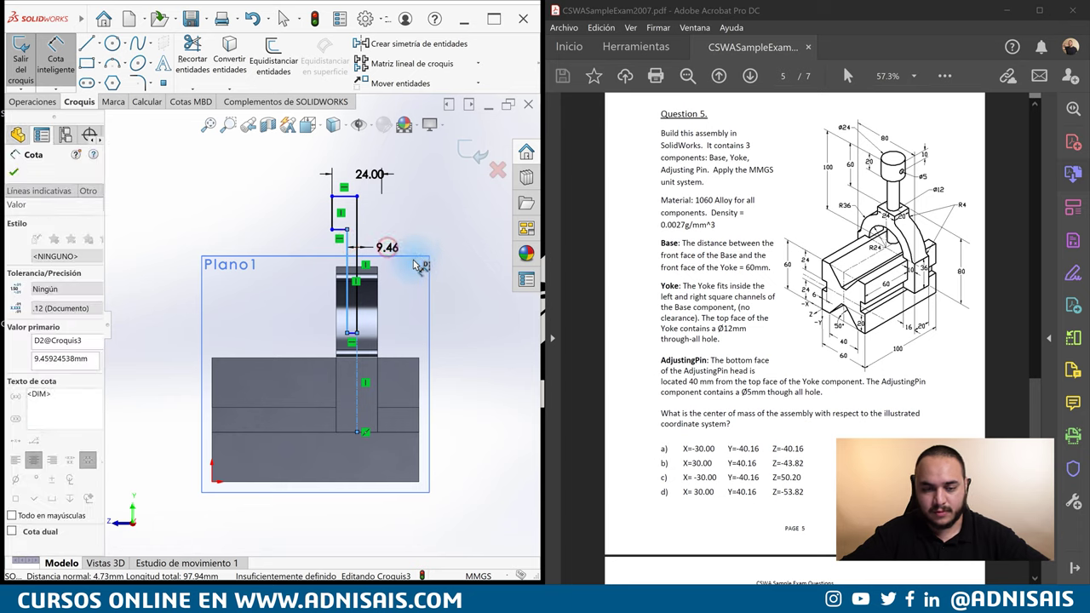
pyautogui.click(419, 259)
pyautogui.write('12')
pyautogui.press('Return')
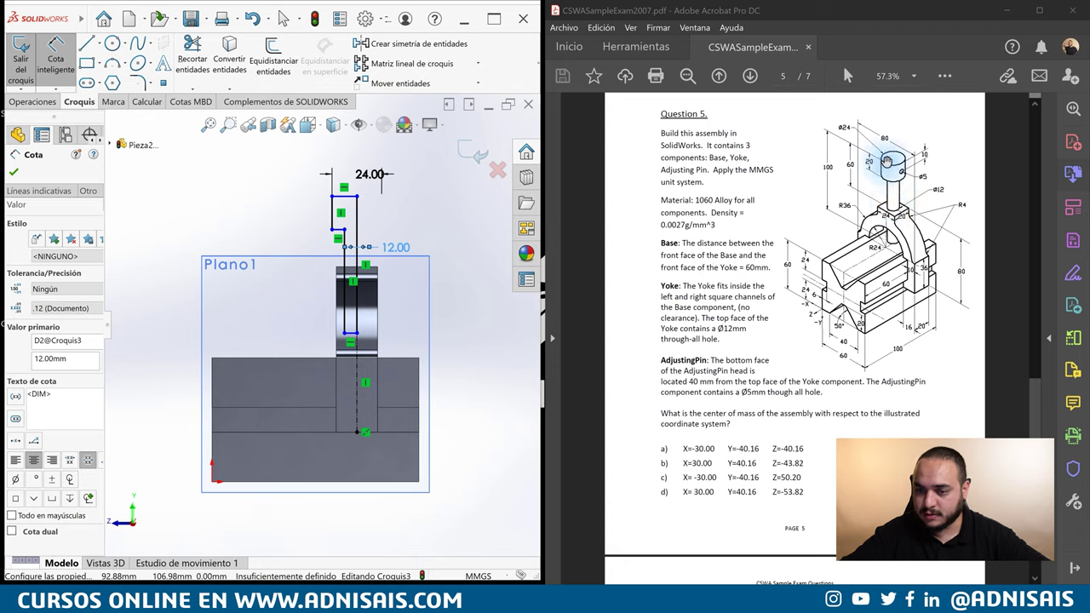
pyautogui.click(332, 211)
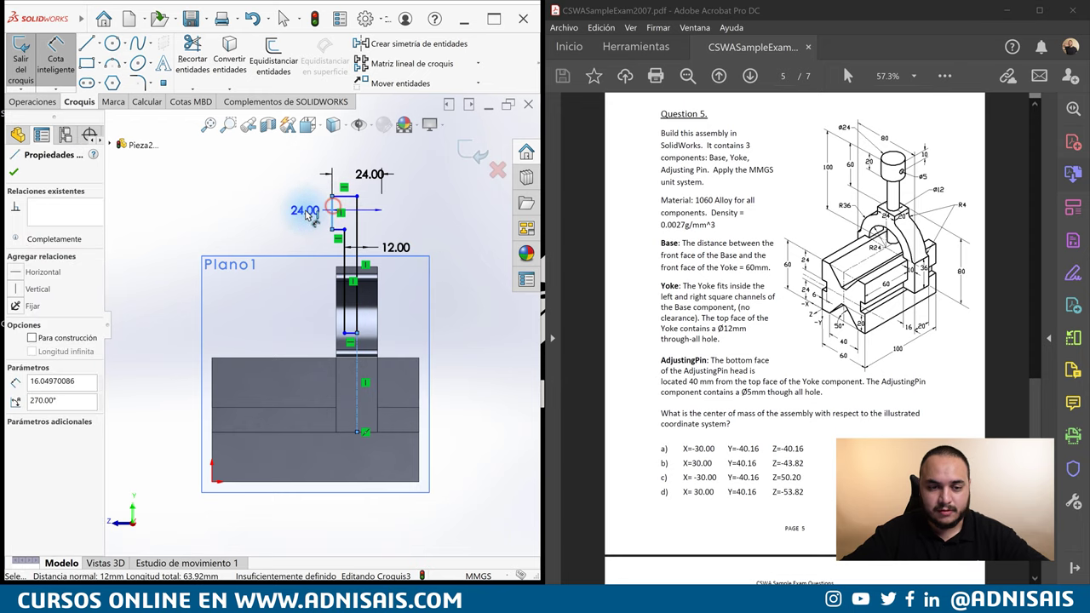
pyautogui.press('Return')
# - Dimension the head height as 20 mm and the pin length as 100 mm
pyautogui.click(333, 208)
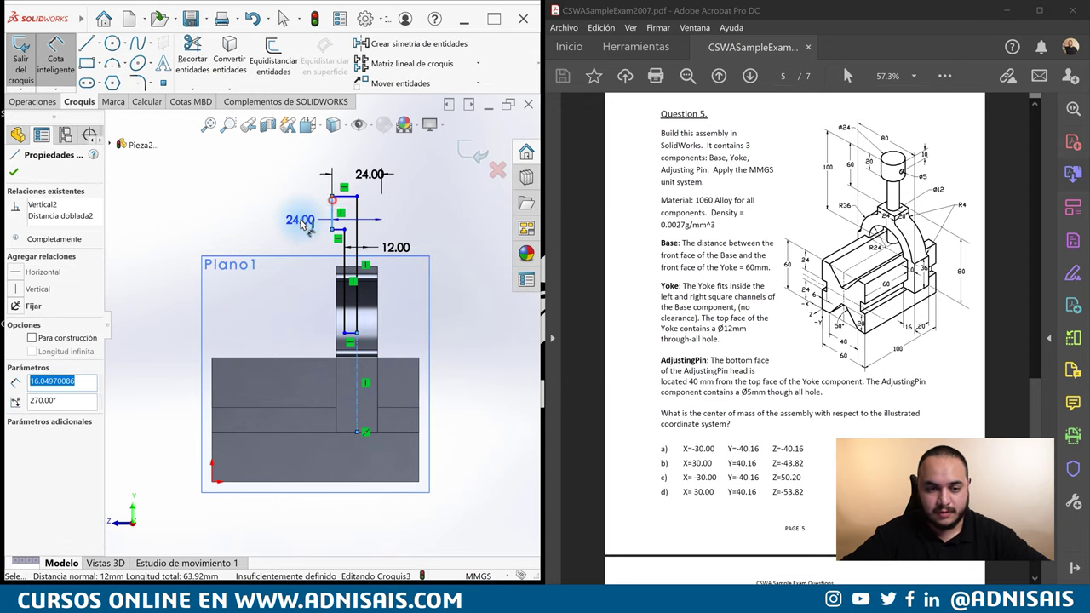
pyautogui.click(307, 219)
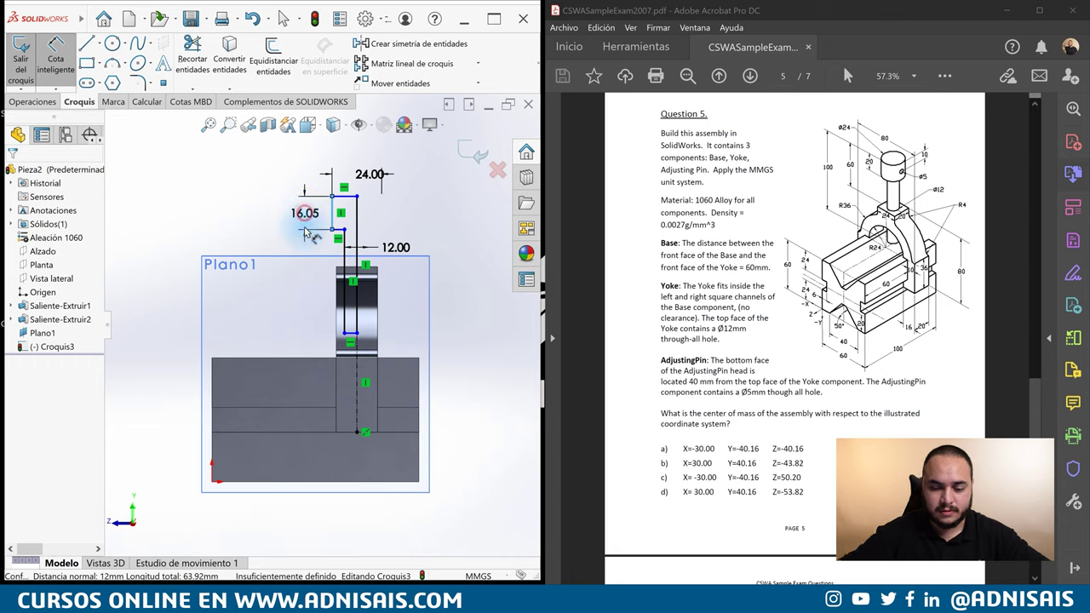
pyautogui.write('20')
pyautogui.press('Return')
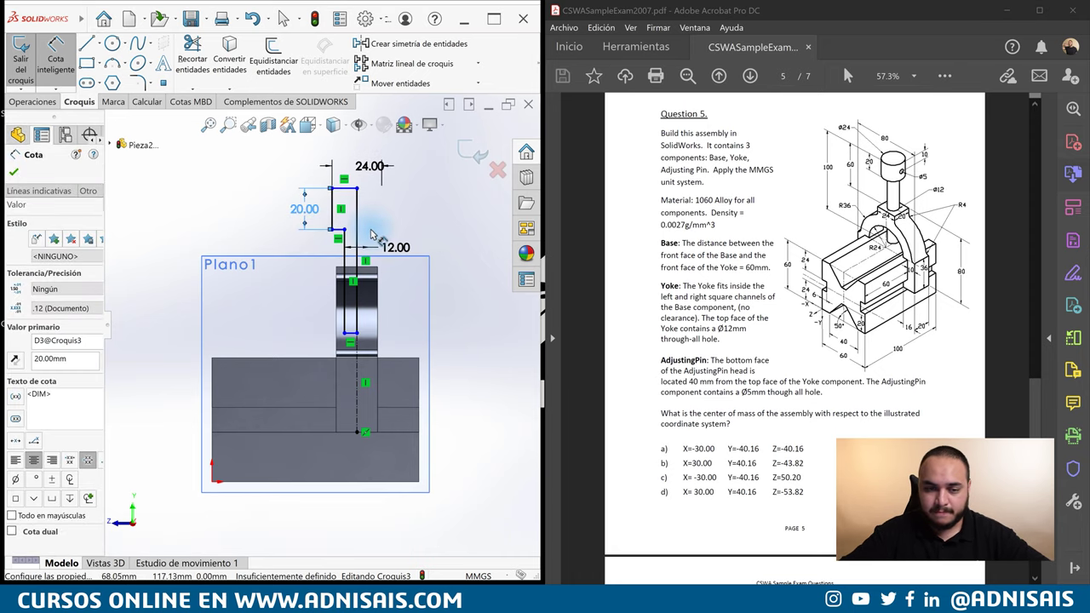
pyautogui.click(370, 216)
pyautogui.click(386, 218)
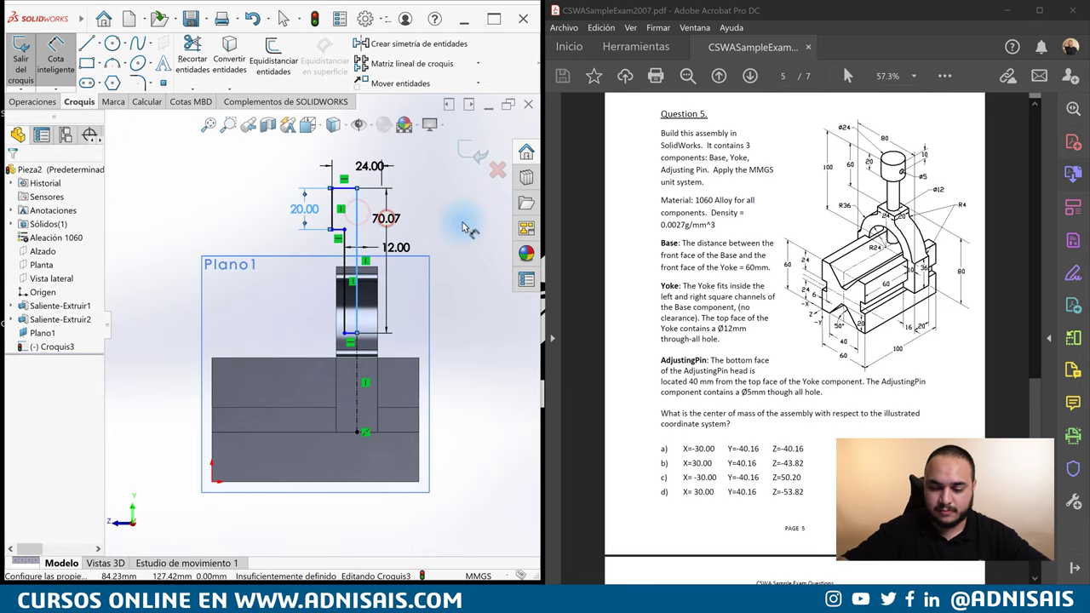
pyautogui.write('10')
pyautogui.press('Return')
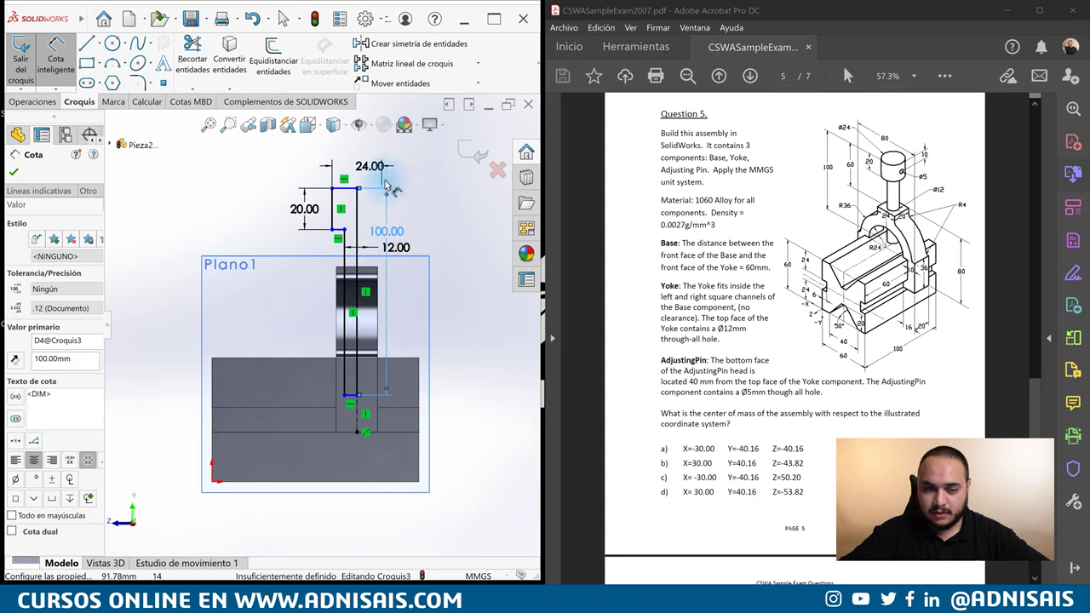
# - Dimension the pin top 60 mm from the model edge and reposition that dimension clearly
pyautogui.click(351, 189)
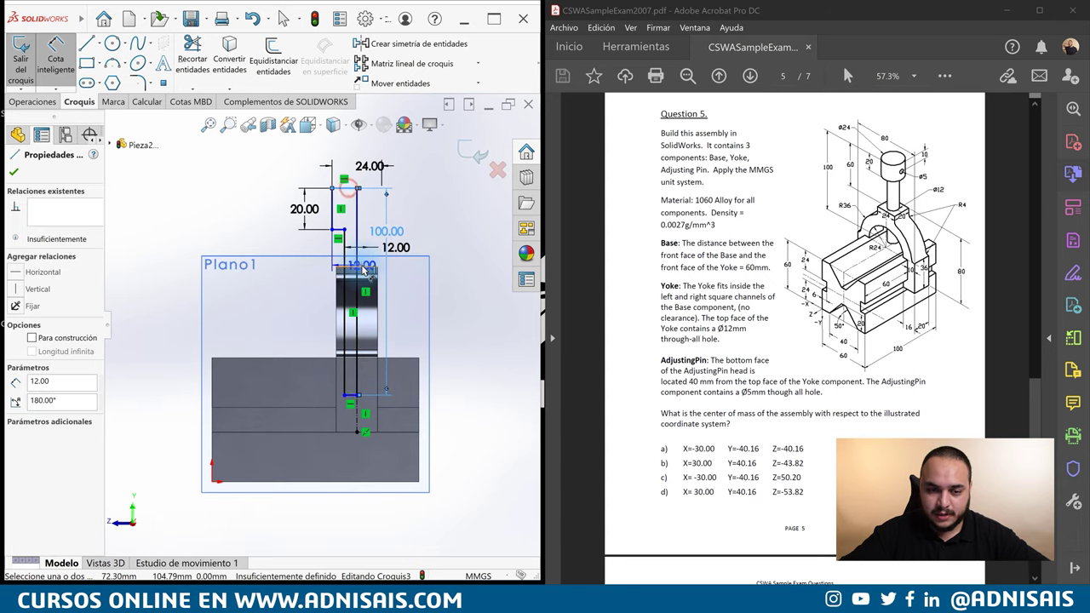
pyautogui.click(362, 266)
pyautogui.click(460, 228)
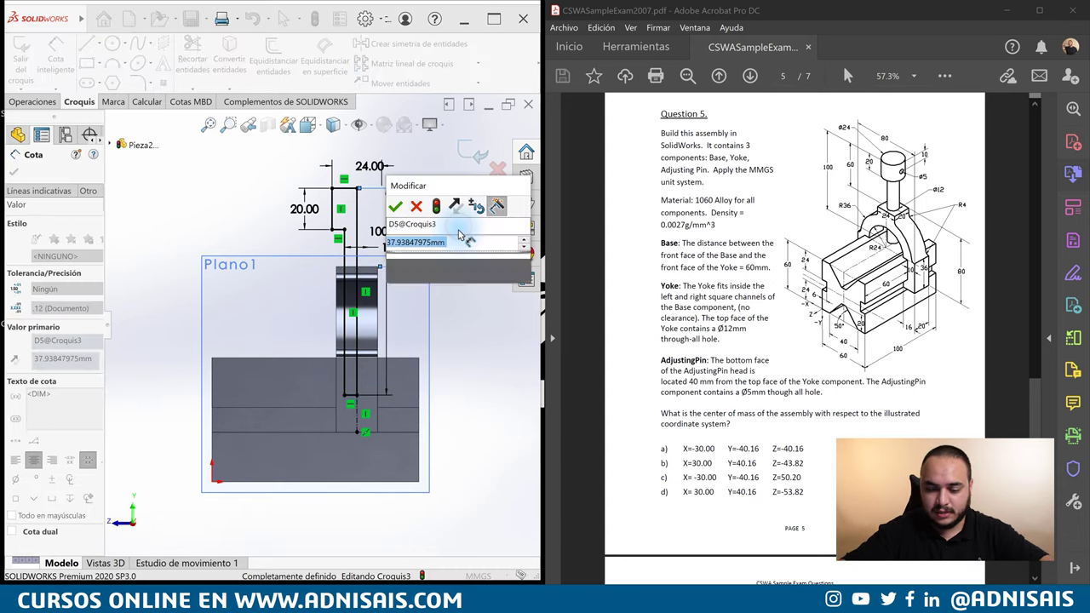
pyautogui.write('60')
pyautogui.press('Return')
pyautogui.press('Escape')
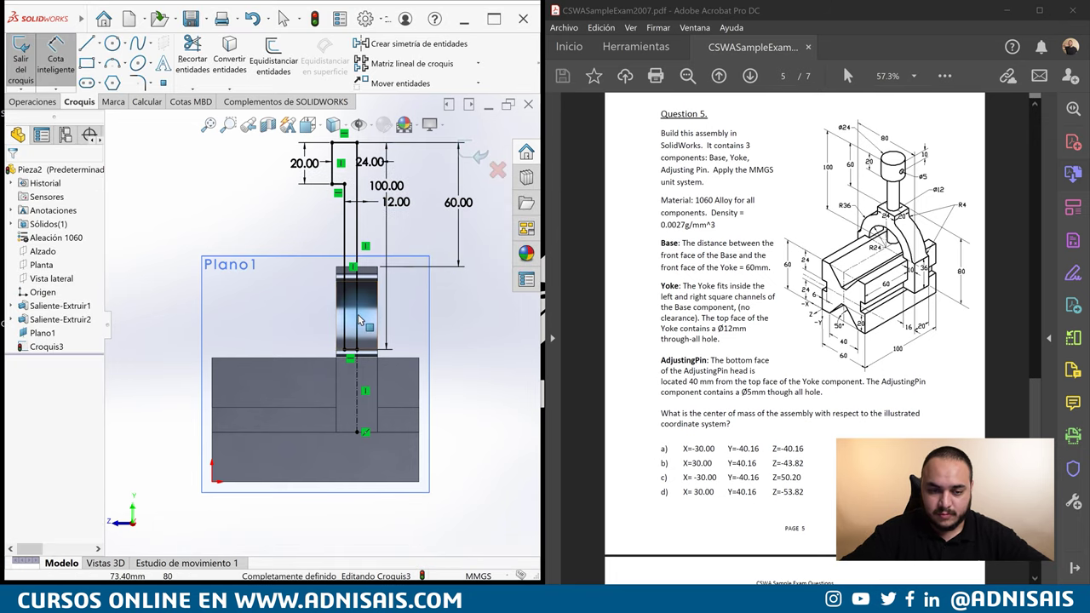
pyautogui.moveTo(460, 238)
pyautogui.mouseDown(button='middle')
pyautogui.moveTo(429, 338)
pyautogui.moveTo(401, 336)
pyautogui.mouseUp(button='middle')
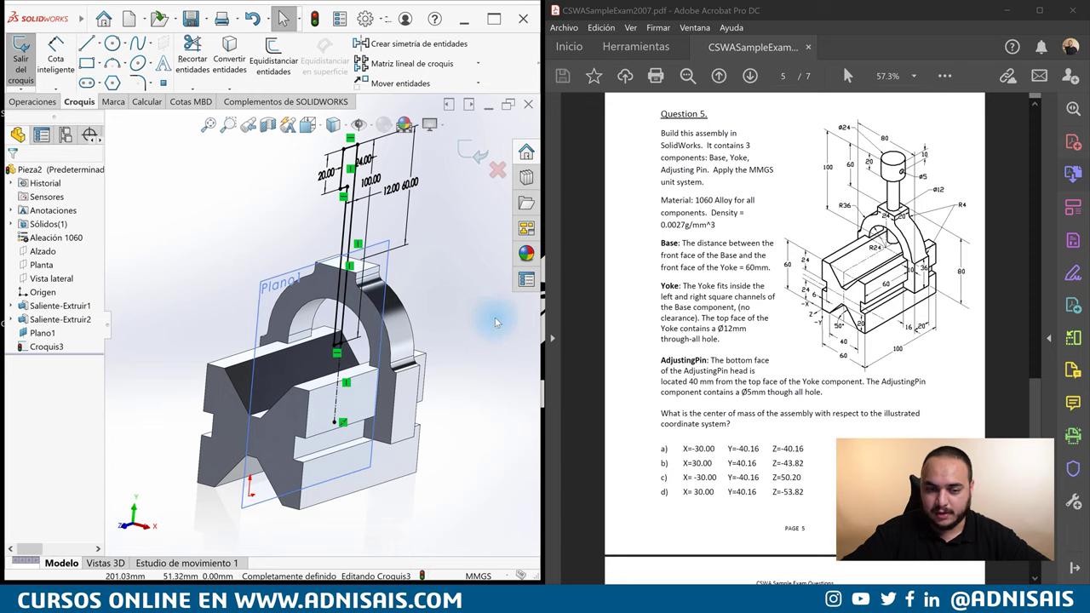
pyautogui.moveTo(500, 316)
pyautogui.mouseDown(button='middle')
pyautogui.moveTo(482, 303)
pyautogui.moveTo(445, 315)
pyautogui.mouseUp(button='middle')
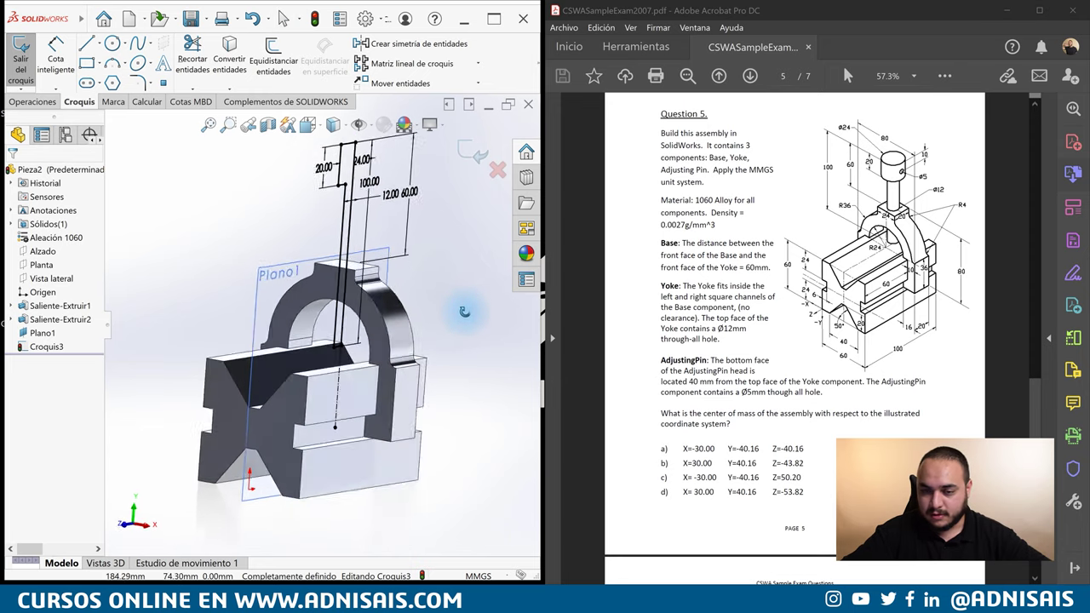
pyautogui.moveTo(449, 337); pyautogui.dragTo(451, 298, button='right')
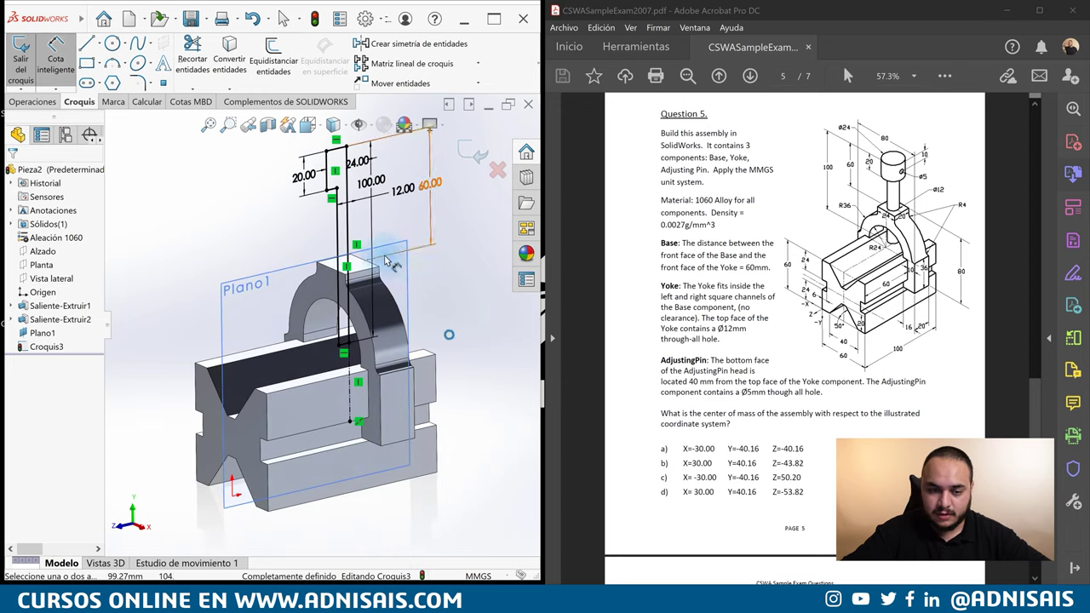
pyautogui.click(366, 272)
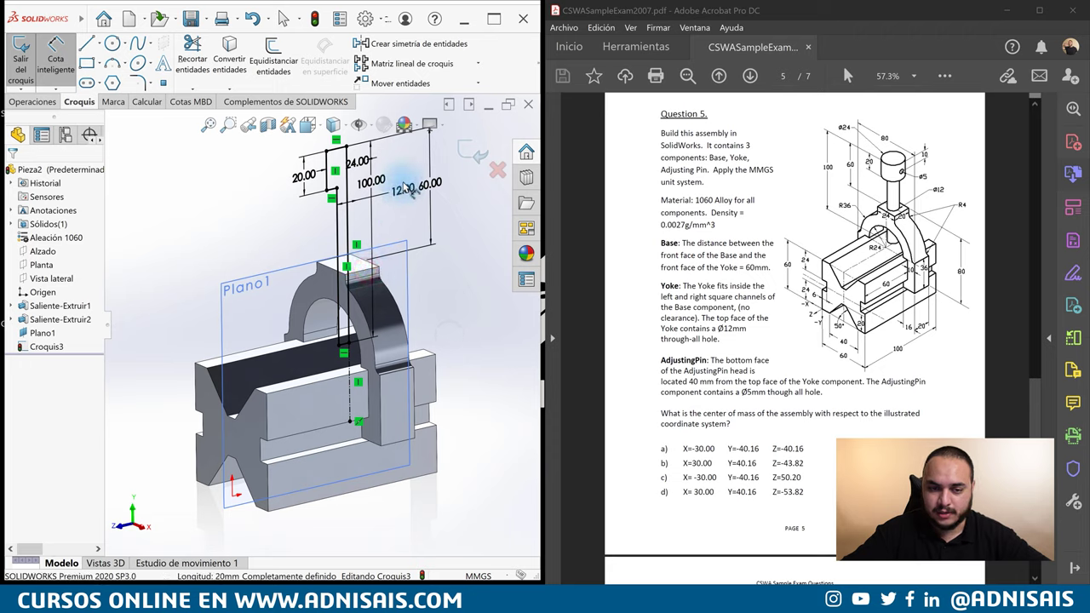
pyautogui.click(362, 184)
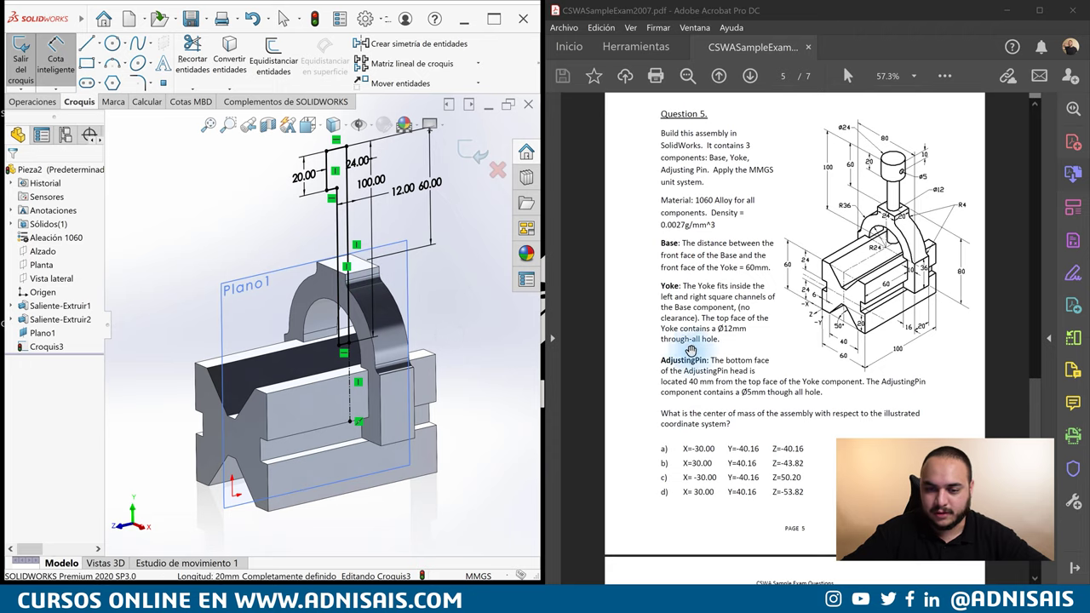
pyautogui.press('Escape')
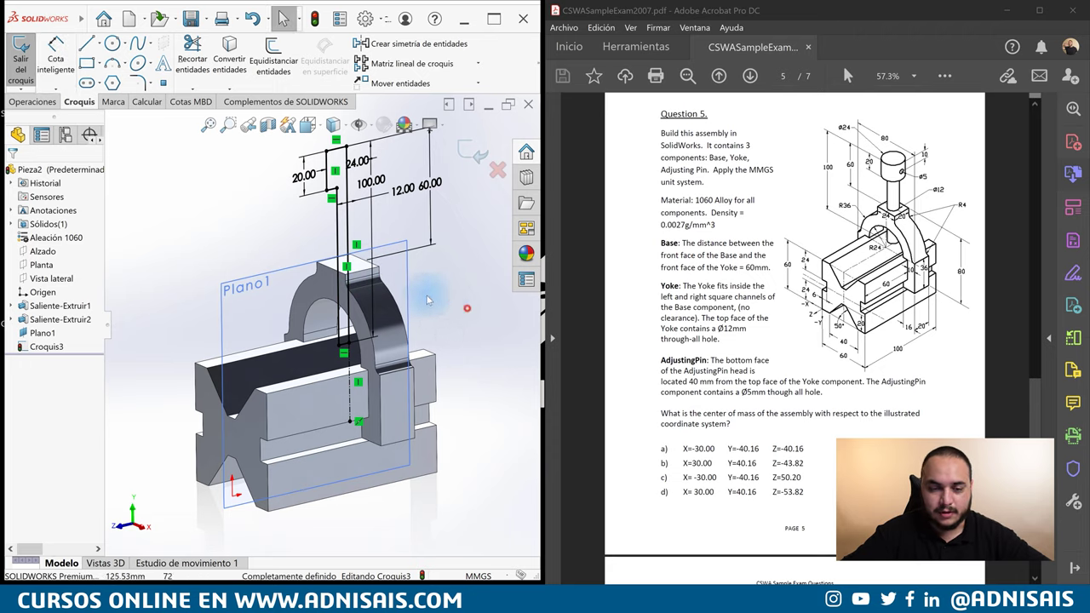
# - Revolve the pin sketch 360° around the centreline to create Revolución1
pyautogui.click(44, 102)
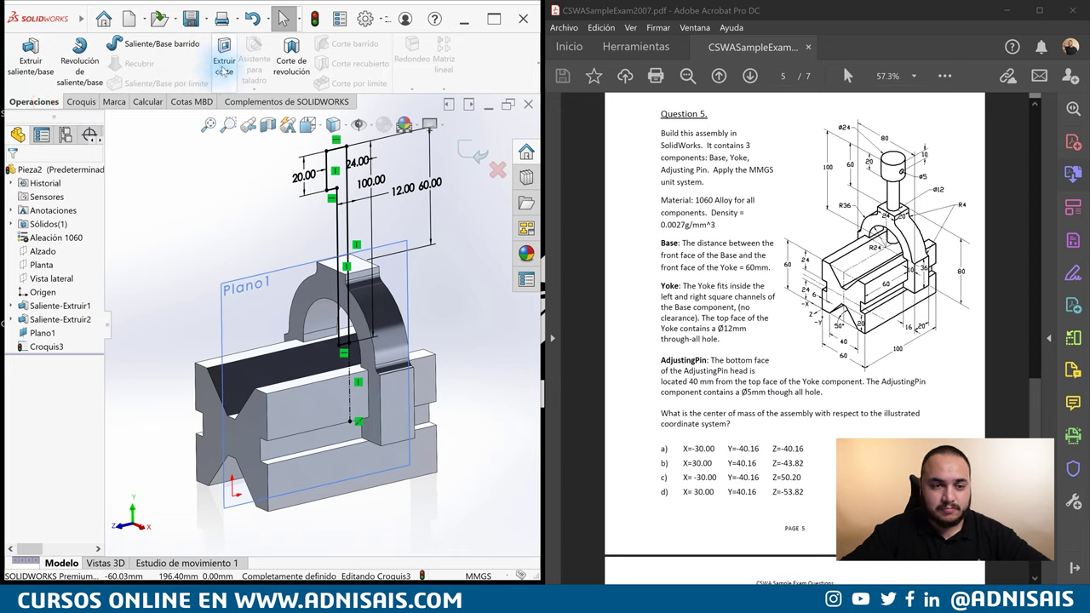
pyautogui.click(83, 73)
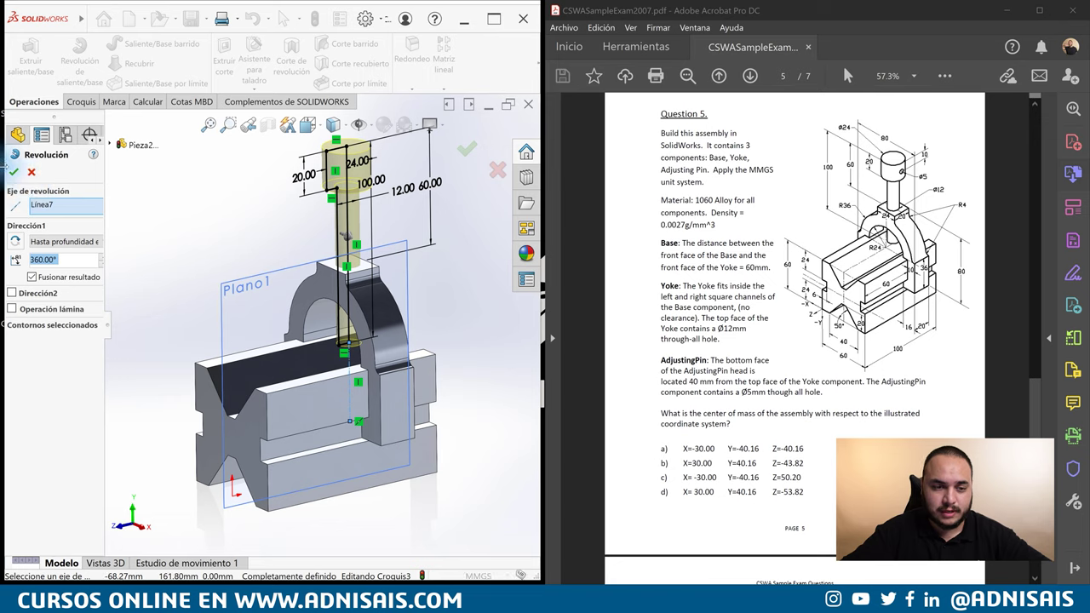
pyautogui.click(14, 172)
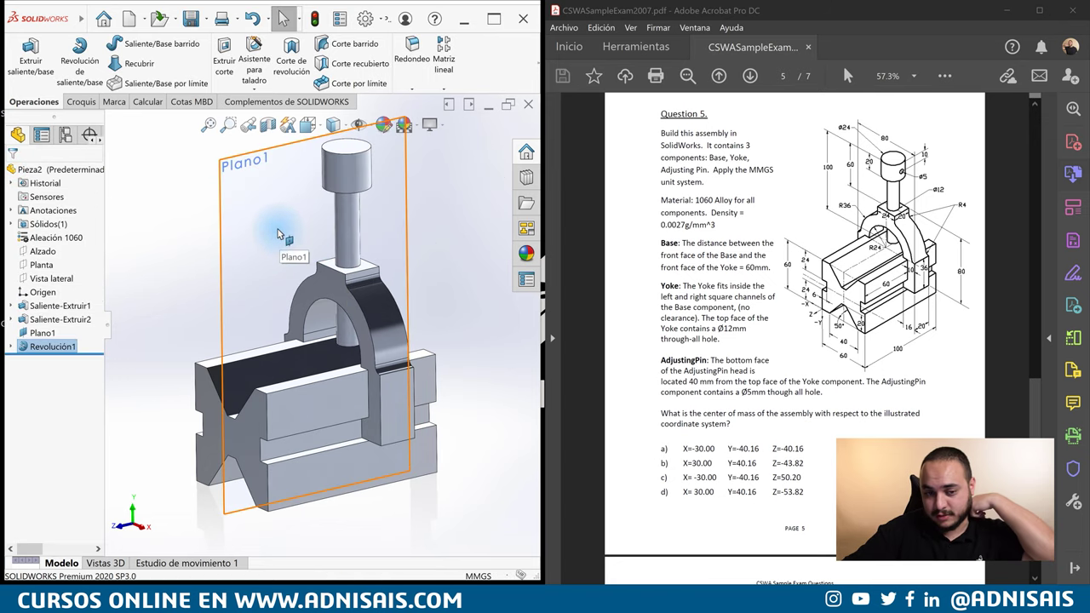
pyautogui.moveTo(368, 278); pyautogui.dragTo(323, 221, button='middle')
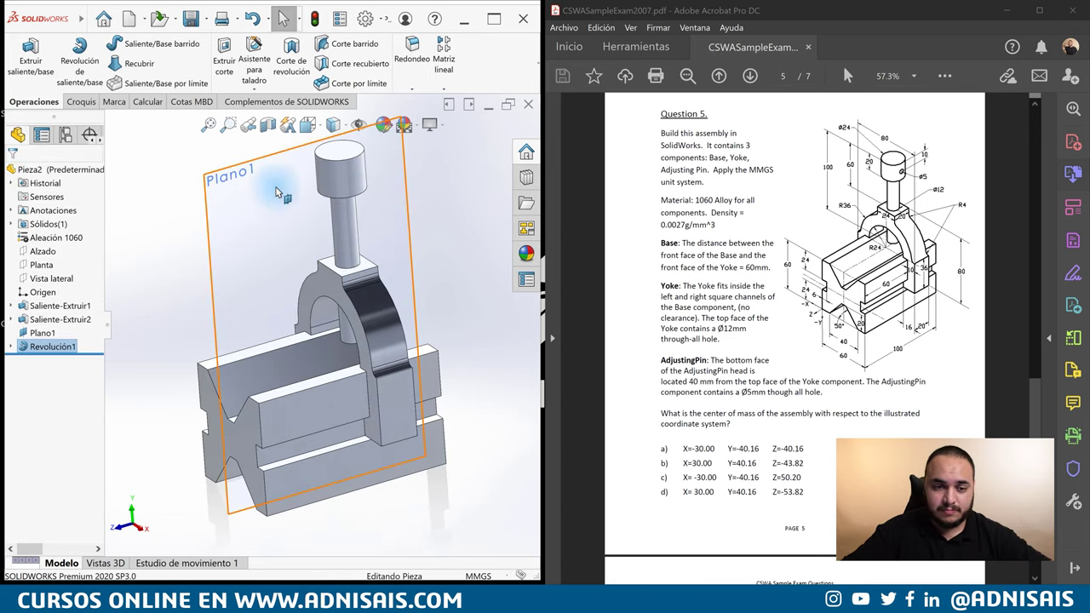
# - On Plano1, draw a Ø5 mm circle at the pin head centre and view it normal
pyautogui.click(301, 166)
pyautogui.click(300, 149)
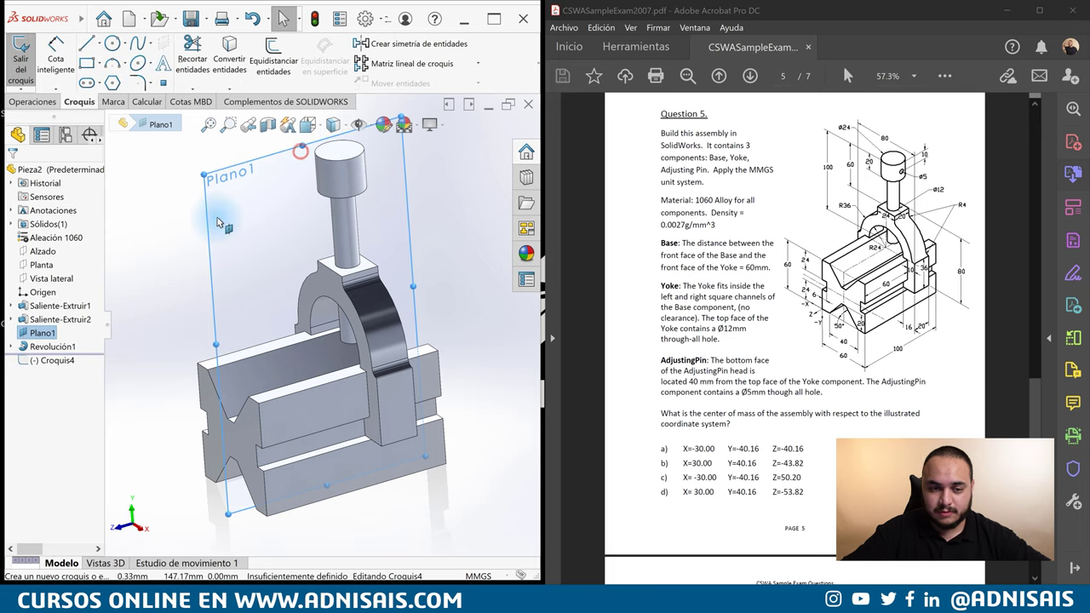
pyautogui.click(111, 43)
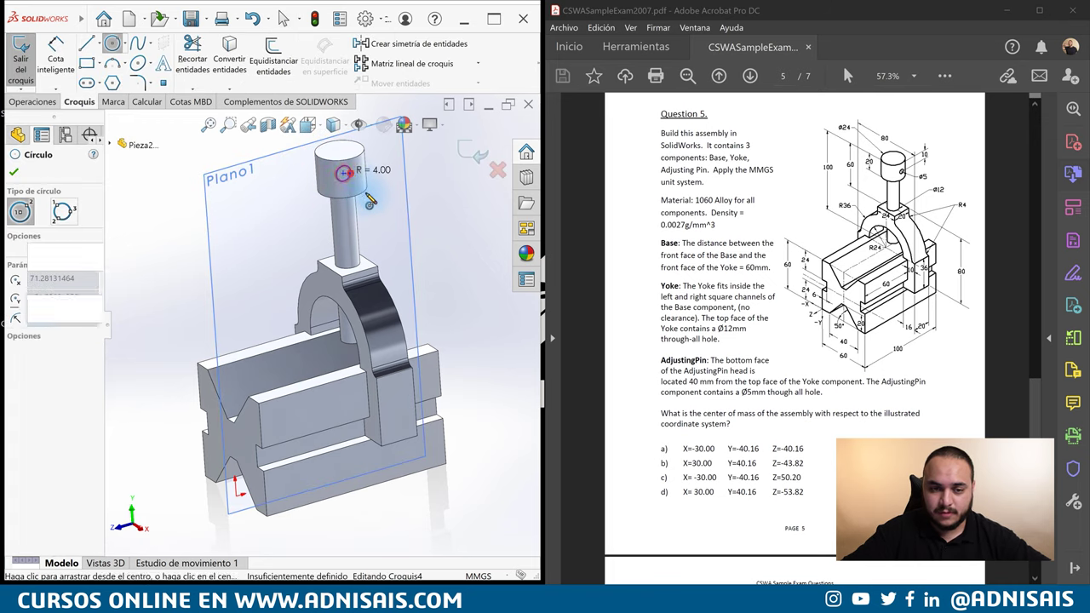
pyautogui.press('d')
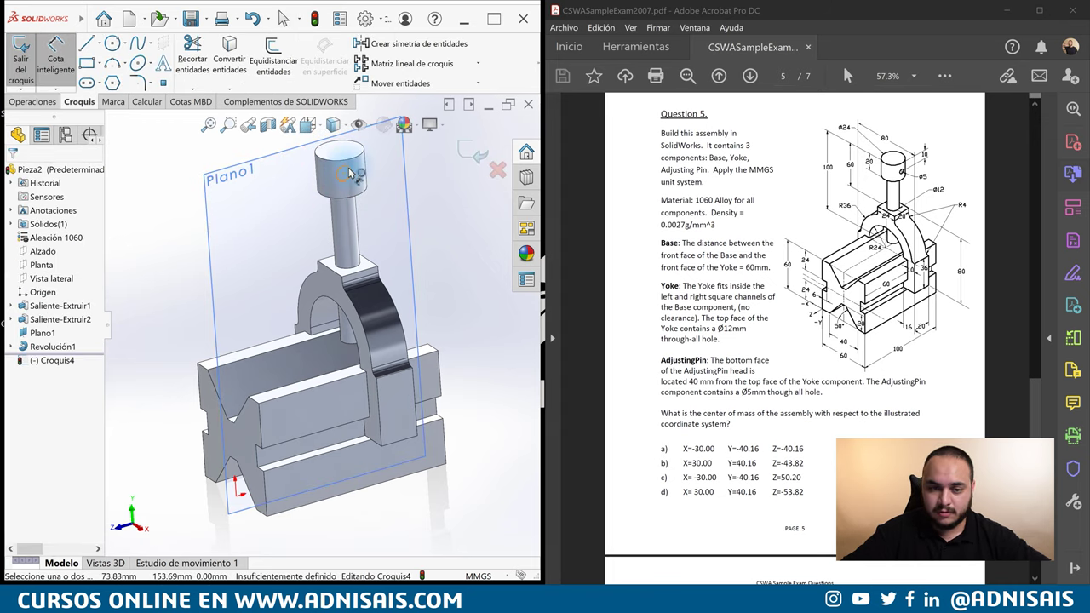
pyautogui.moveTo(344, 174); pyautogui.dragTo(350, 173)
pyautogui.click(350, 169)
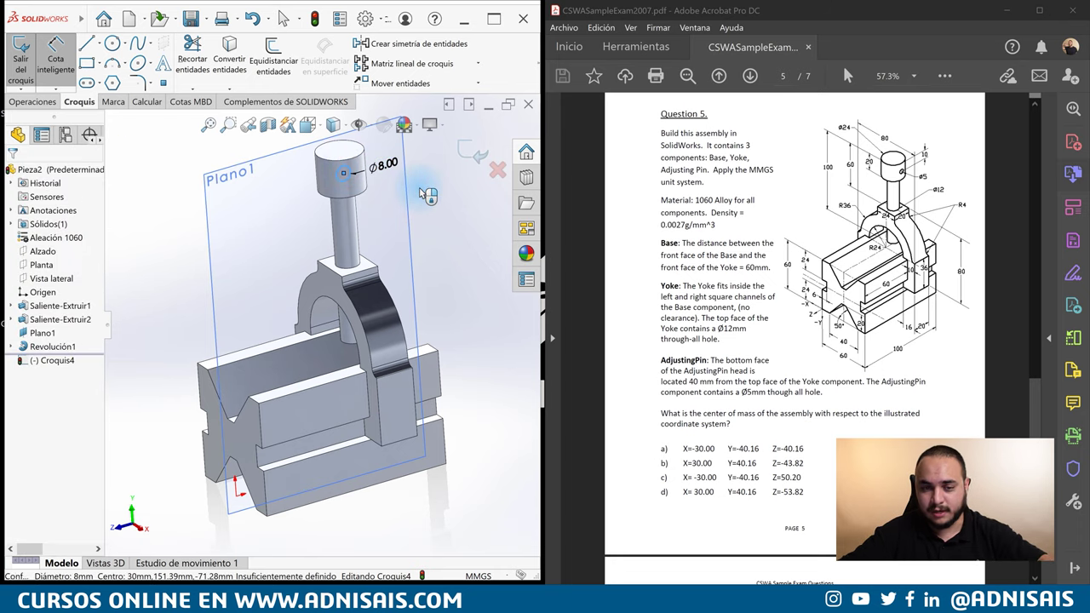
pyautogui.click(422, 194)
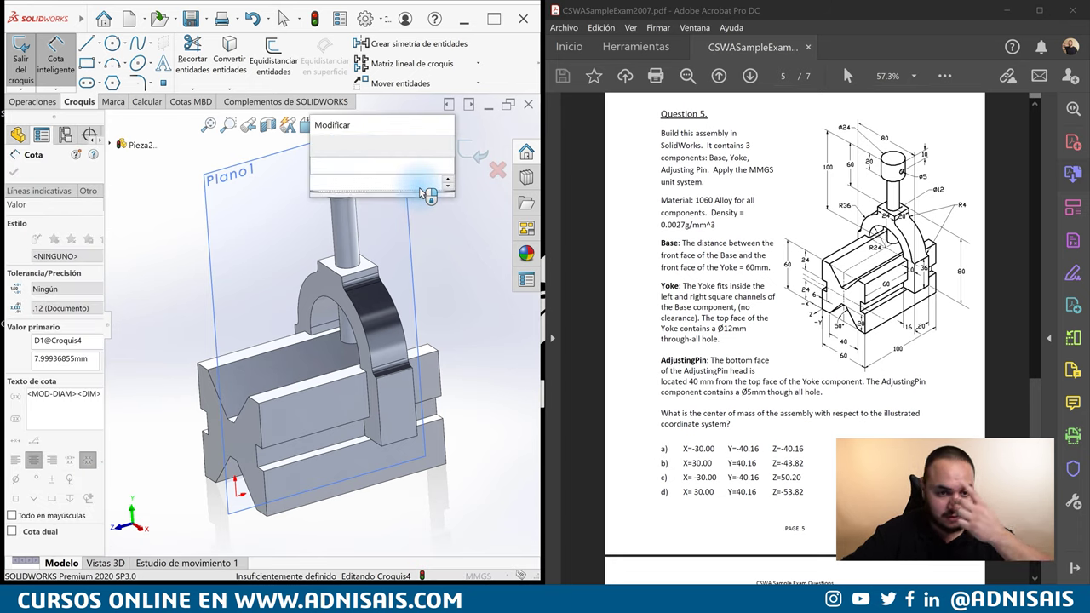
pyautogui.write('5')
pyautogui.press('Return')
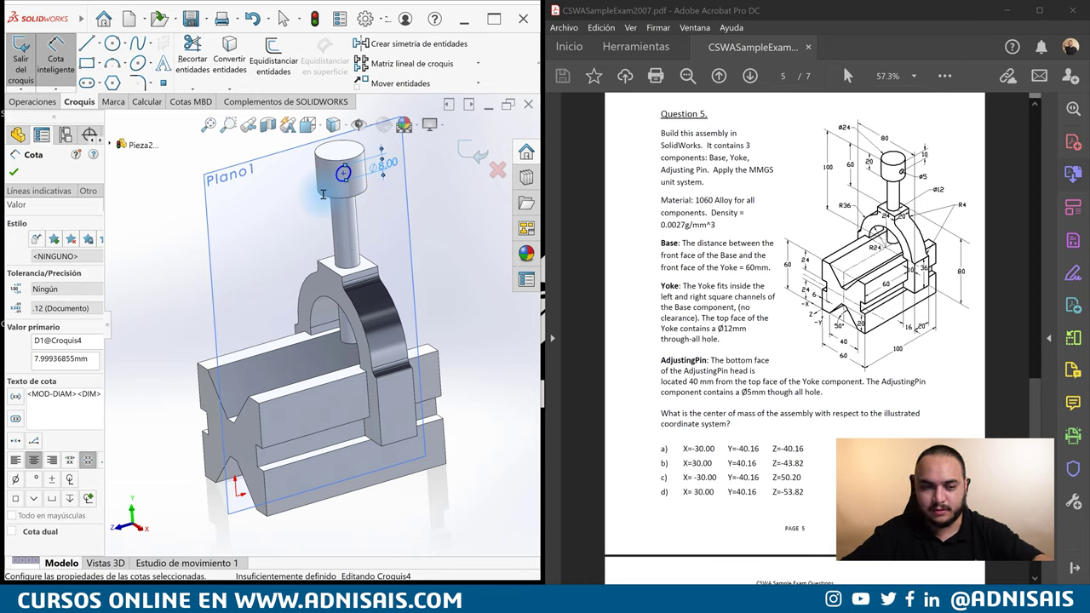
pyautogui.click(458, 235)
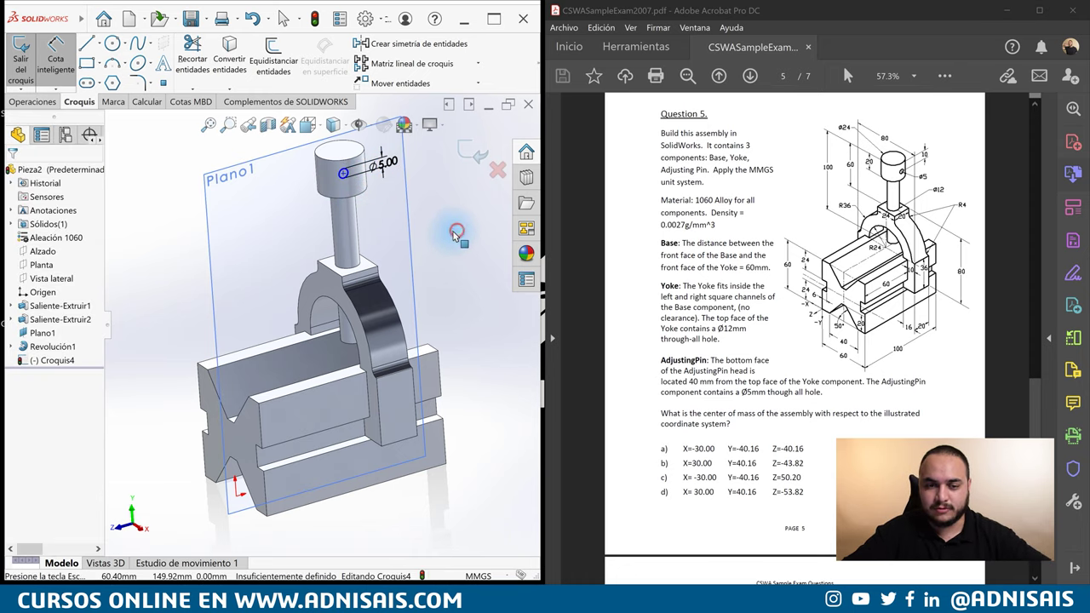
pyautogui.moveTo(453, 231); pyautogui.dragTo(371, 211, button='middle')
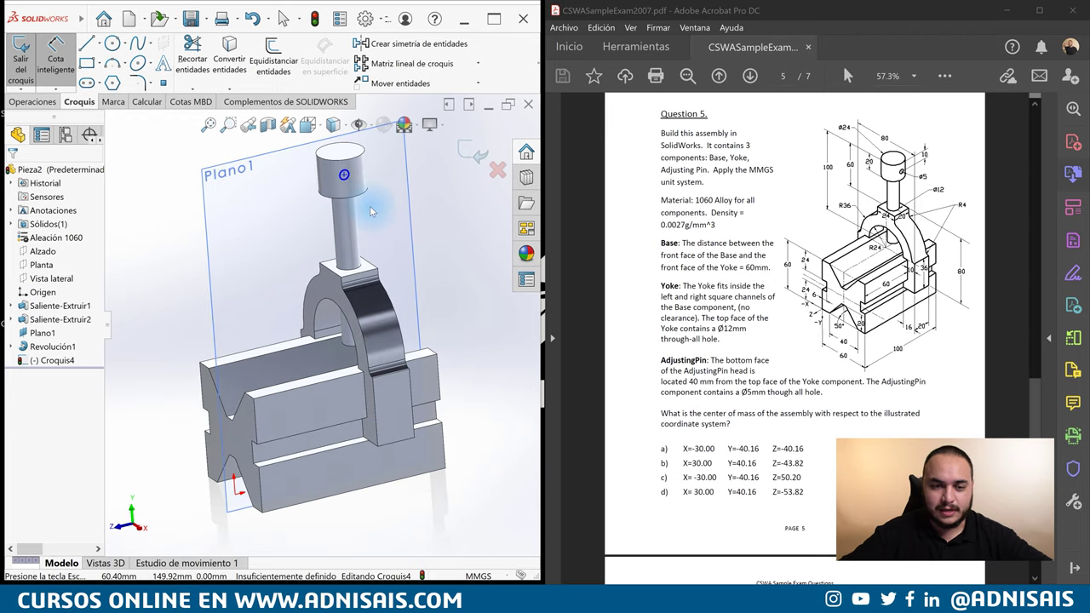
pyautogui.hotkey('ctrl', '8')
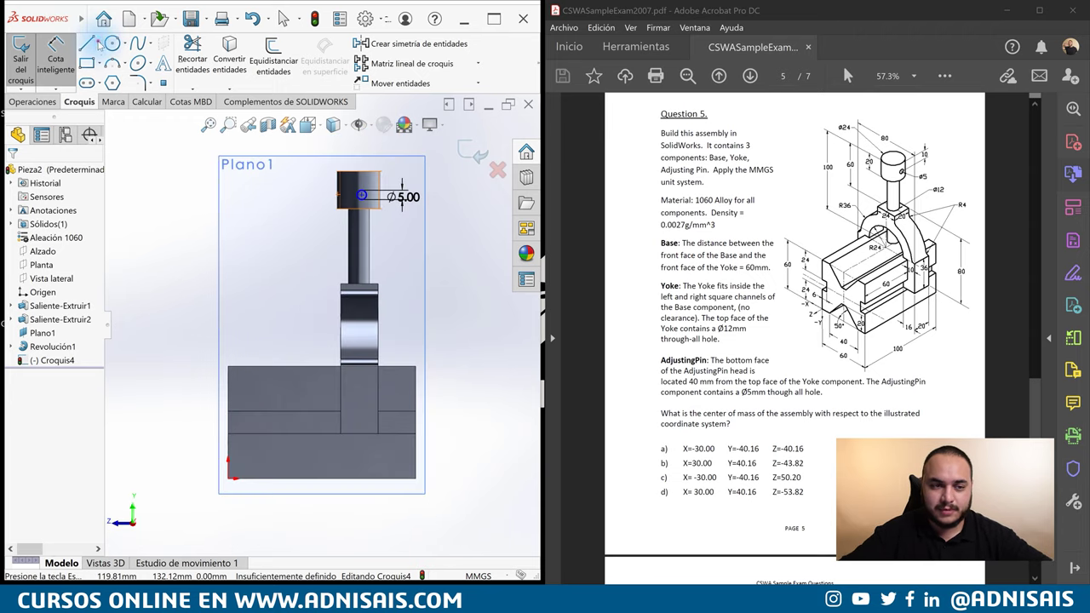
# - Draw a vertical construction line from the Ø5 hole centre up to the pin head's top edge
pyautogui.hotkey('ctrl', '8')
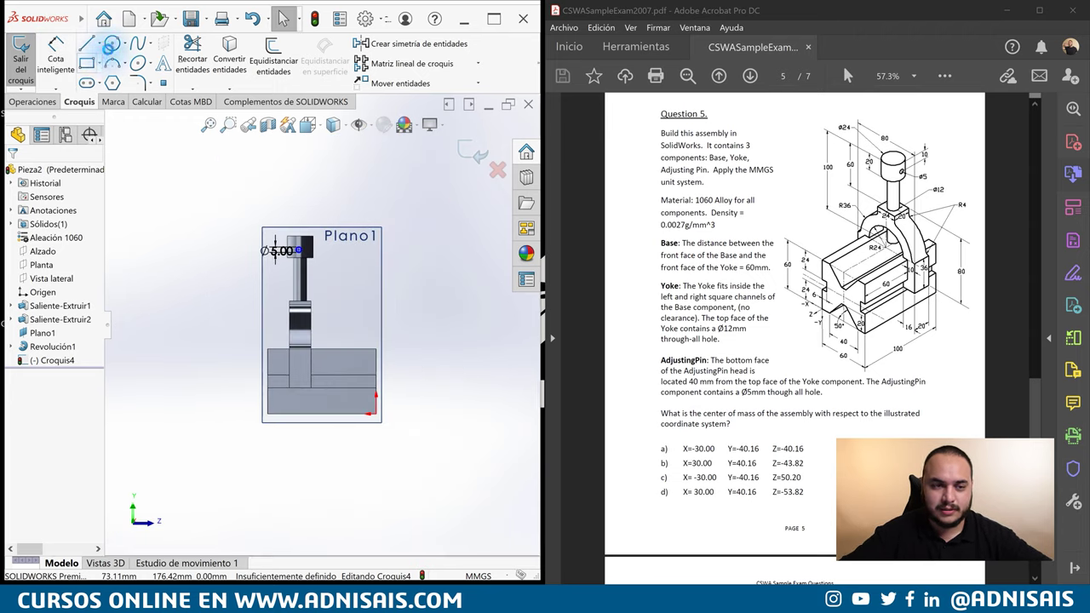
pyautogui.click(100, 48)
pyautogui.click(123, 73)
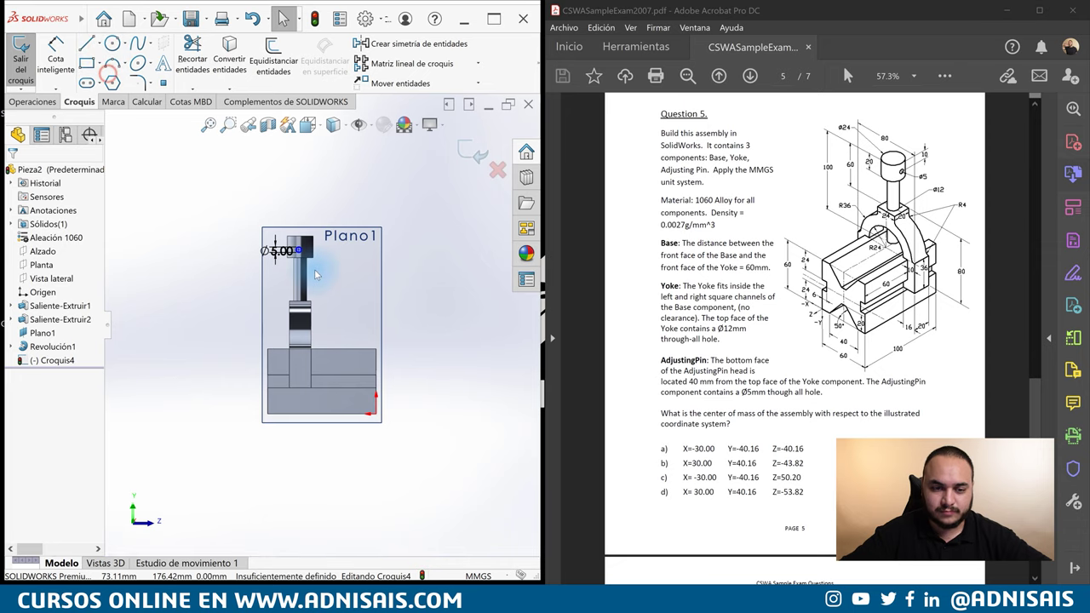
pyautogui.scroll(-3, 314, 267)
pyautogui.scroll(-2, 297, 265)
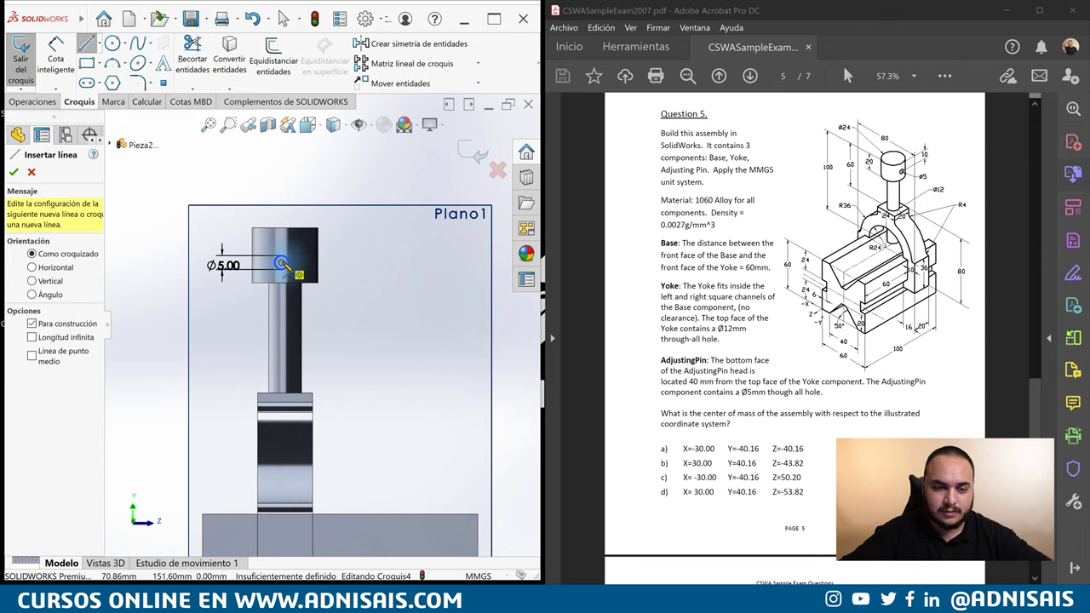
pyautogui.click(290, 235)
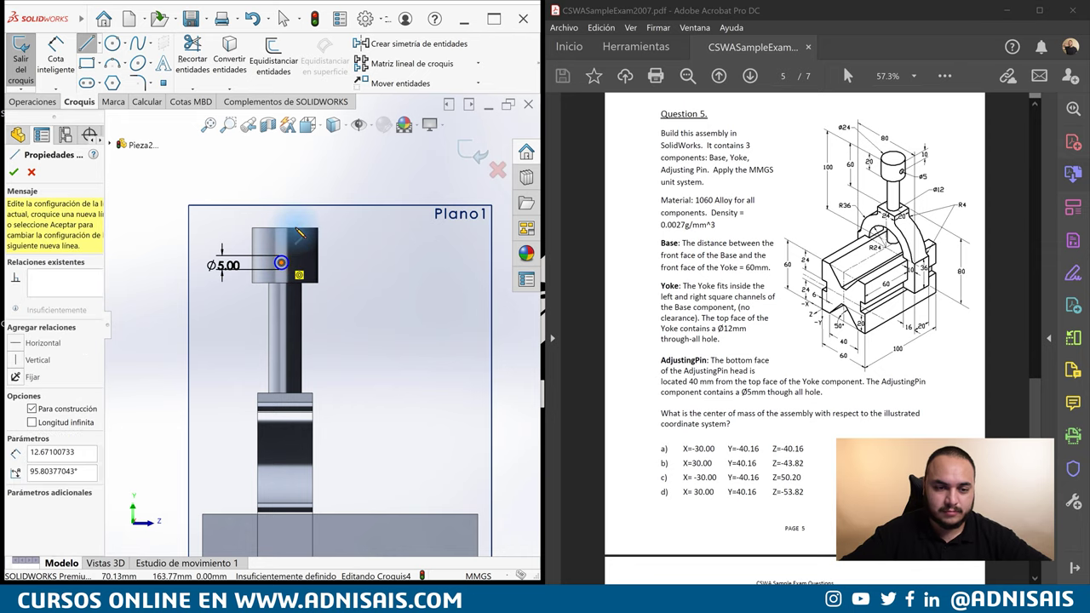
pyautogui.click(298, 234)
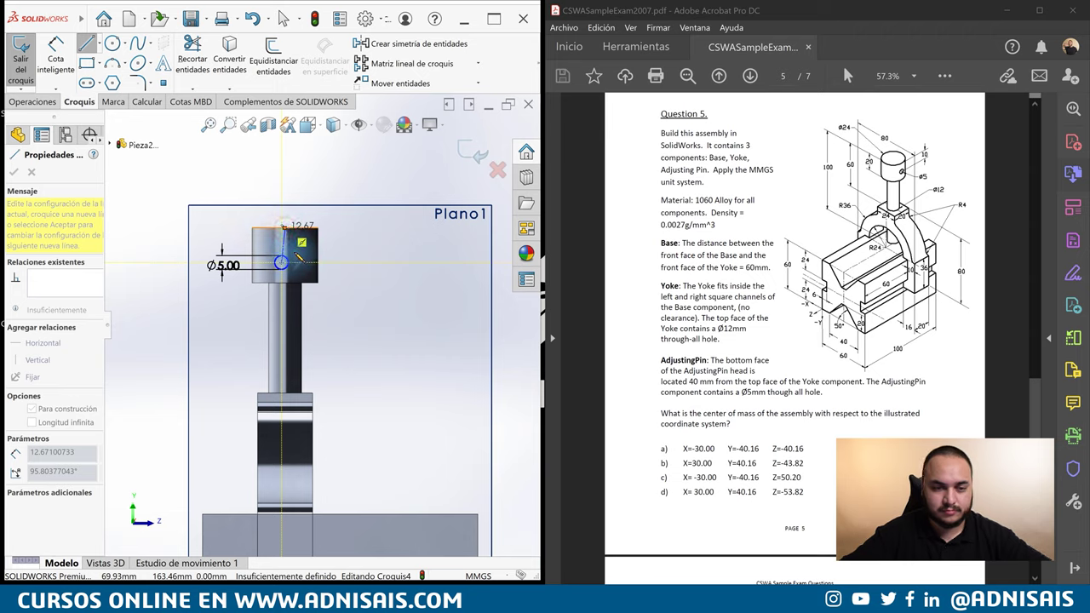
pyautogui.doubleClick(293, 228)
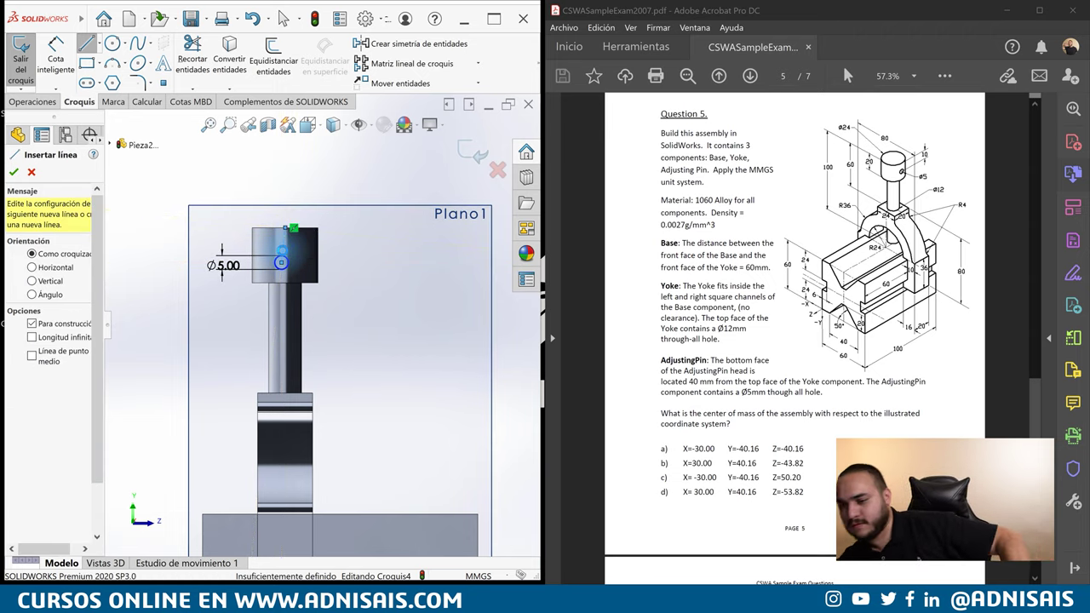
pyautogui.press('Escape')
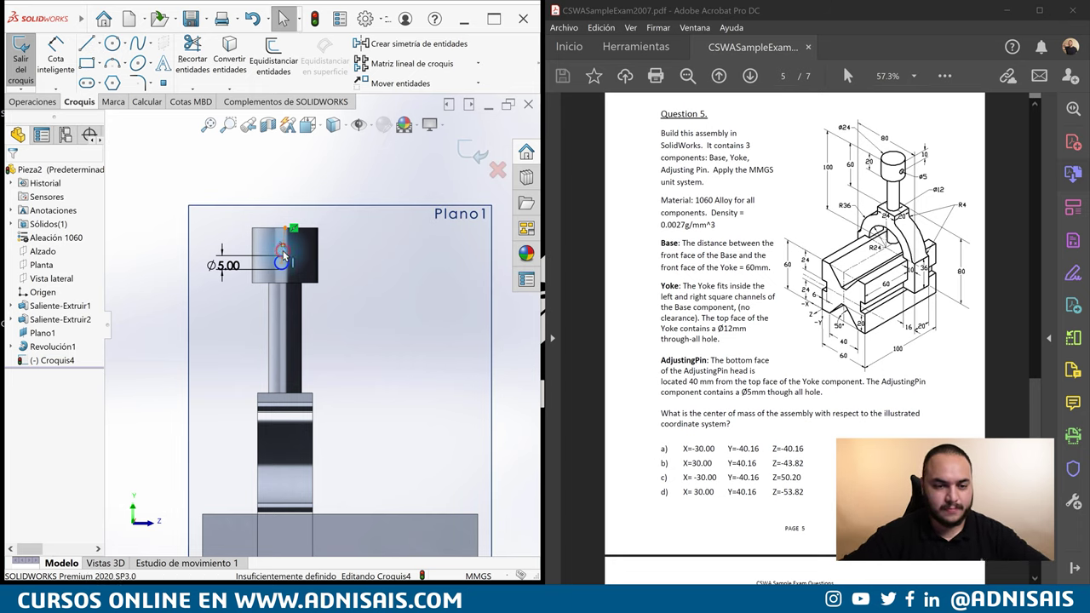
# - Dimension the construction line and change its length from 12.67 to 10 mm
pyautogui.click(283, 254)
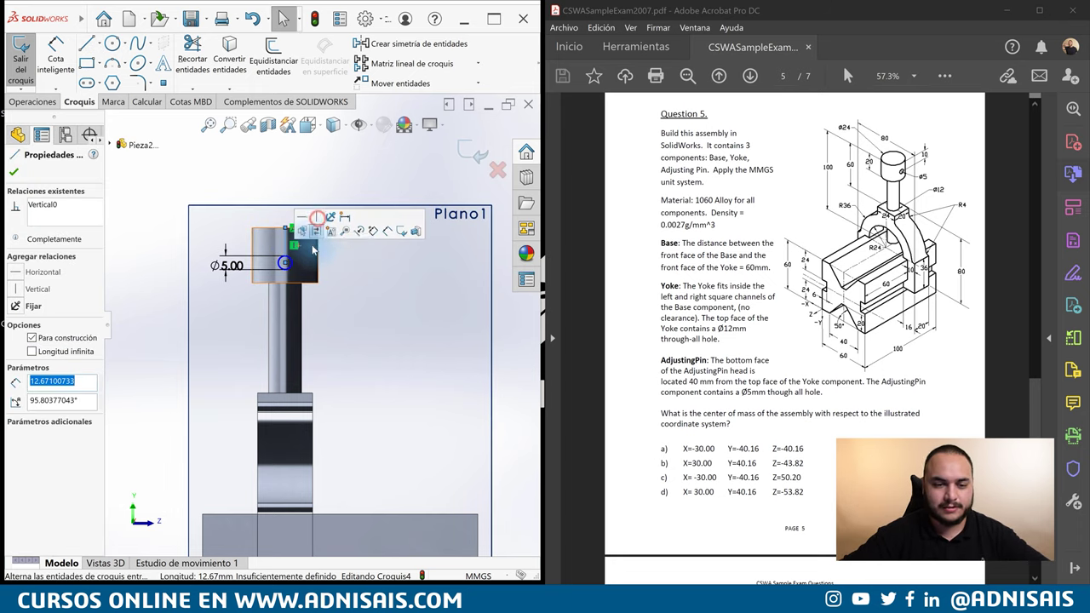
pyautogui.click(359, 345)
pyautogui.press('d')
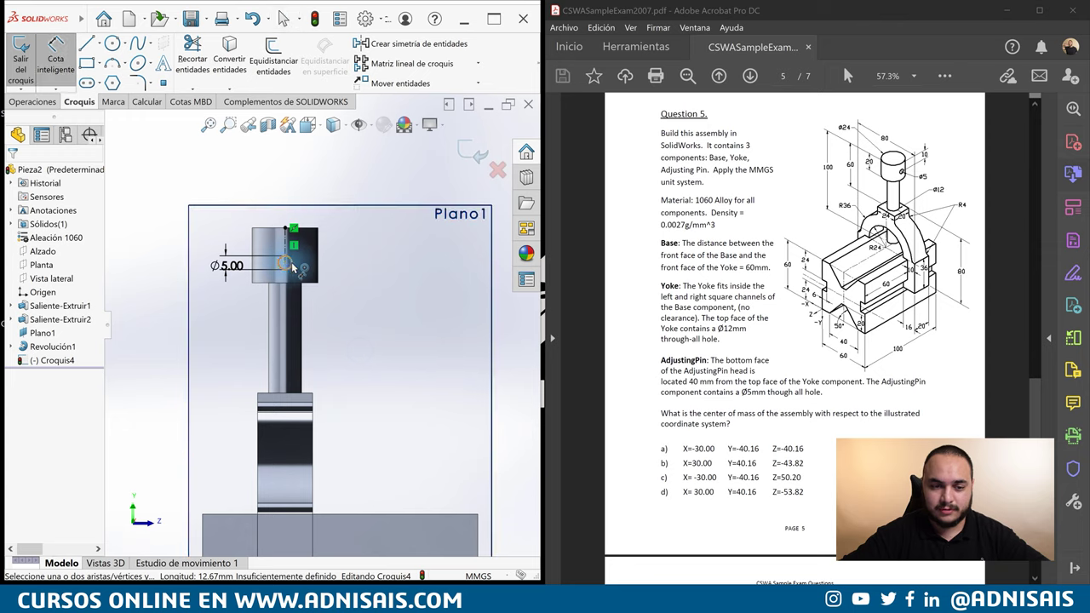
pyautogui.click(285, 262)
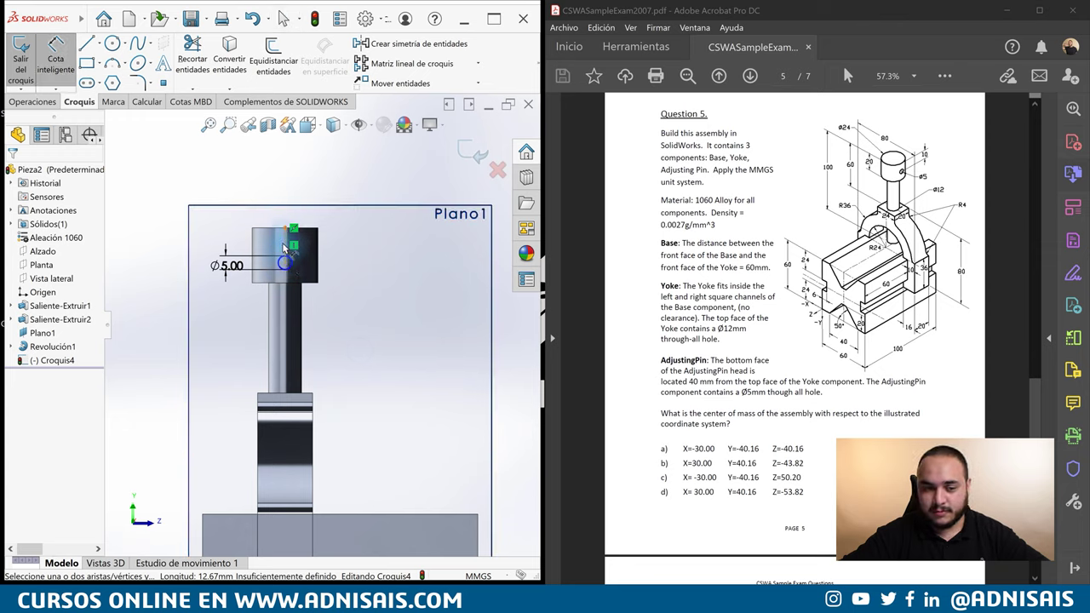
pyautogui.click(338, 247)
pyautogui.click(359, 251)
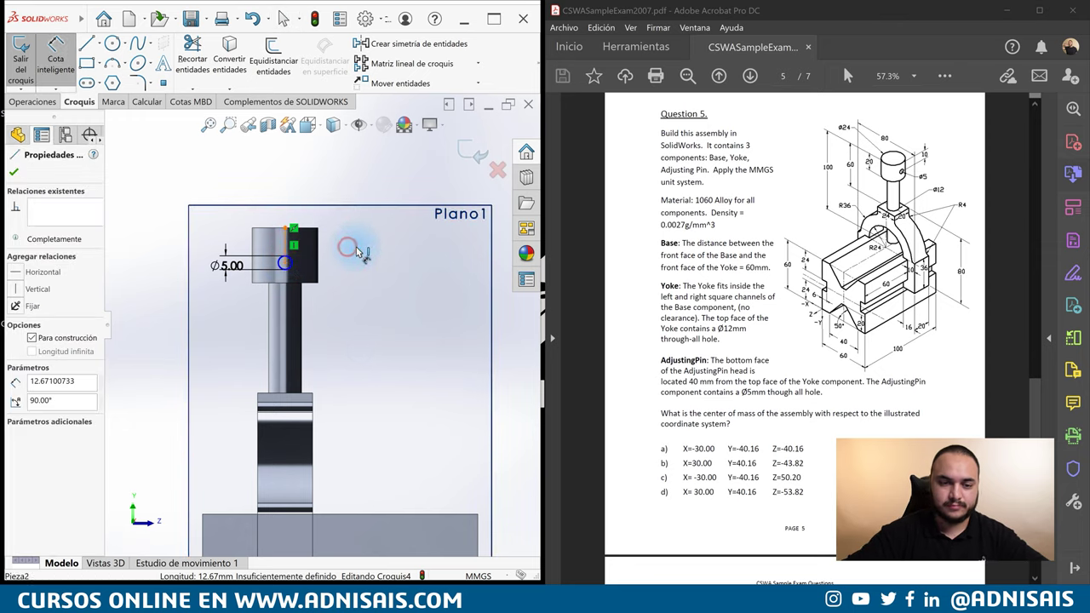
pyautogui.click(359, 251)
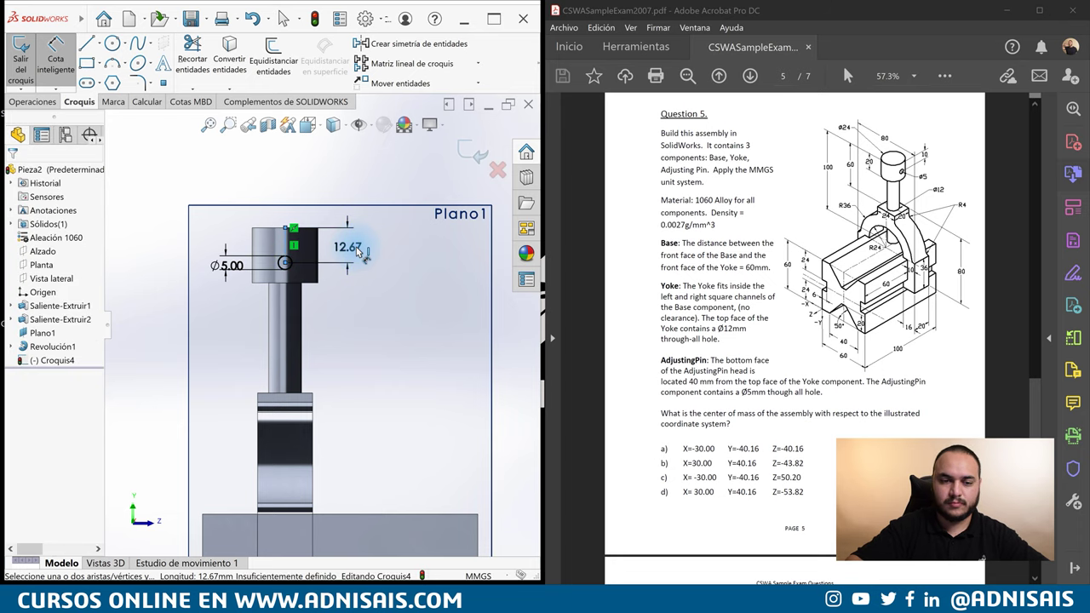
pyautogui.doubleClick(358, 251)
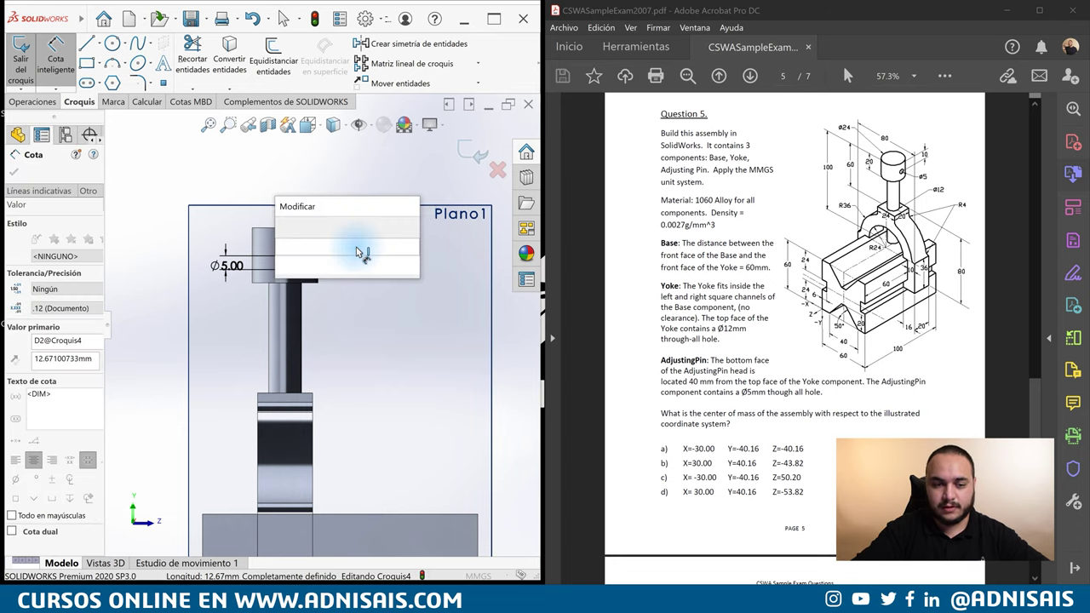
pyautogui.write('10')
pyautogui.press('Return')
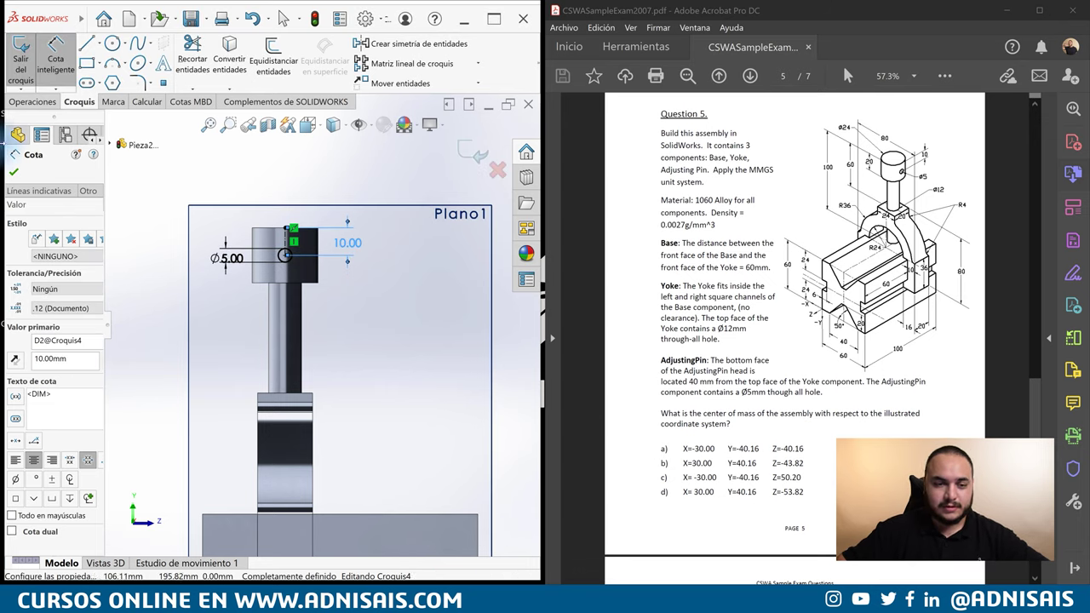
pyautogui.click(34, 104)
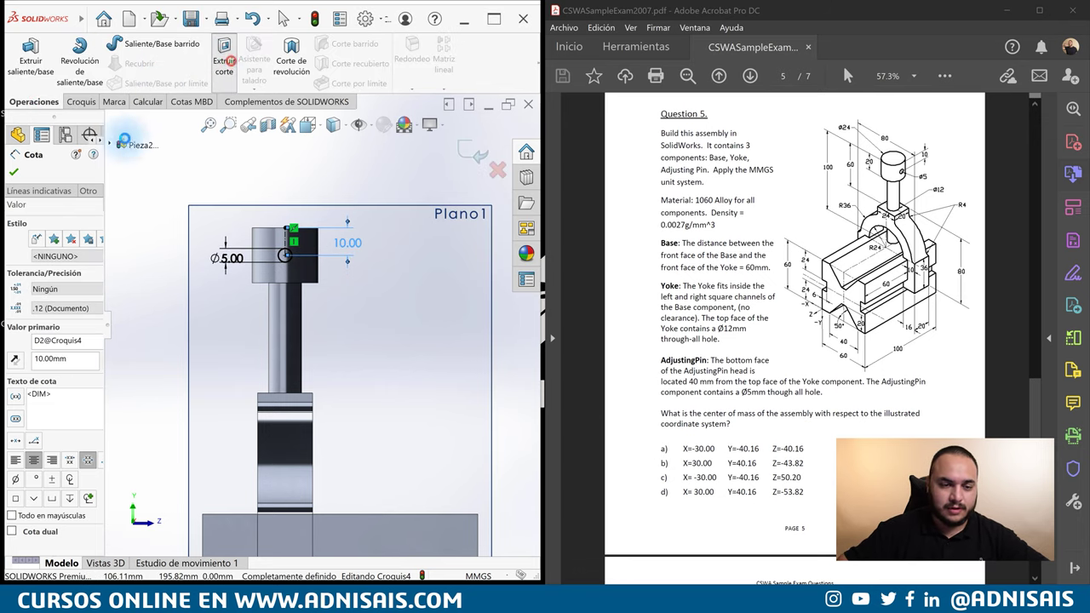
# - Cut the Ø5 hole through all in both directions across the pin head
pyautogui.click(67, 240)
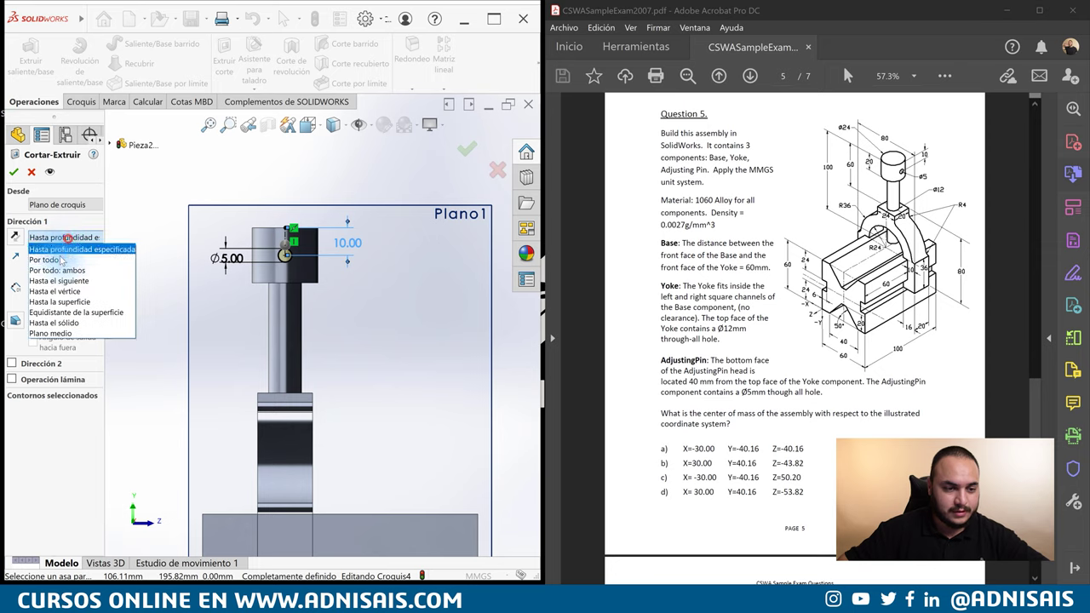
pyautogui.click(63, 268)
pyautogui.rightClick(339, 172)
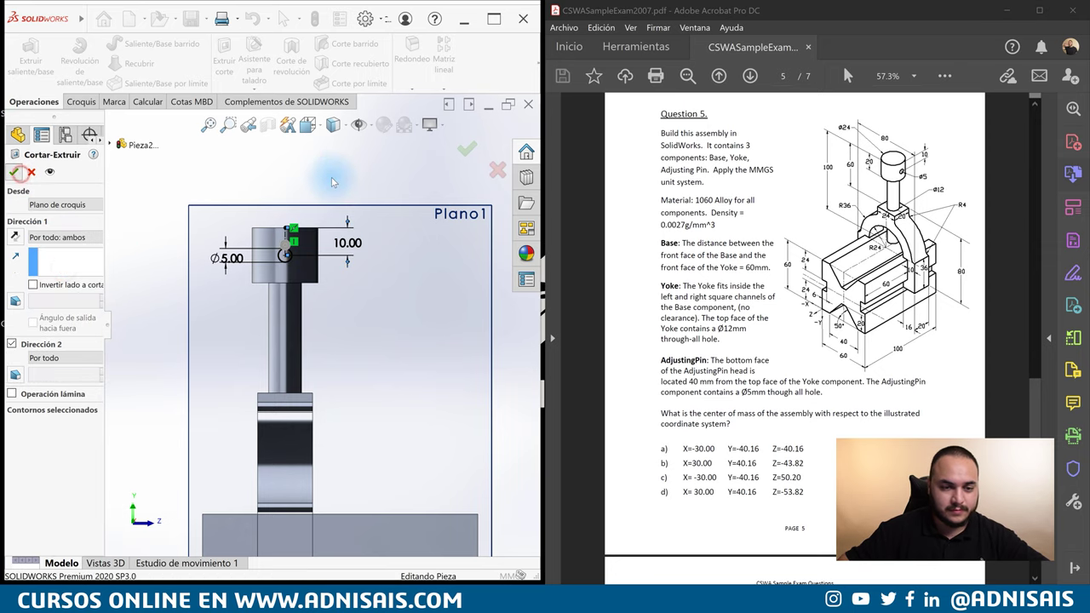
# - Show the finished part in isometric view and hide Plano1
pyautogui.hotkey('ctrl', '7')
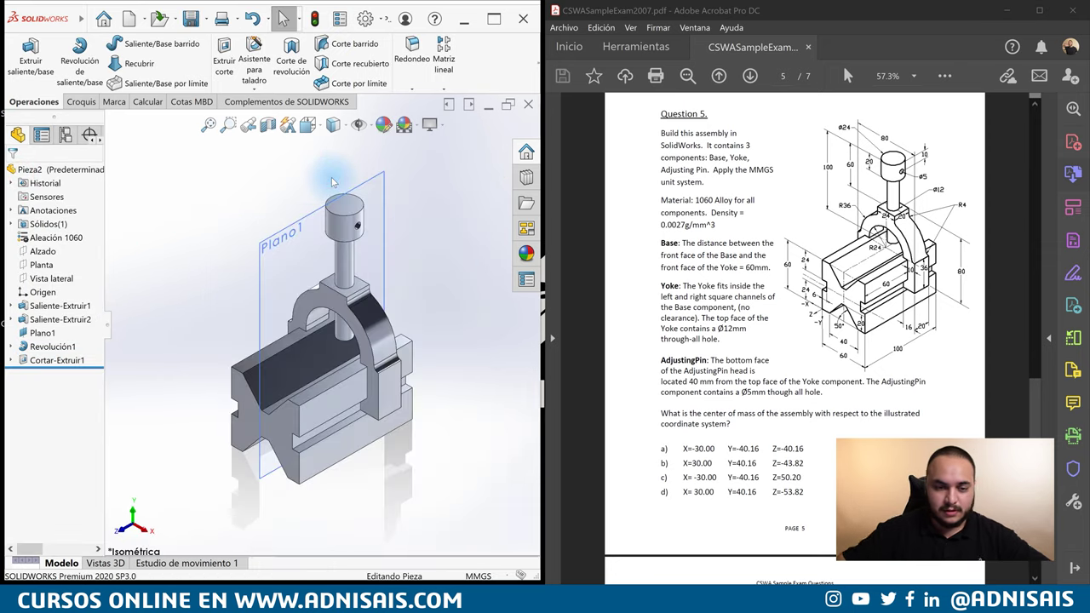
pyautogui.click(297, 243)
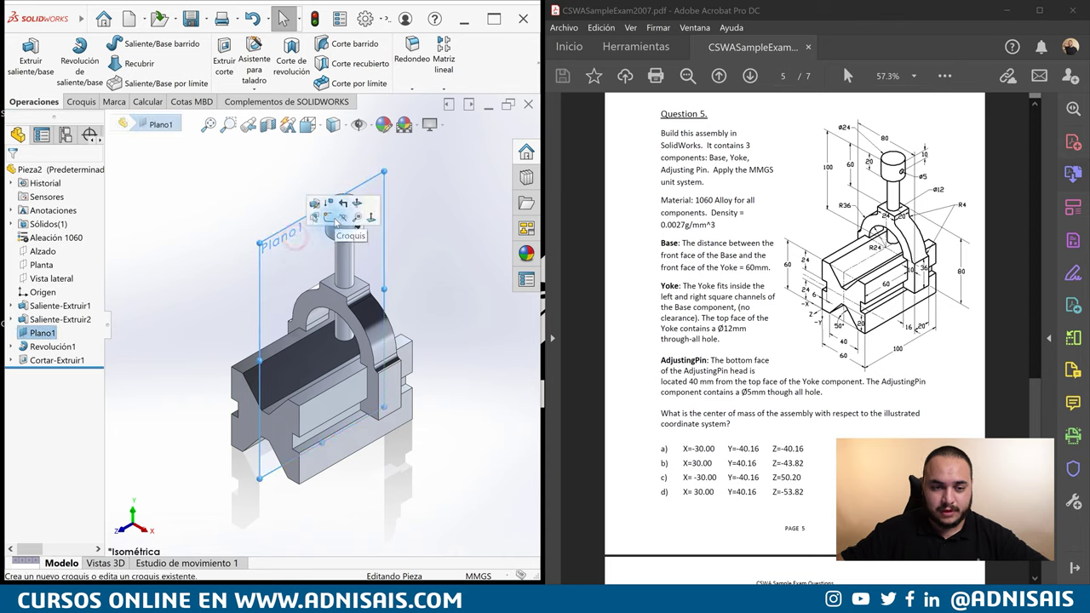
pyautogui.click(339, 220)
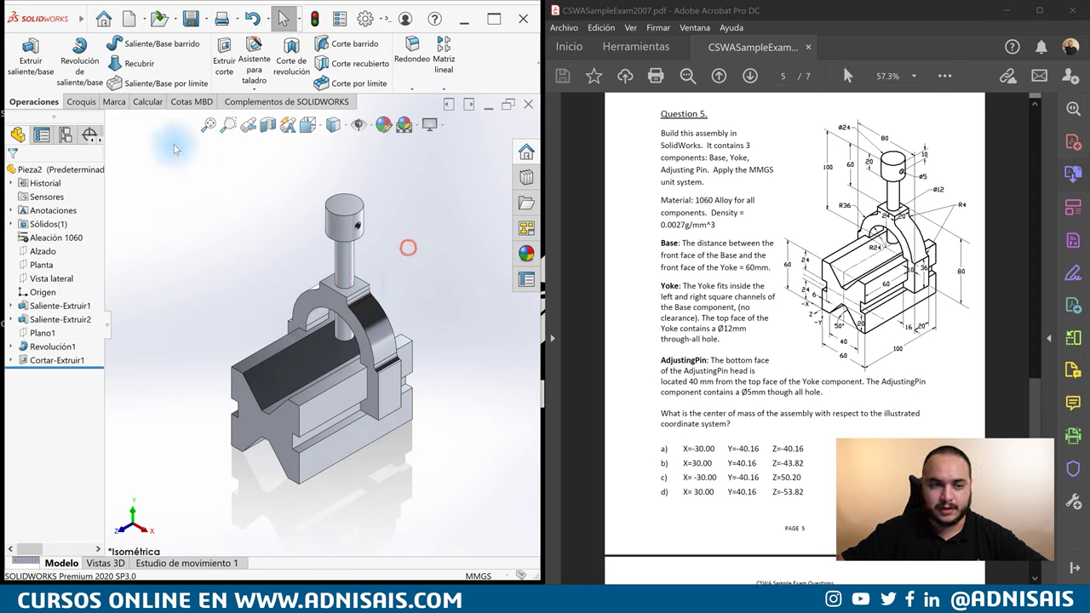
pyautogui.click(145, 101)
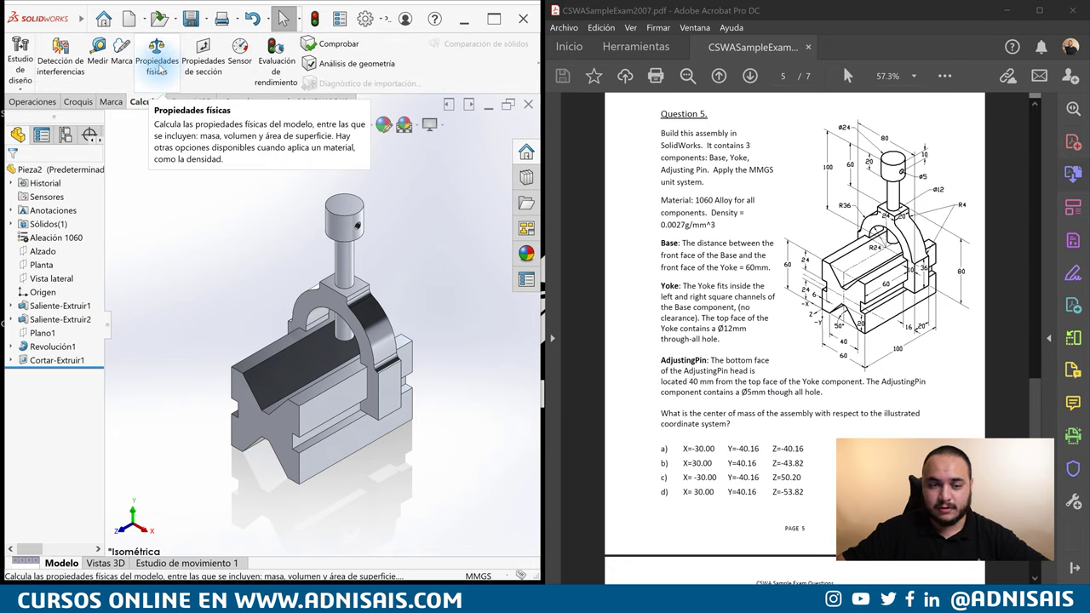
# - Read the centre of mass (X 30.00, Y 40.30, Z -53.84) in Mass Properties and highlight exam answer d
pyautogui.click(158, 61)
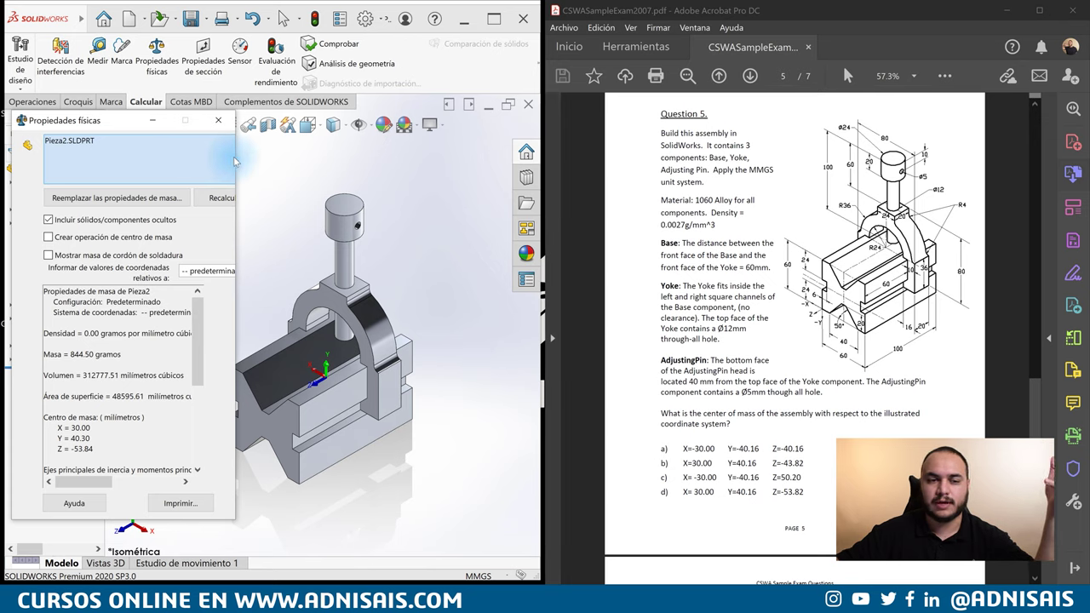
pyautogui.moveTo(236, 156); pyautogui.dragTo(327, 177)
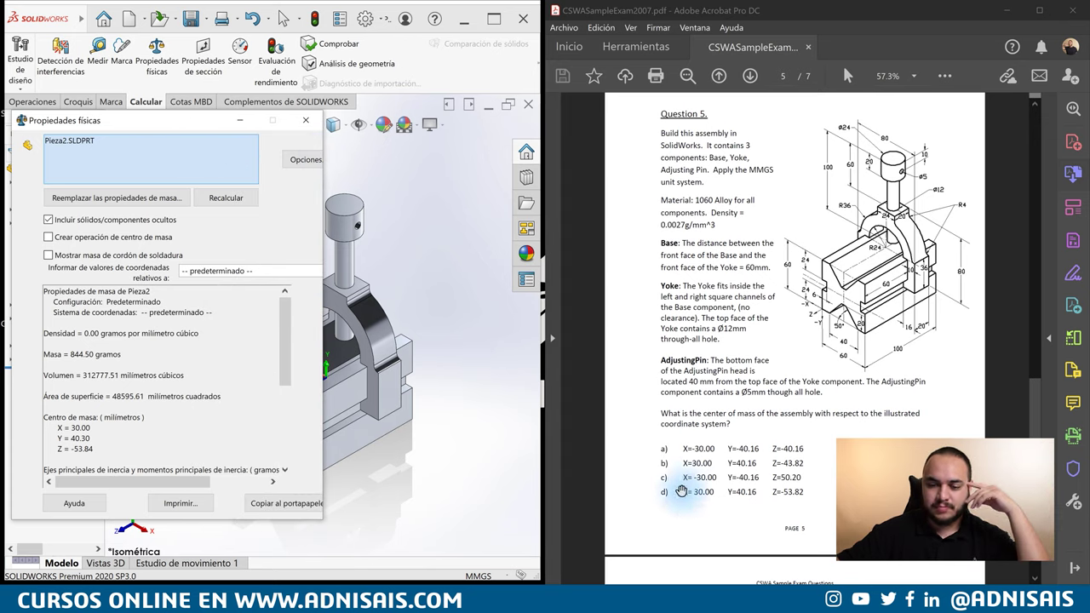
pyautogui.moveTo(682, 491); pyautogui.dragTo(803, 492)
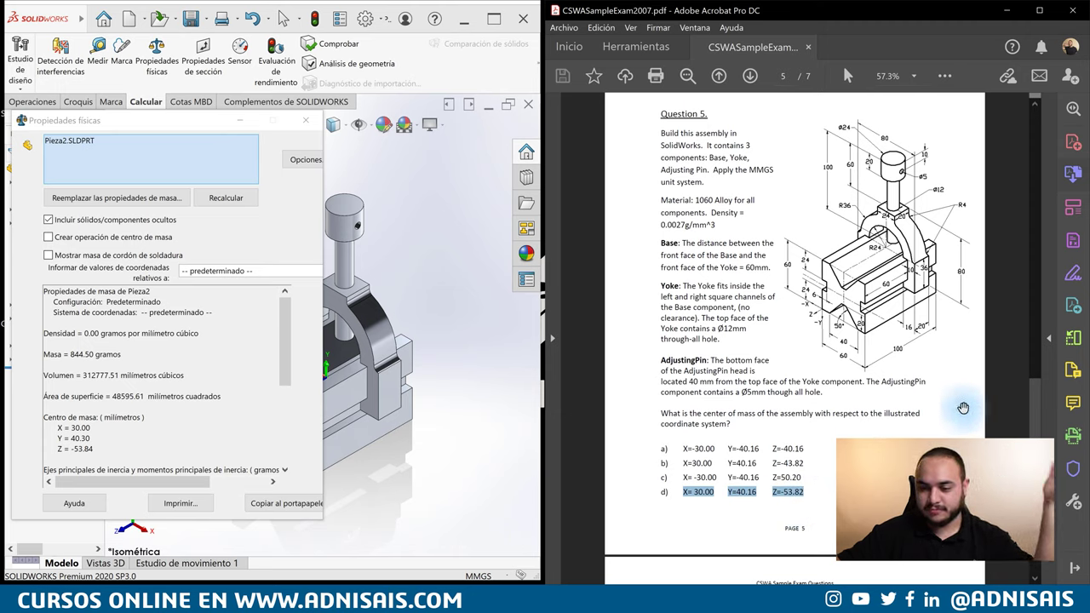
pyautogui.moveTo(1035, 394); pyautogui.dragTo(1033, 565)
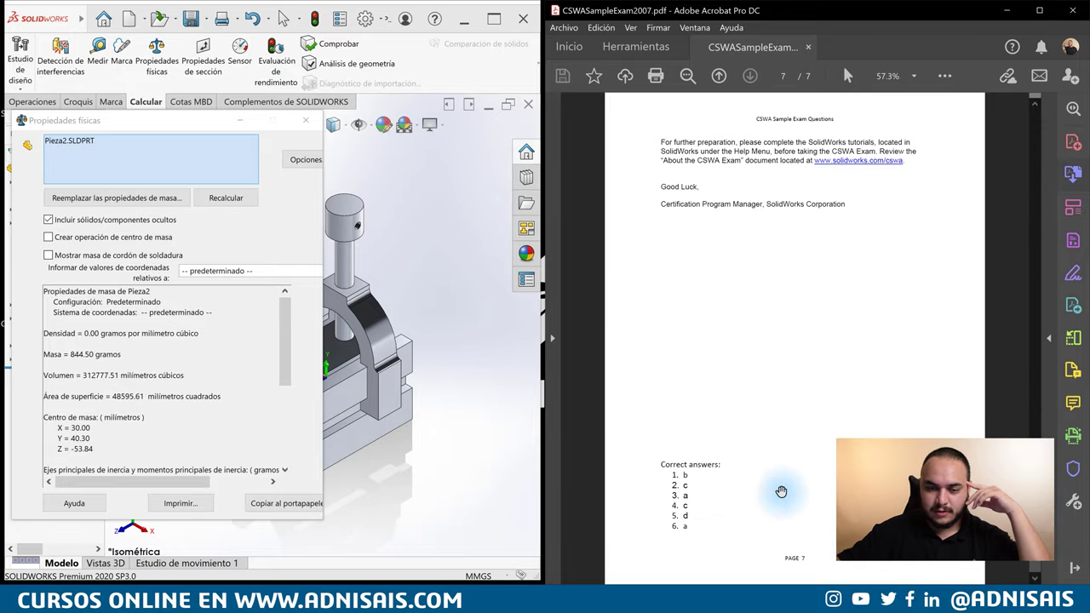
pyautogui.moveTo(1035, 558); pyautogui.dragTo(1042, 396)
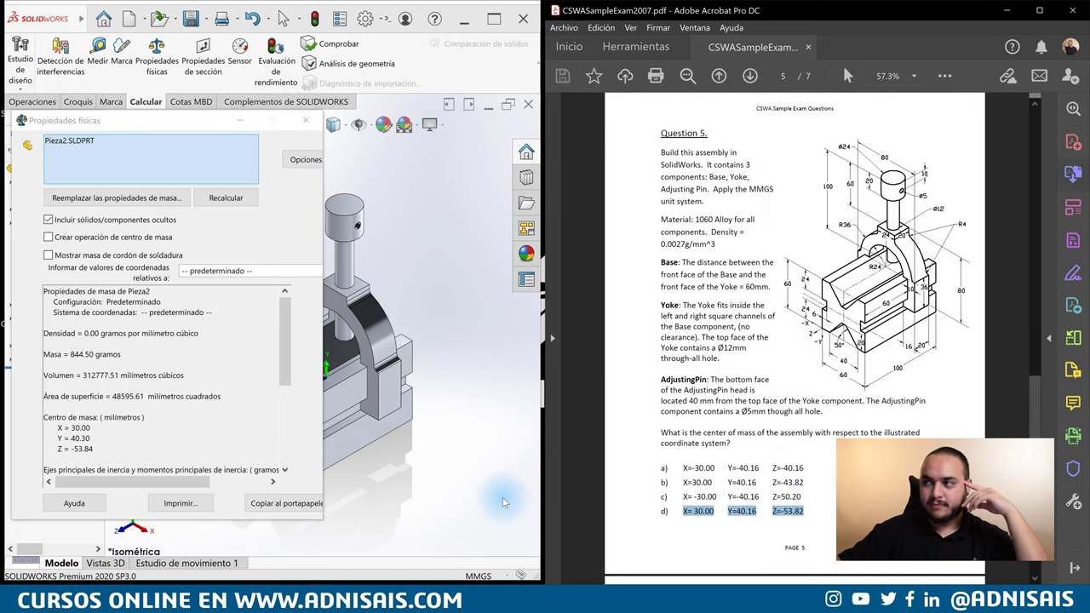
pyautogui.click(427, 303)
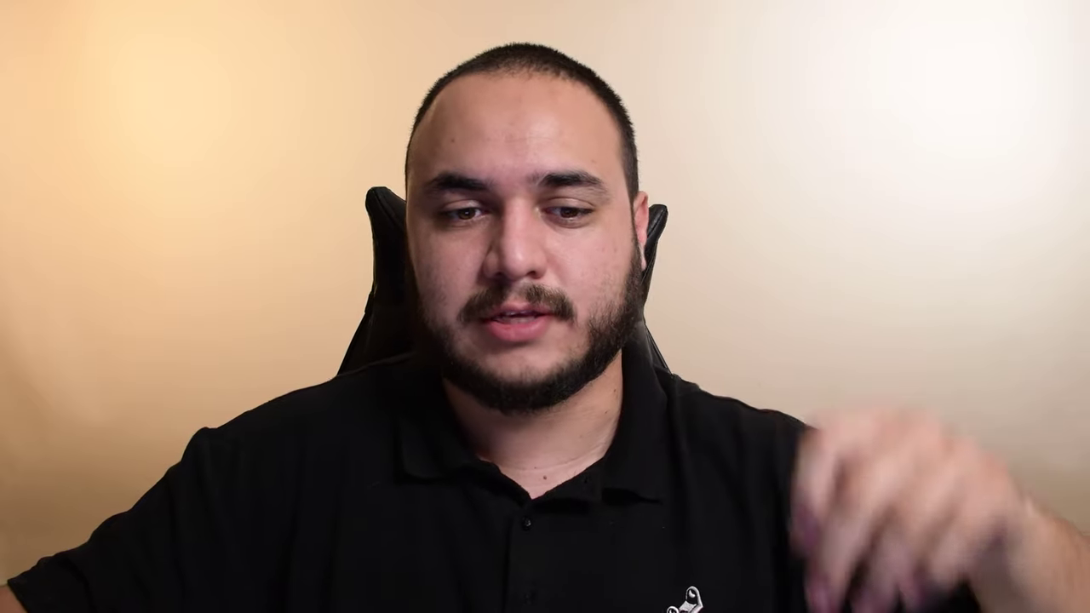